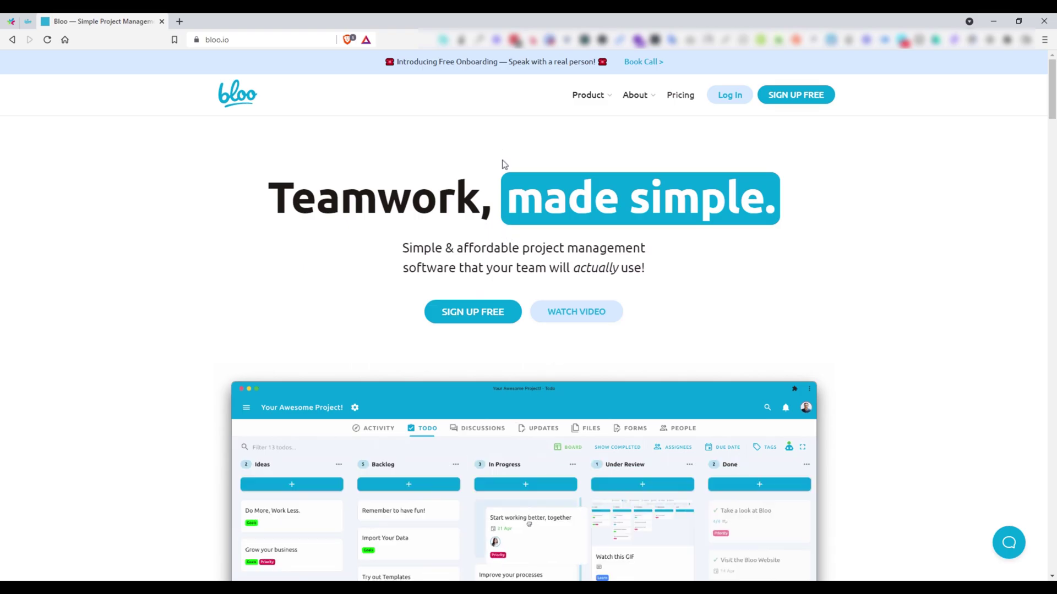
Browse the Bloo homepage and open the Pricing page.
scroll(517, 209, down, 3)
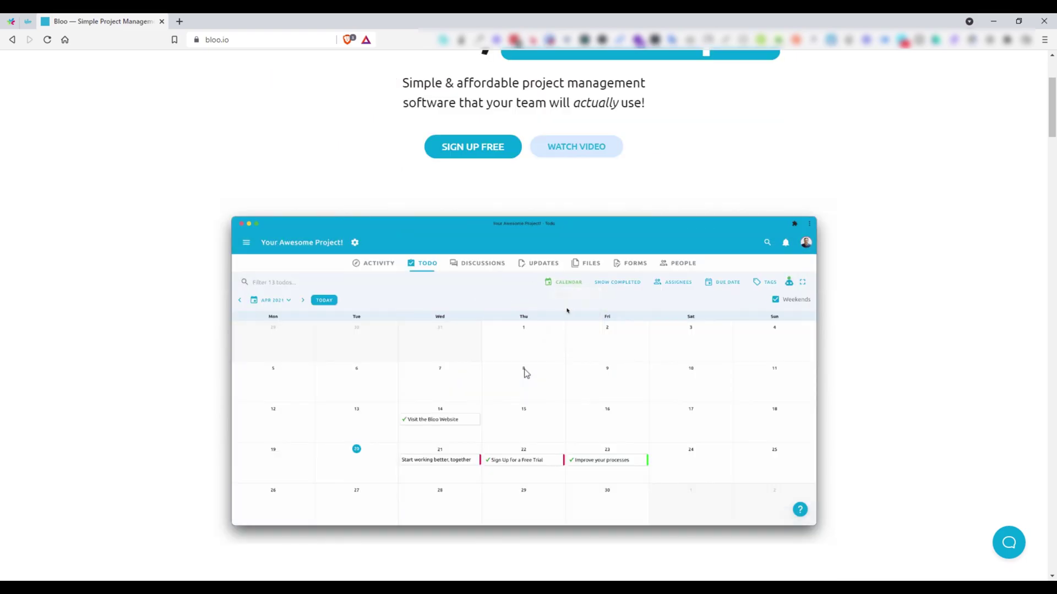
scroll(527, 376, down, 20)
scroll(527, 376, down, 9)
scroll(525, 377, up, 2)
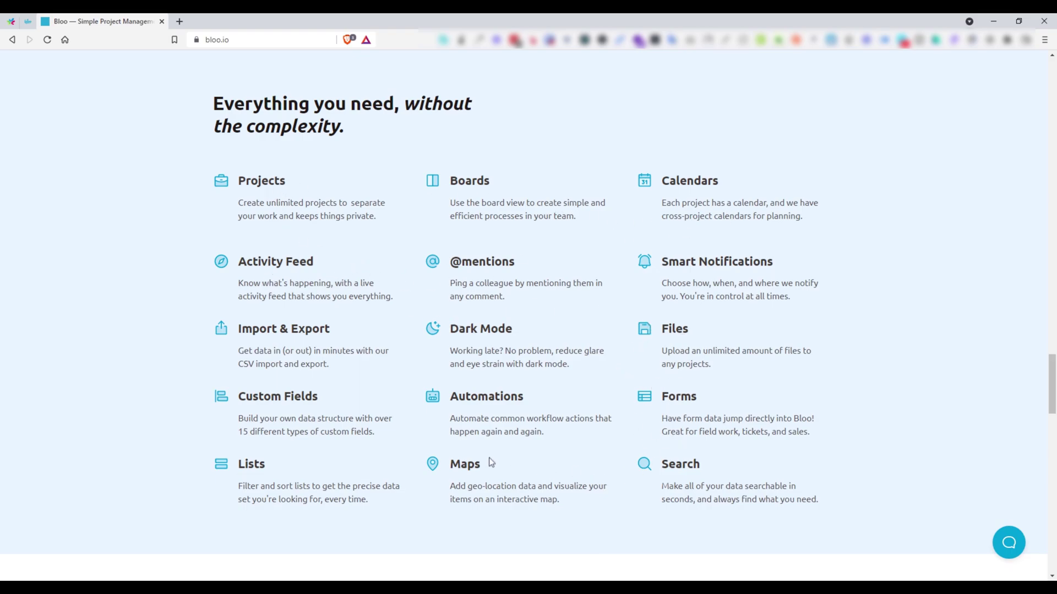
scroll(491, 463, up, 15)
click(679, 98)
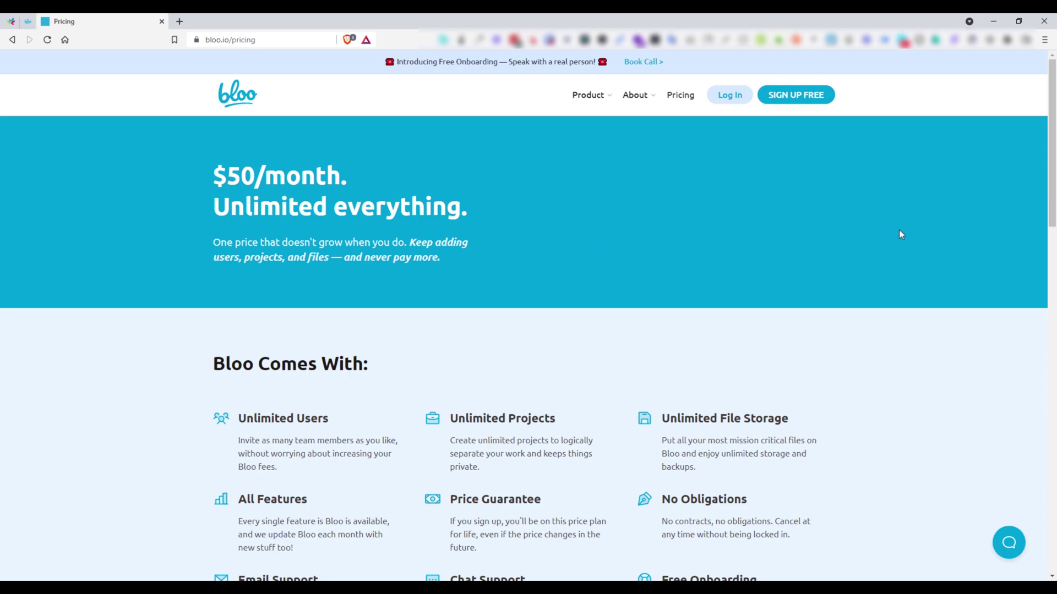
Highlight the $50/month price and 'Unlimited everything' tagline, then log in to Bloo.
mouse_move(1055, 175)
mouse_down()
mouse_move(1055, 542)
mouse_move(1055, 169)
mouse_up()
drag(220, 172, 338, 178)
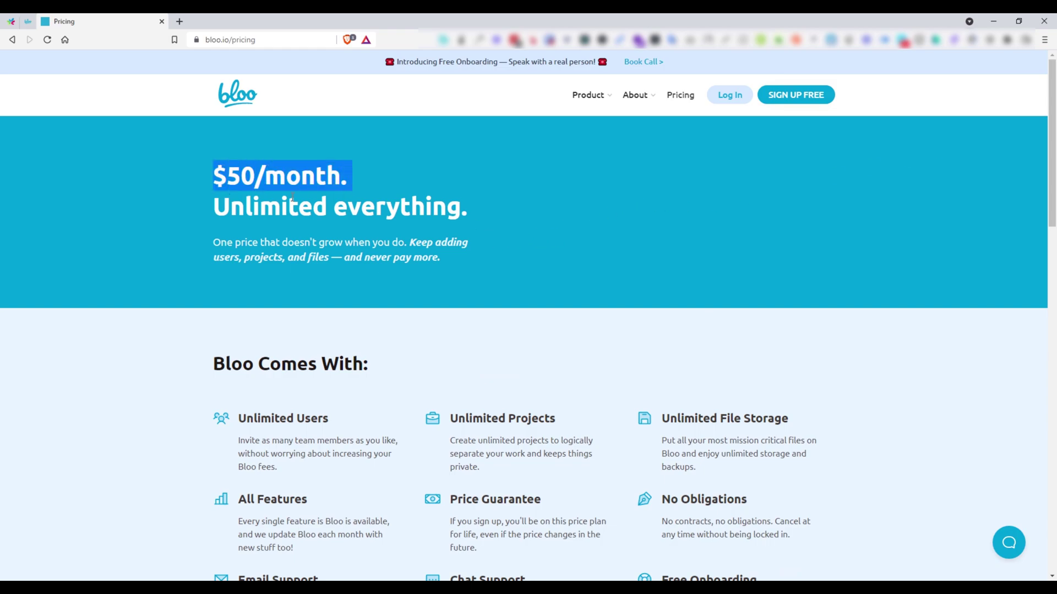
drag(214, 206, 436, 207)
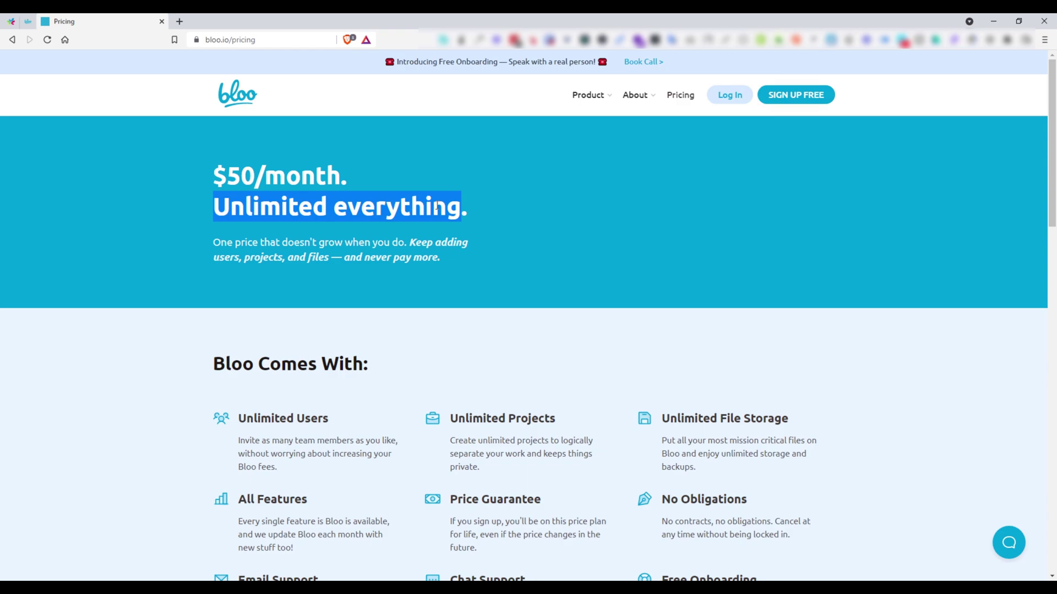
click(484, 213)
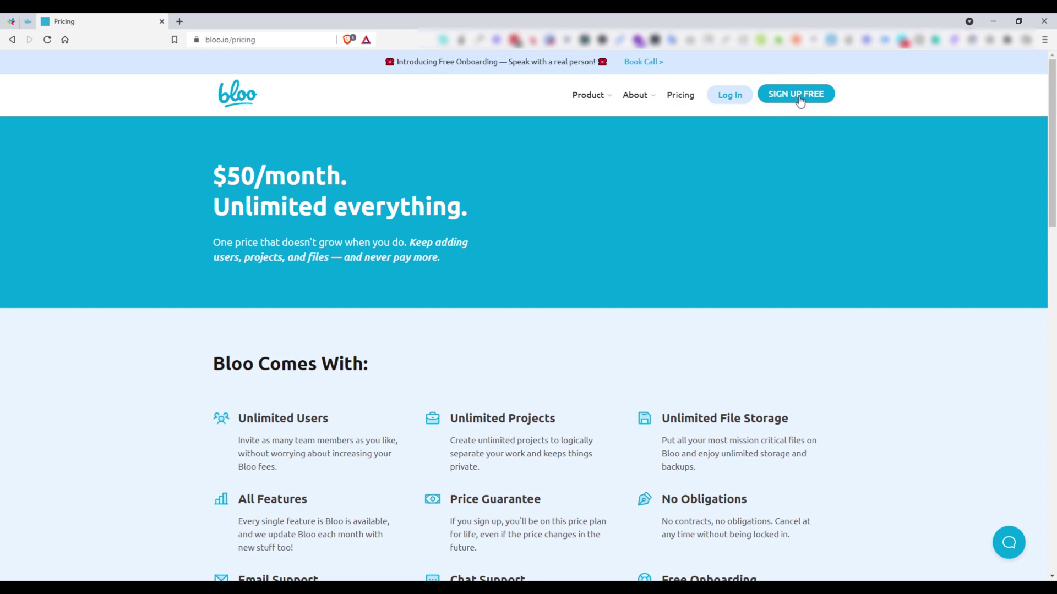
click(721, 96)
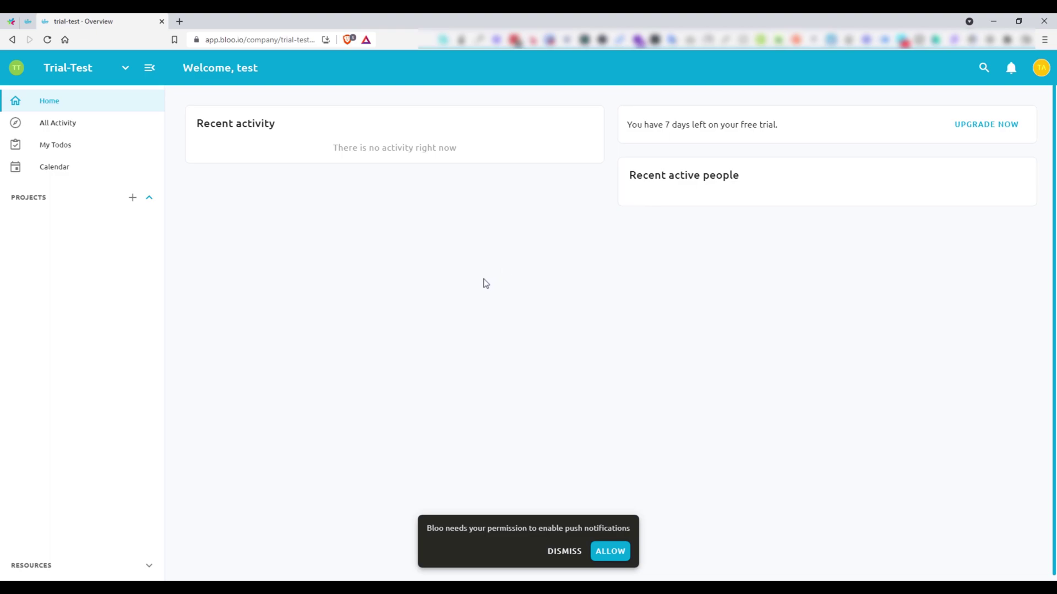
Tour the company list, All Activity, My Todos, Calendar and Home pages.
click(75, 73)
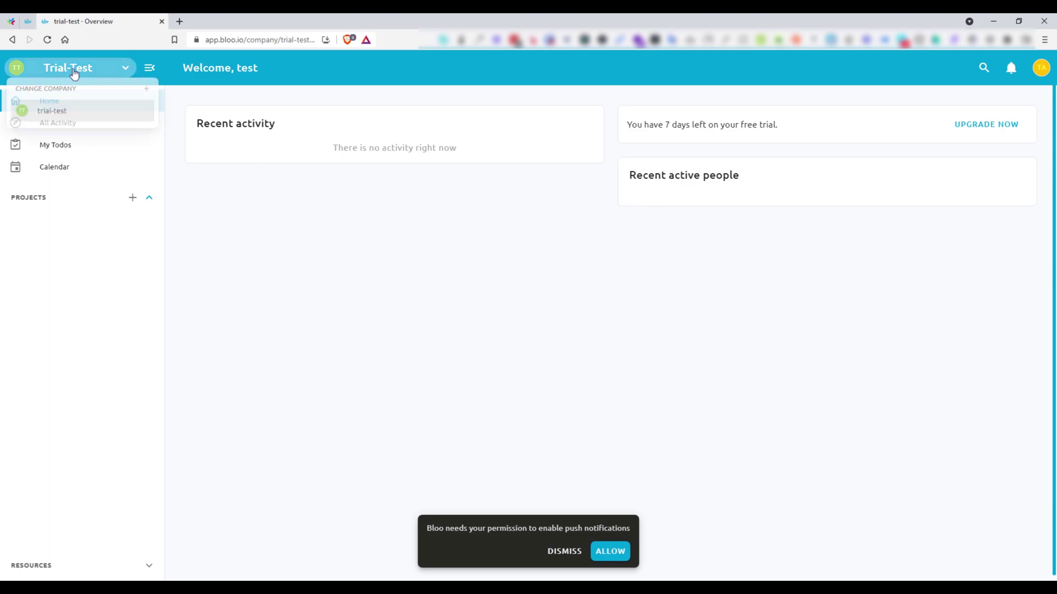
click(126, 114)
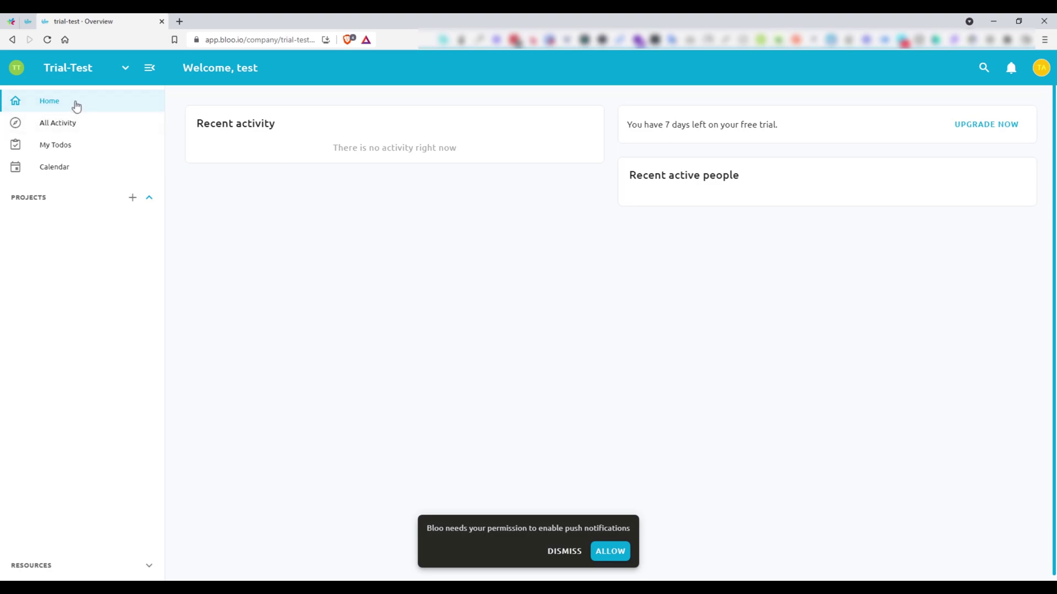
click(101, 129)
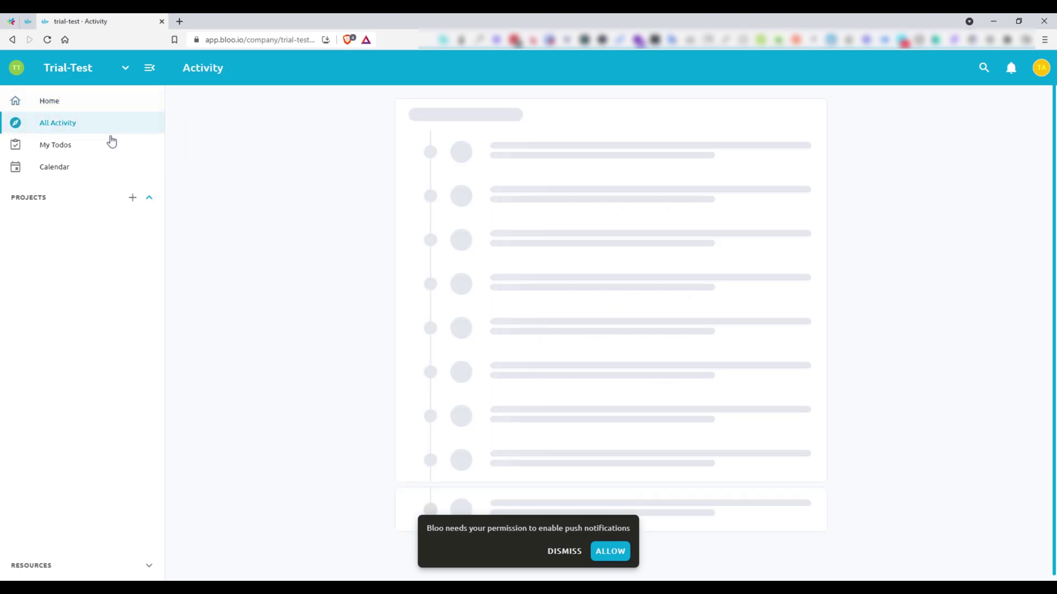
click(89, 156)
click(77, 173)
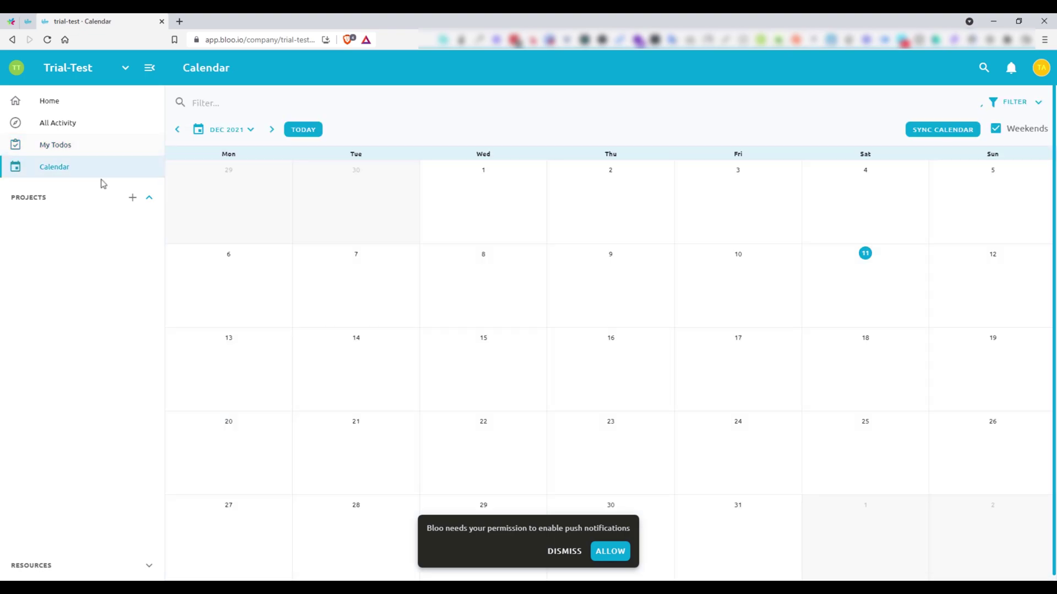
click(131, 203)
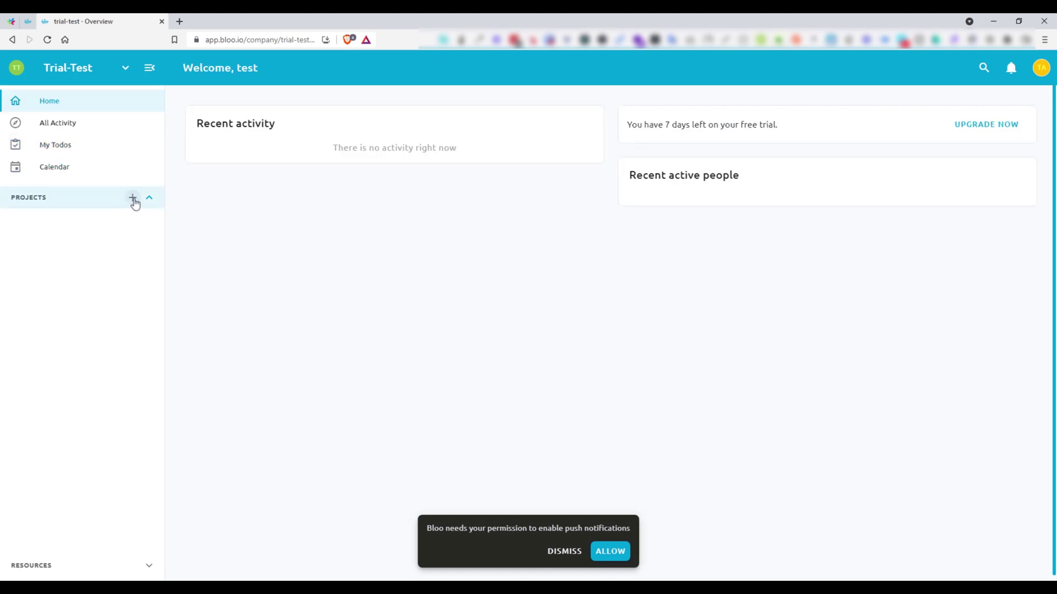
Allow Bloo push notifications and bring up the add-project options.
click(130, 203)
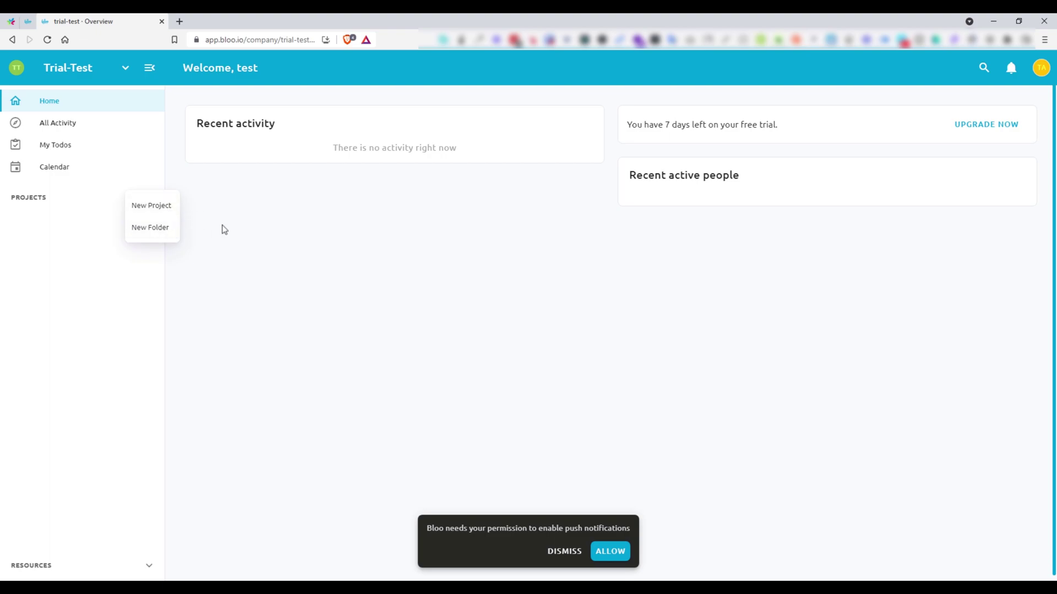
click(222, 229)
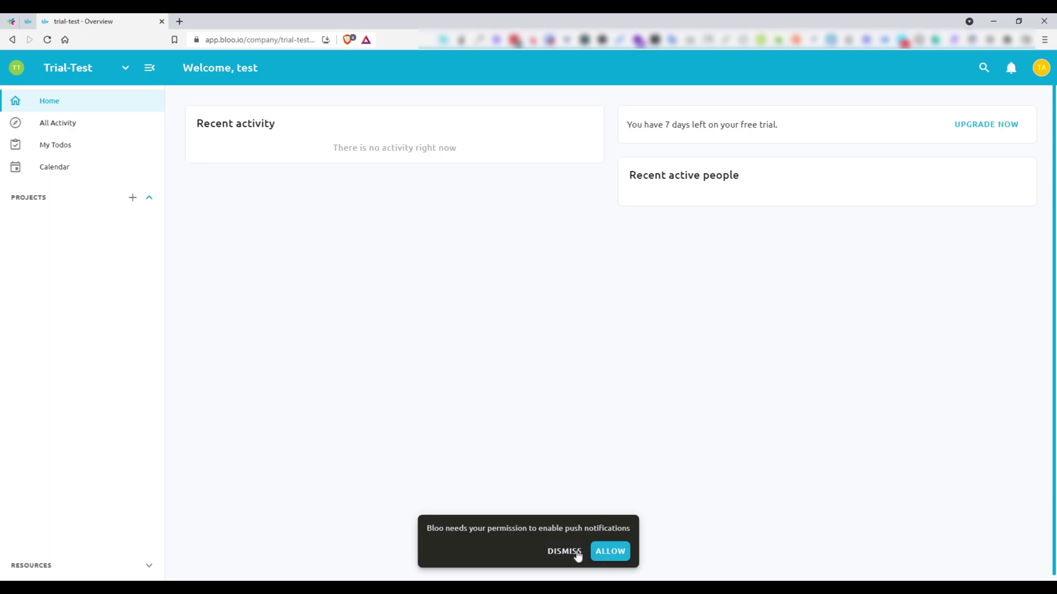
click(604, 552)
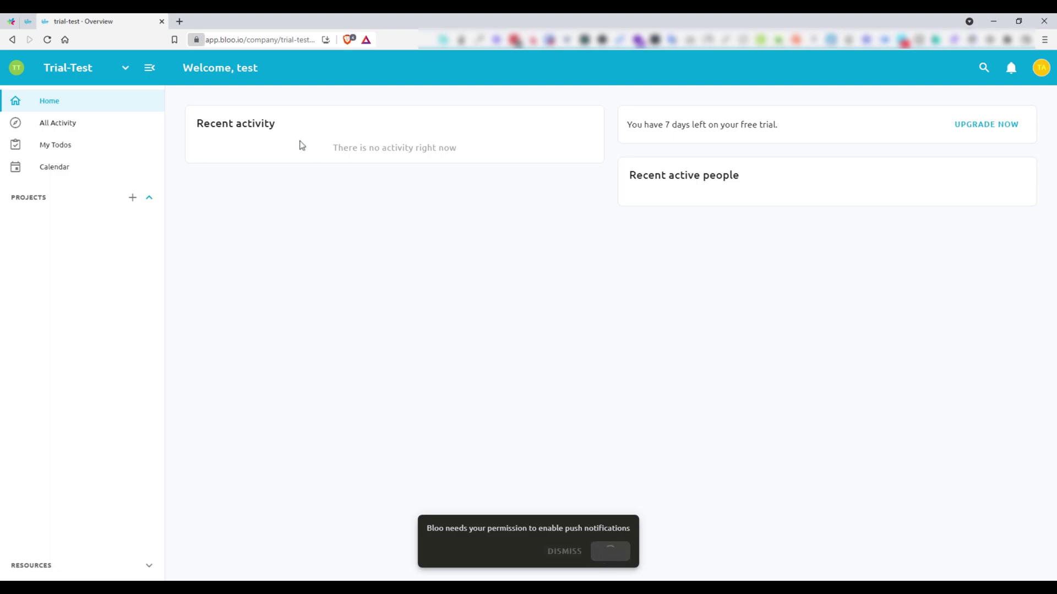
click(132, 198)
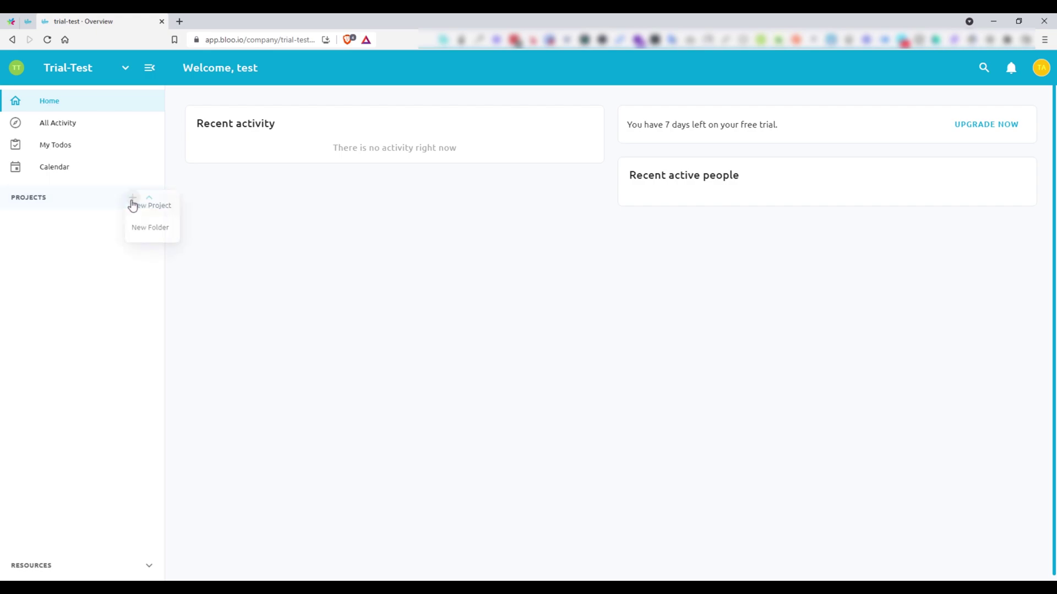
Start a new project from a template and browse the template gallery.
click(167, 204)
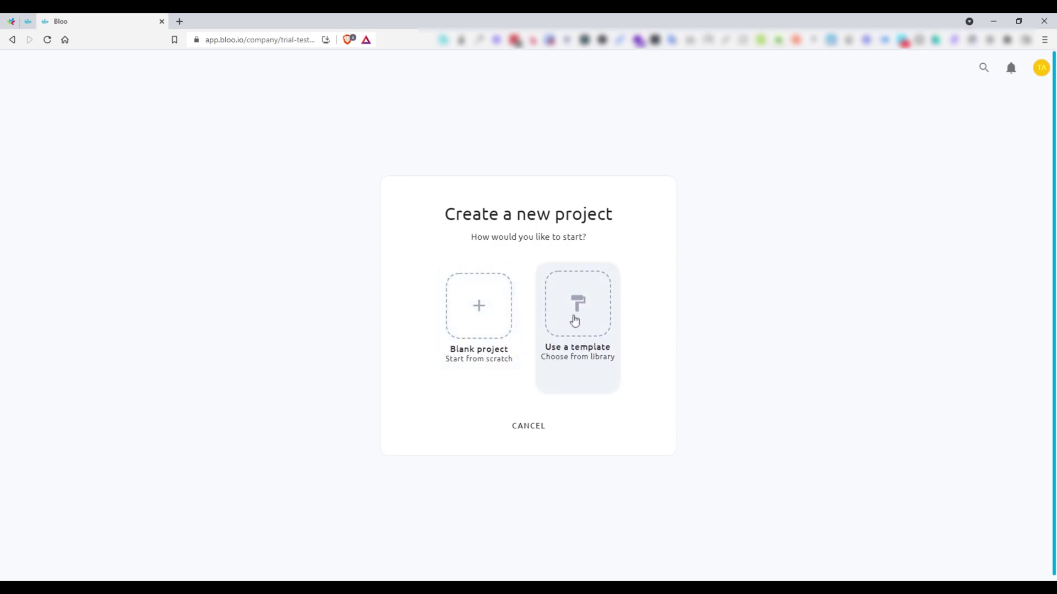
click(574, 320)
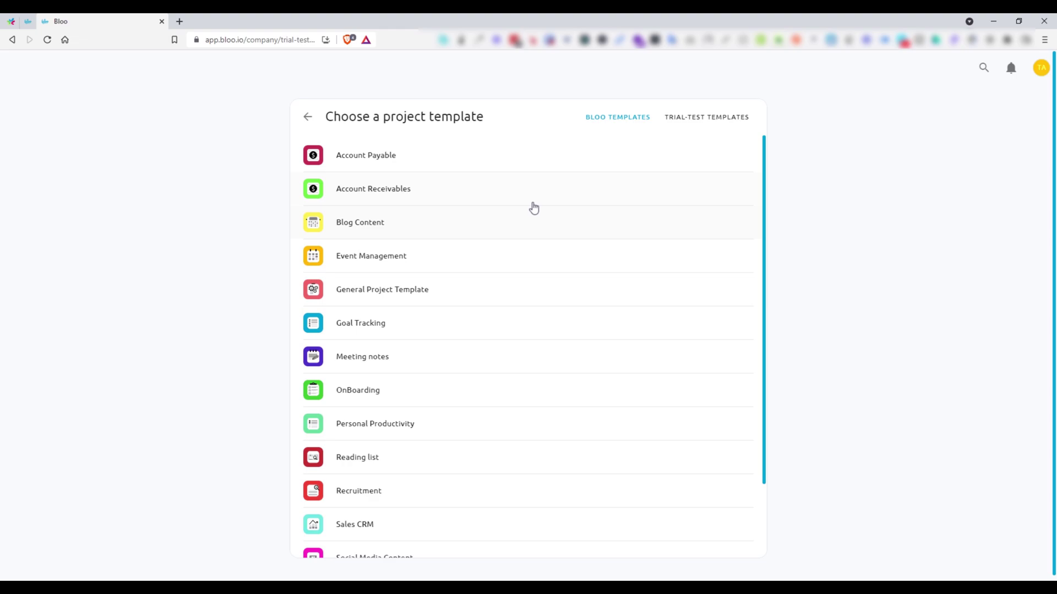
scroll(539, 198, down, 2)
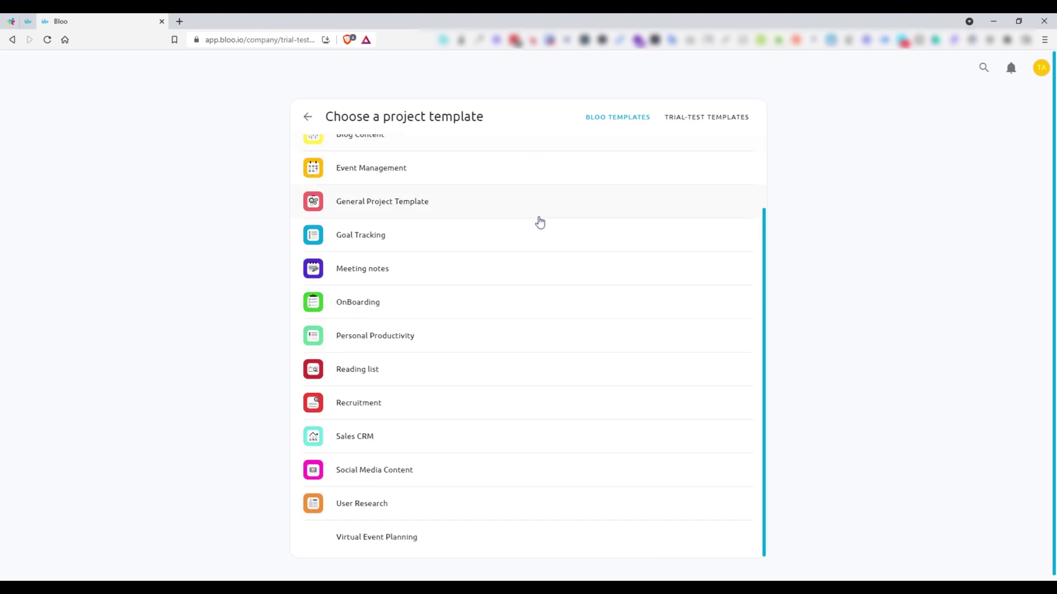
scroll(528, 495, up, 1)
scroll(523, 254, up, 1)
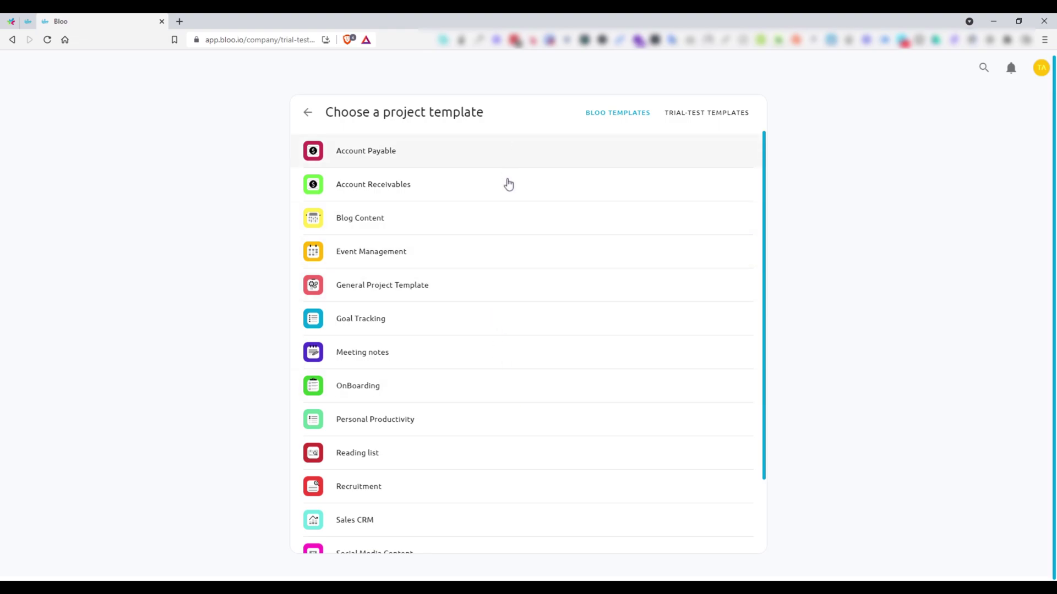
scroll(495, 336, down, 2)
scroll(492, 330, up, 2)
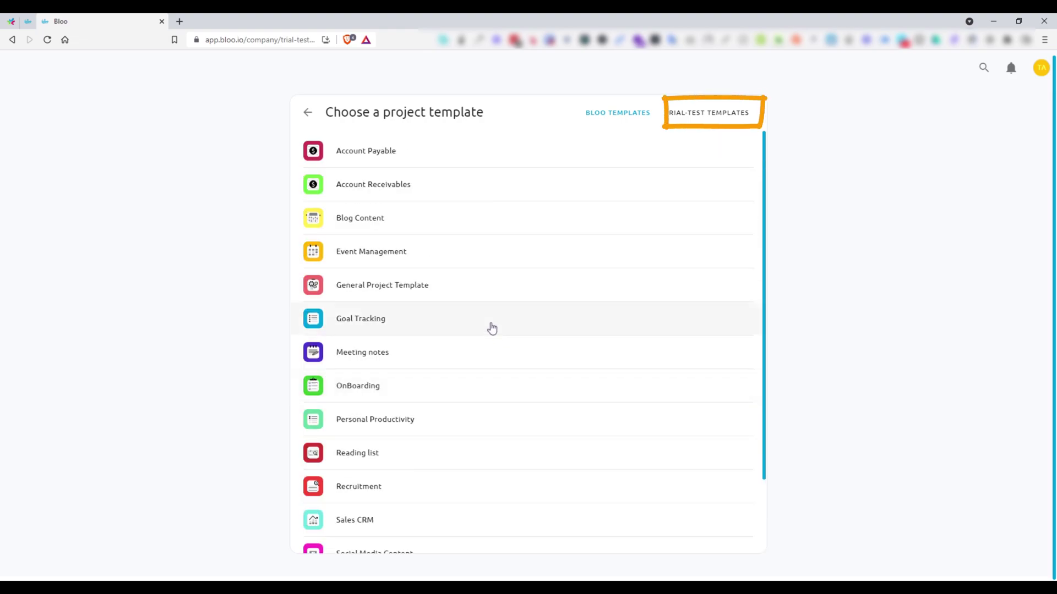
Preview the Blog Content template's images, then return to the template list.
click(479, 218)
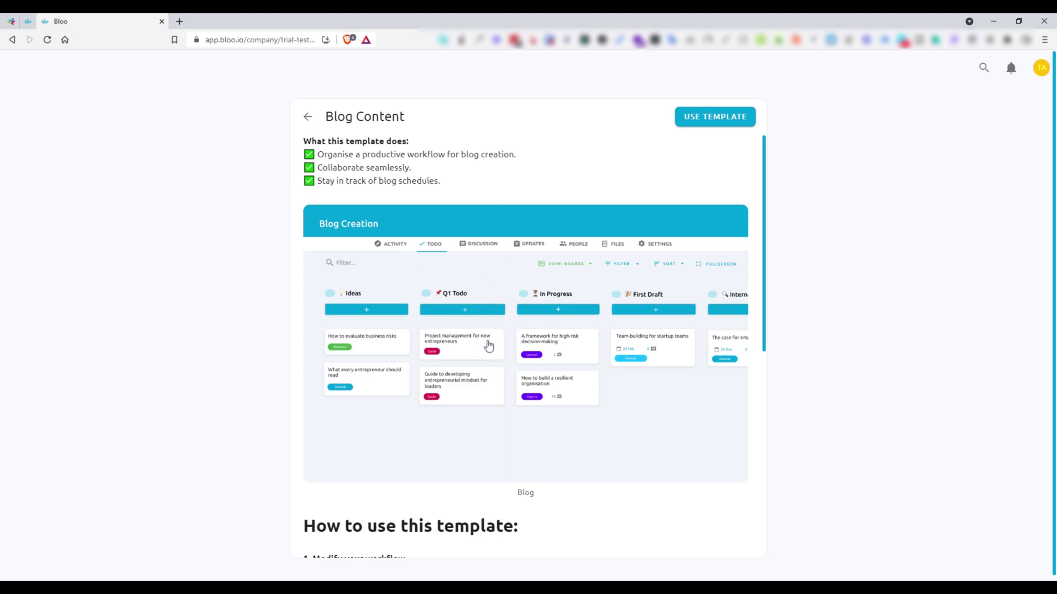
scroll(489, 338, down, 7)
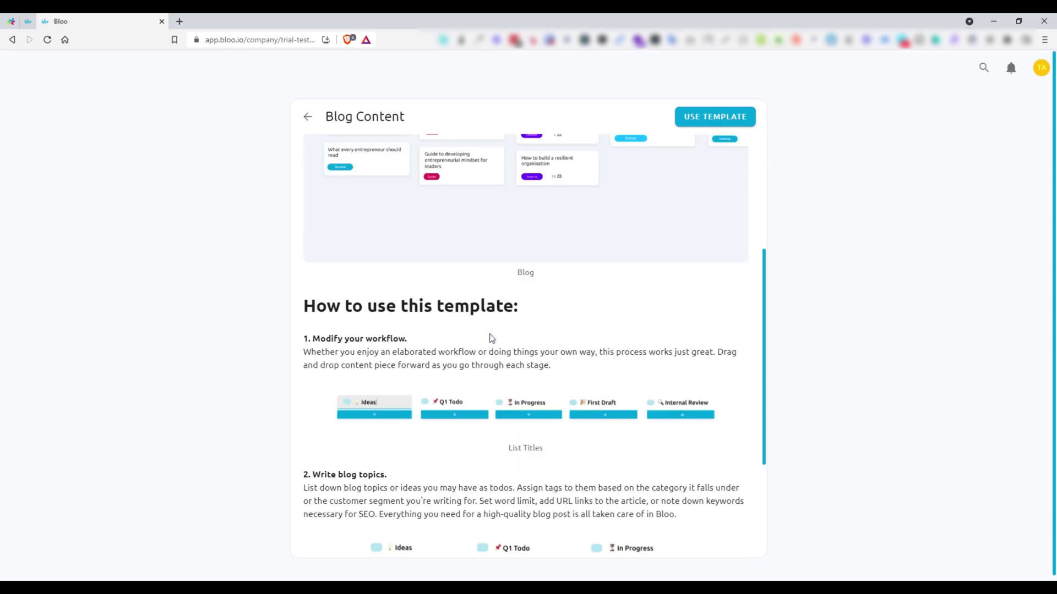
scroll(509, 365, up, 6)
scroll(512, 368, up, 2)
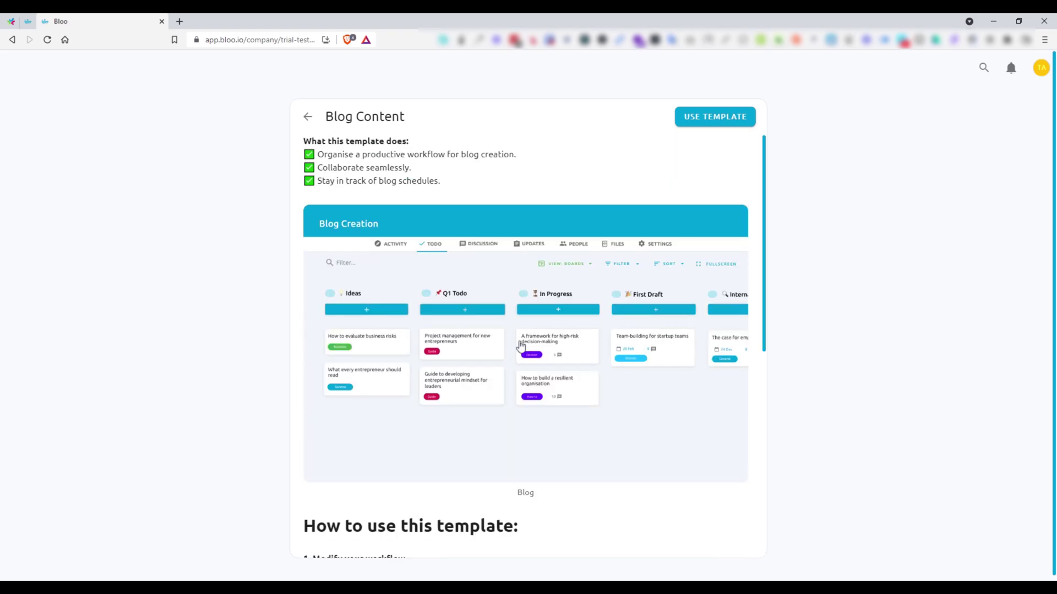
click(517, 341)
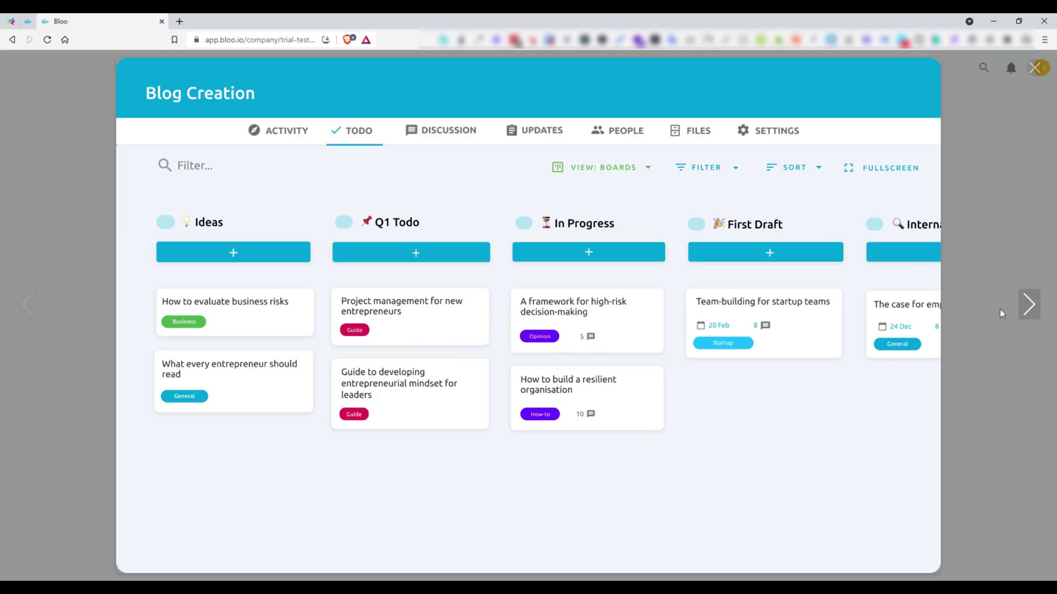
click(1028, 305)
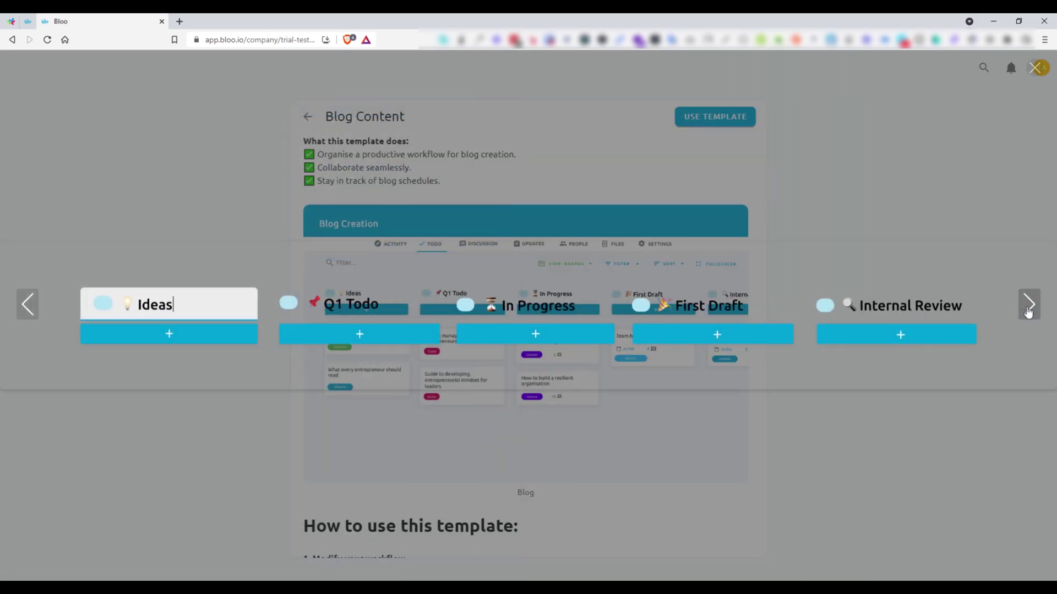
click(1035, 67)
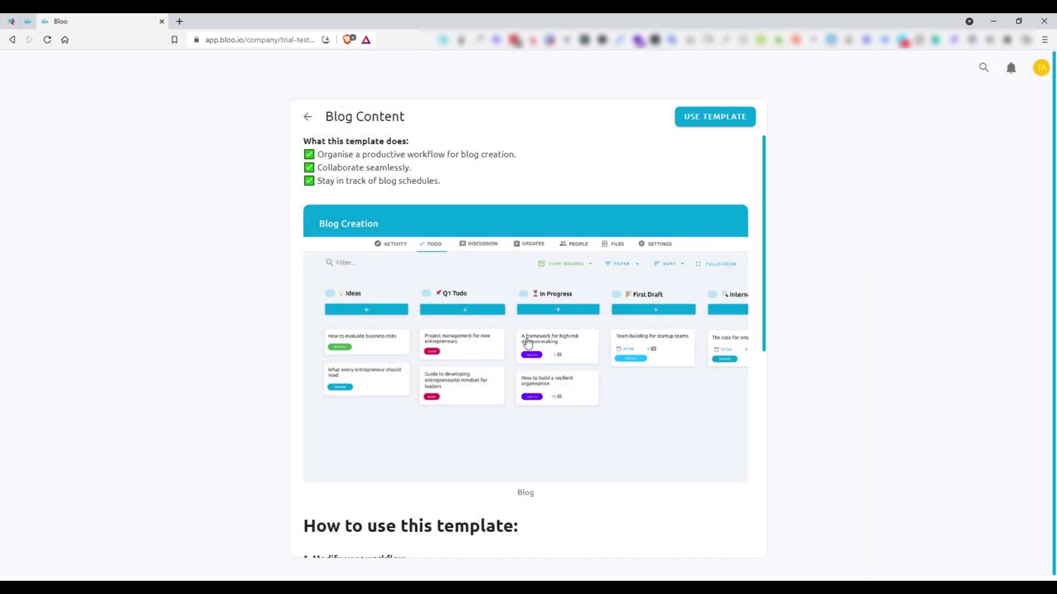
click(308, 117)
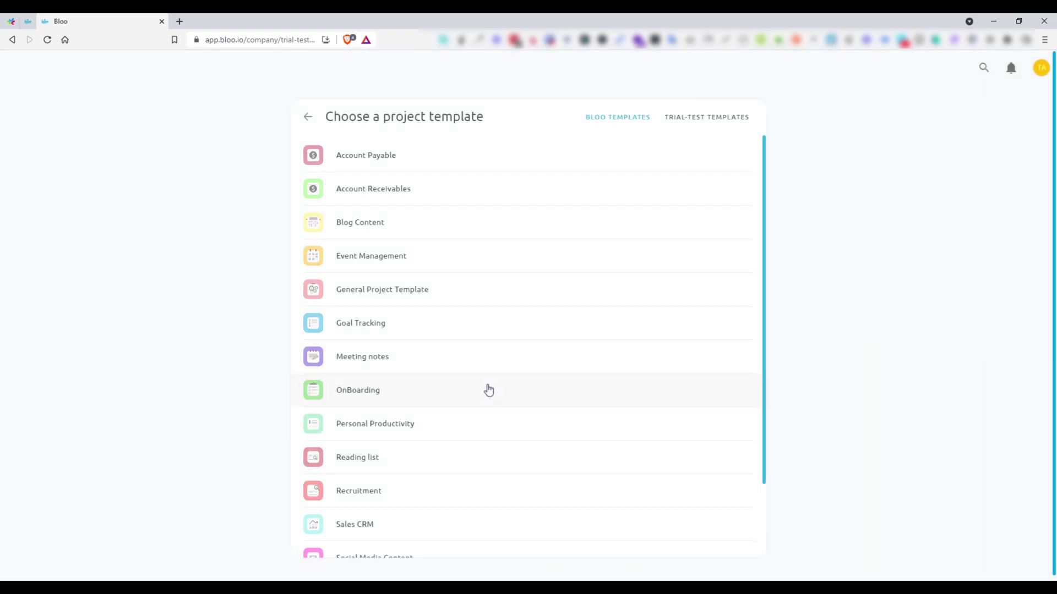
Preview the Sales CRM template's Kanban board images.
scroll(479, 407, down, 2)
click(419, 432)
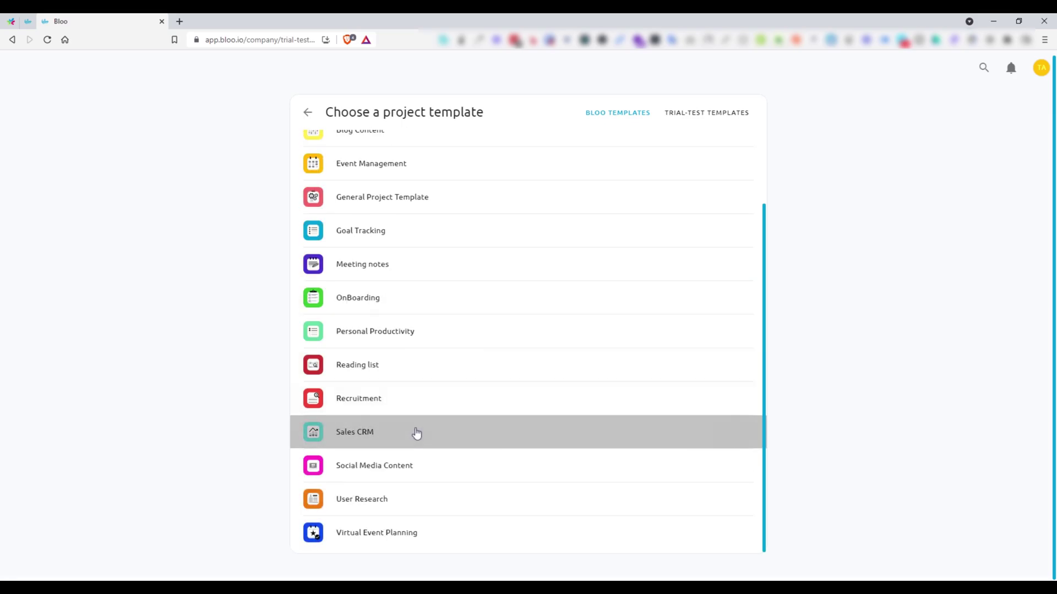
click(503, 323)
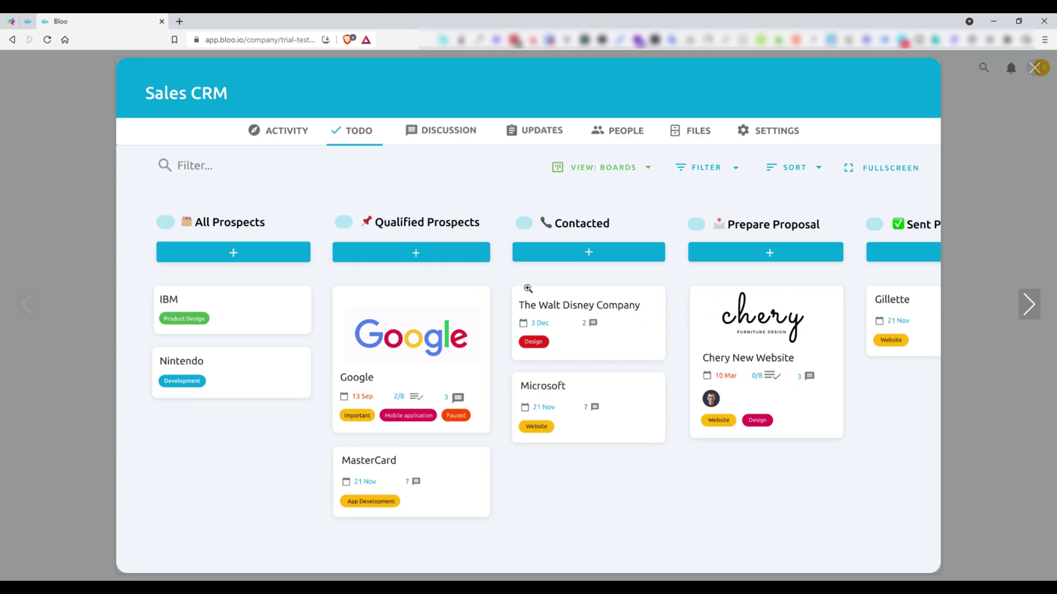
click(1028, 311)
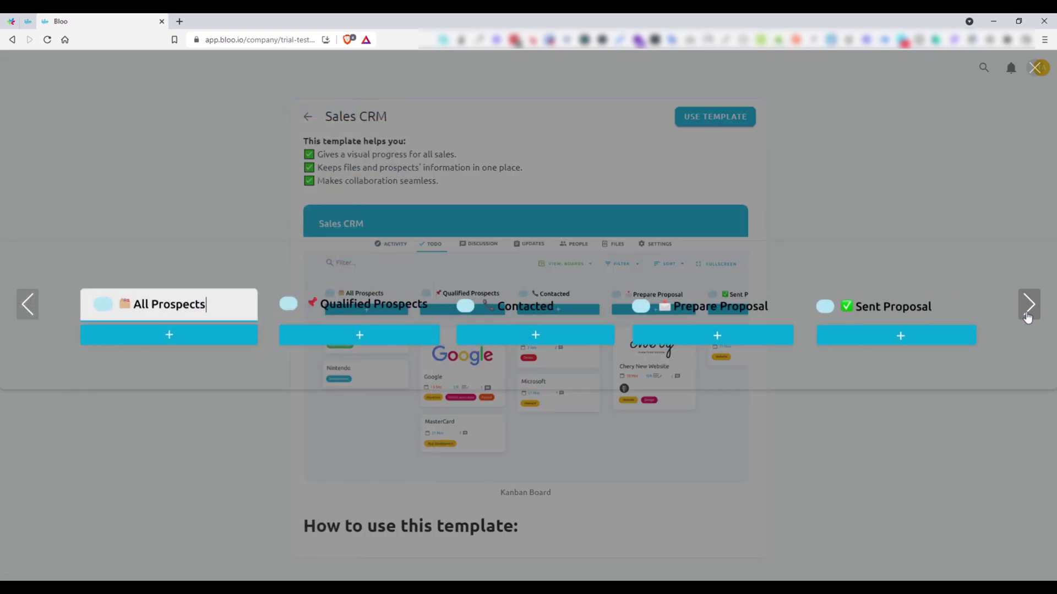
click(1026, 318)
click(1027, 318)
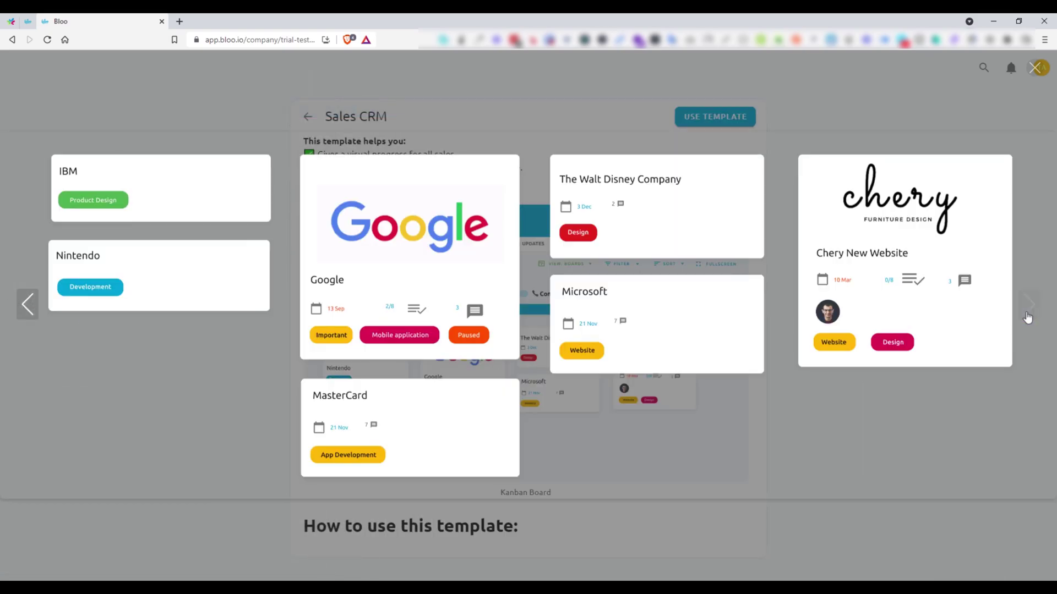
click(1034, 67)
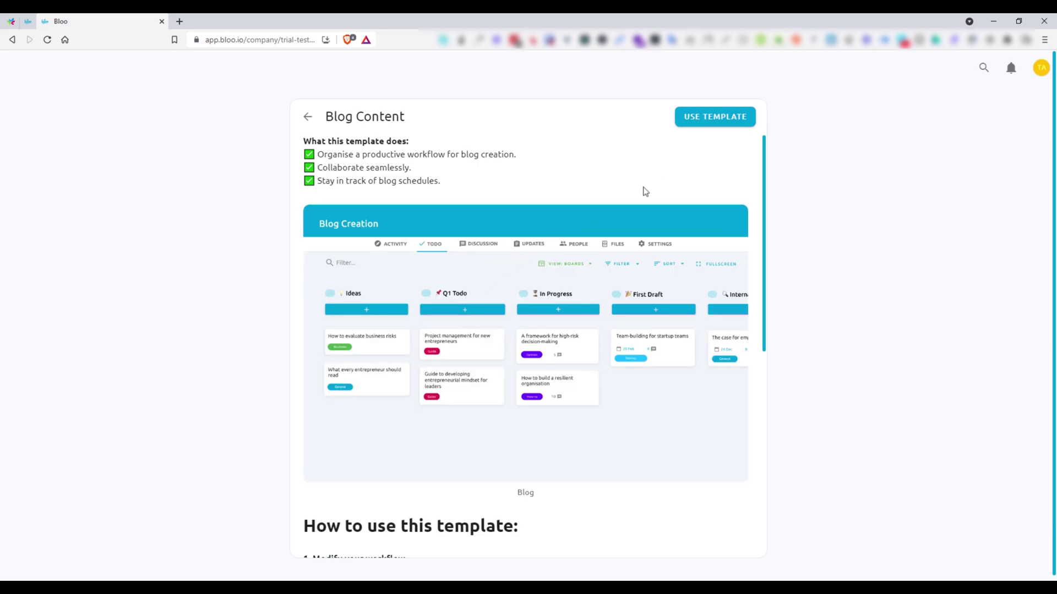
Create the Blogs project from the Blog Content template, skipping invitations.
click(718, 119)
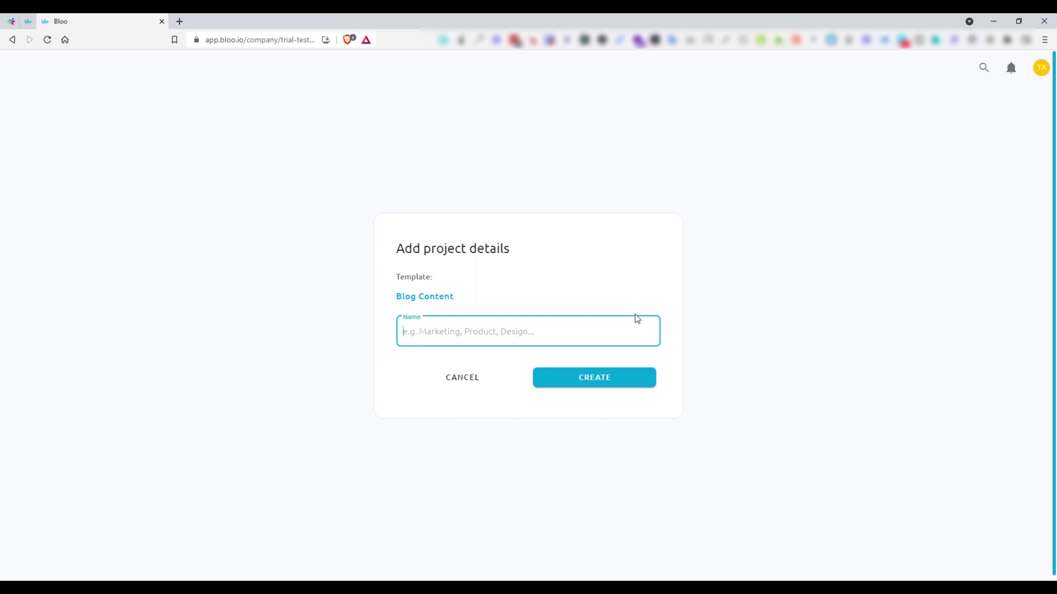
text(Blogs)
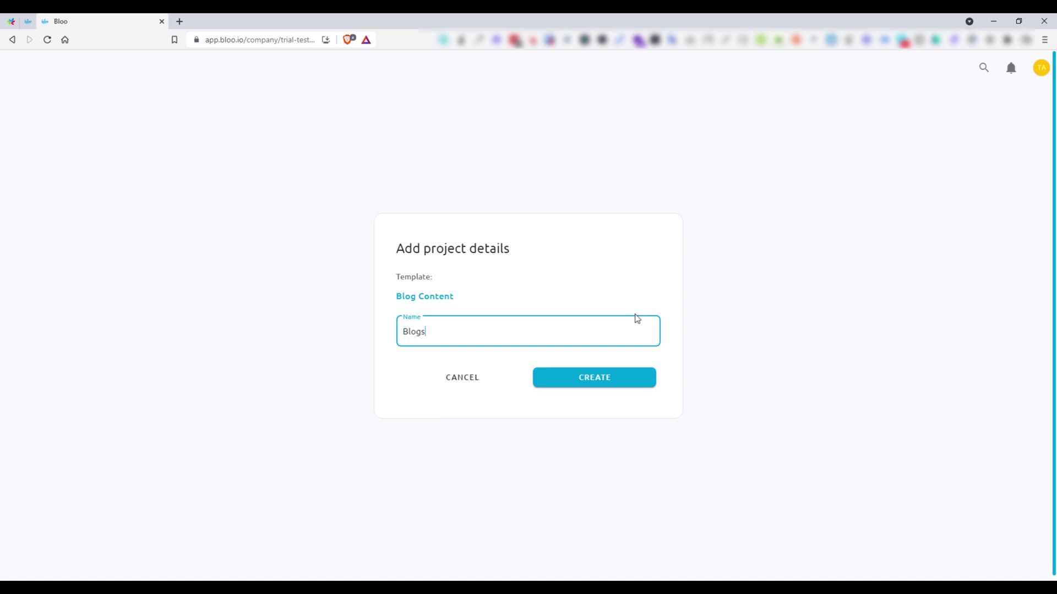
key(Return)
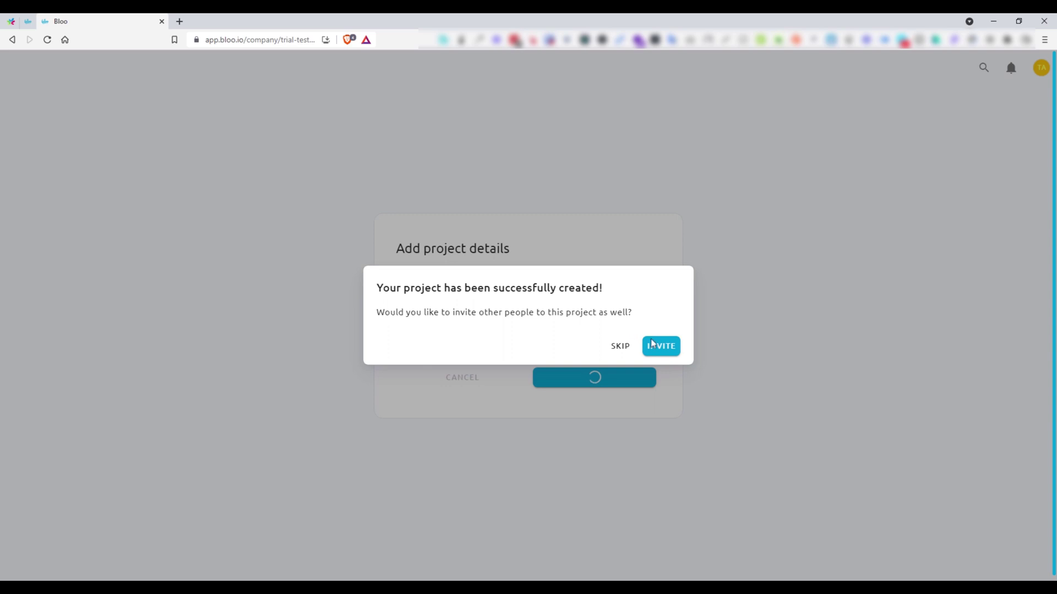
click(624, 349)
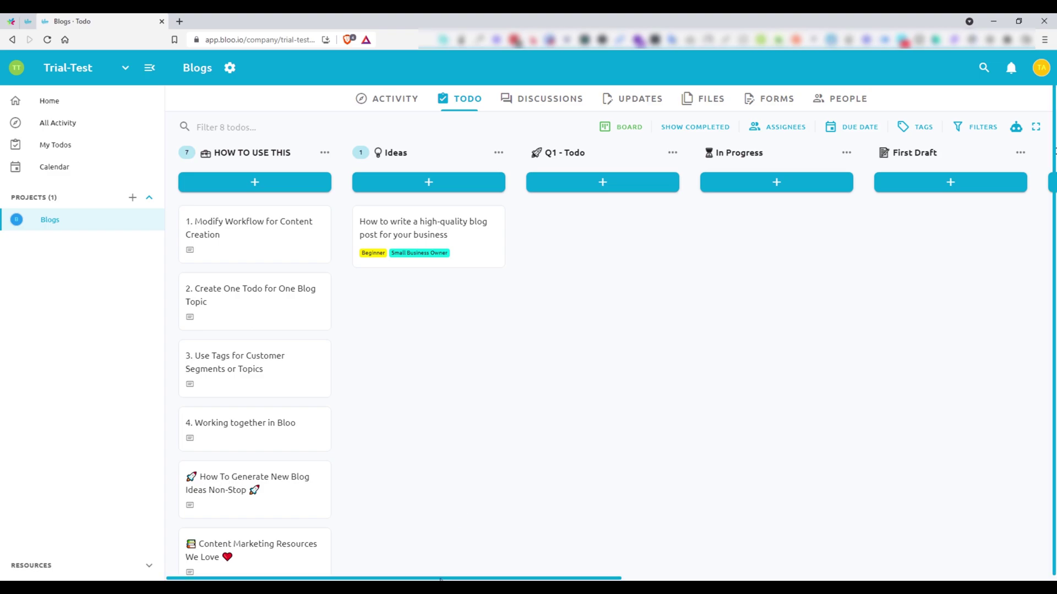
drag(429, 578, 881, 576)
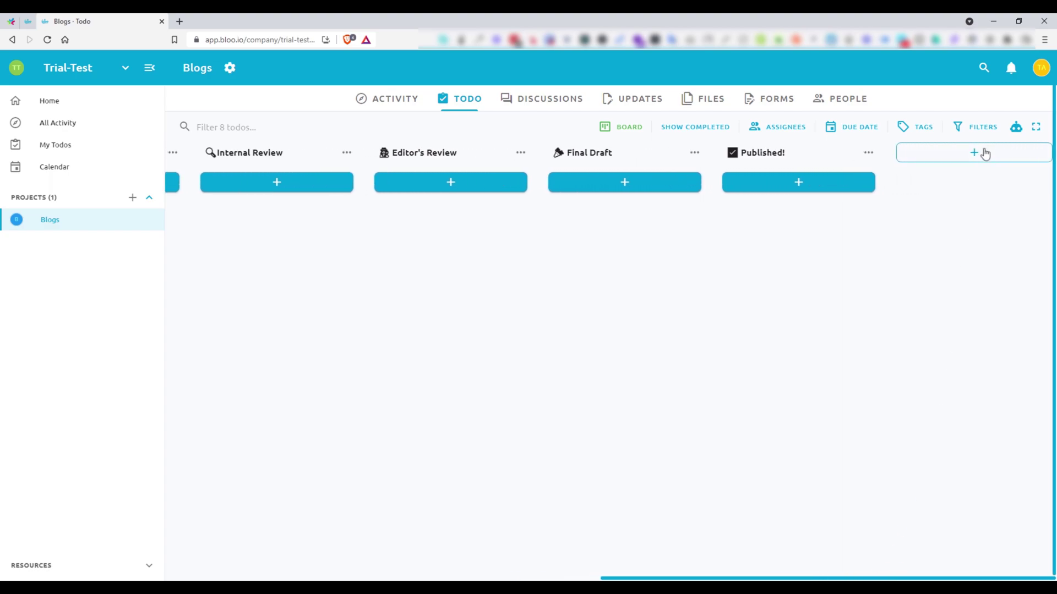
click(963, 159)
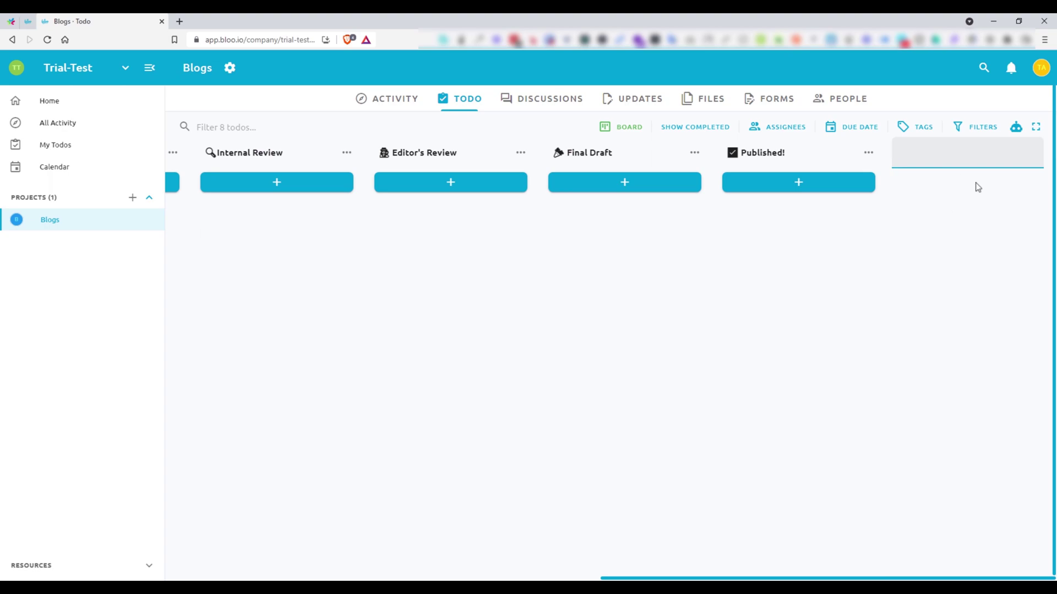
click(977, 187)
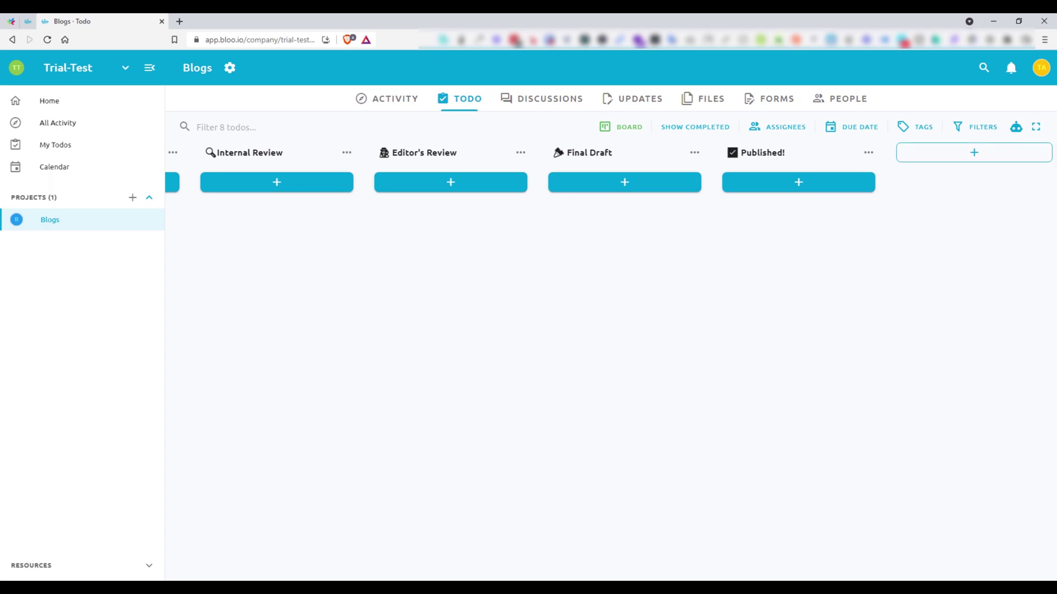
drag(825, 578, 337, 549)
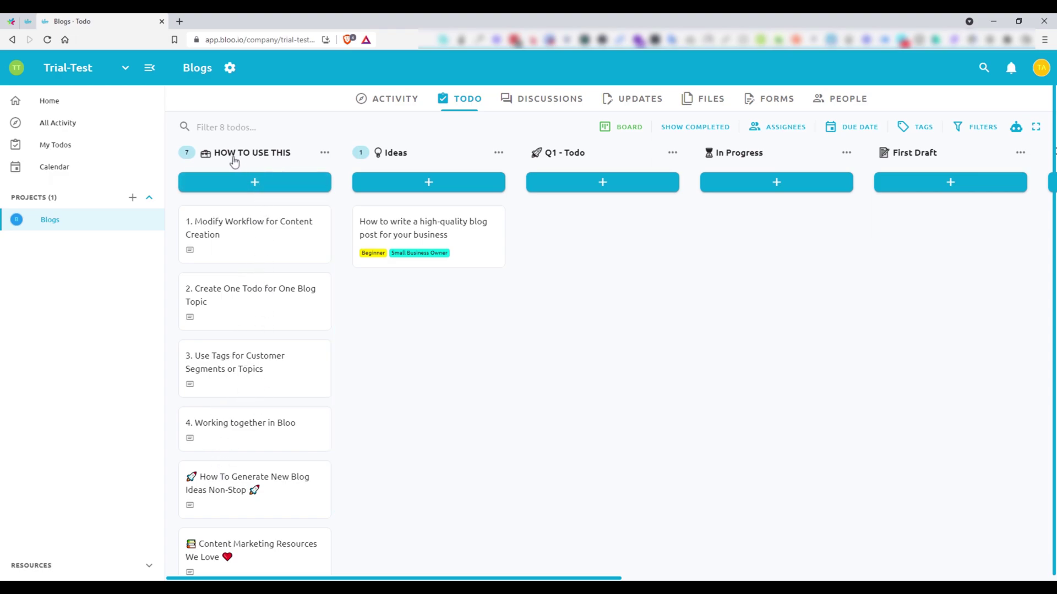
scroll(253, 346, down, 2)
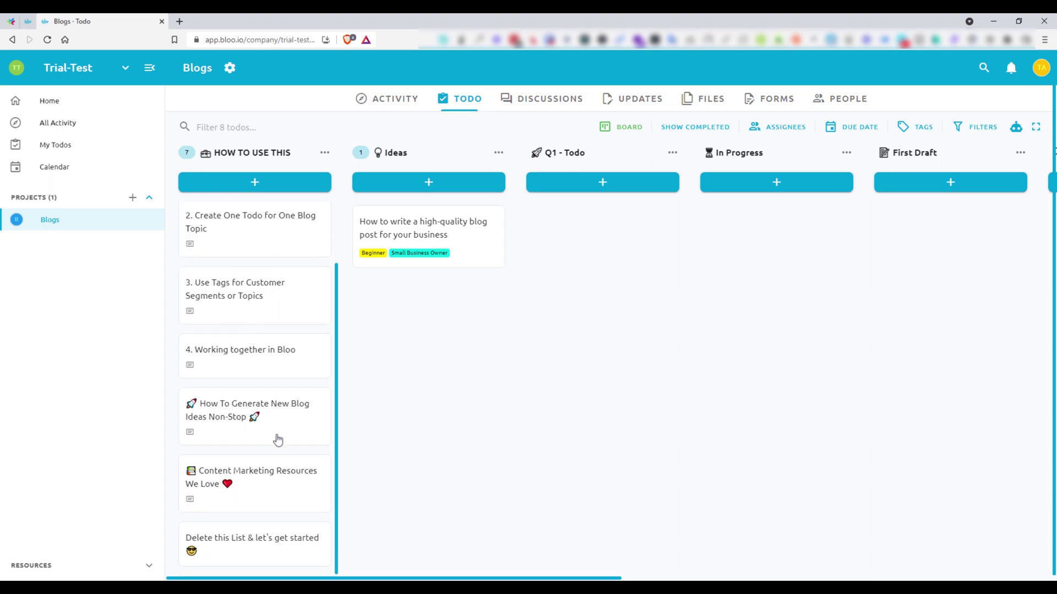
click(324, 153)
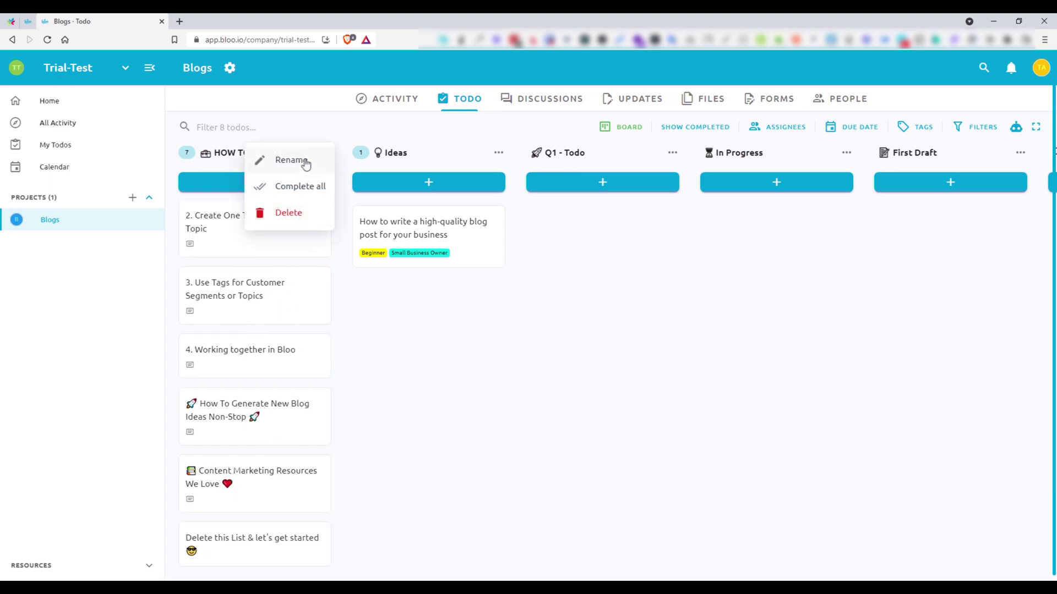
click(358, 360)
scroll(272, 325, up, 2)
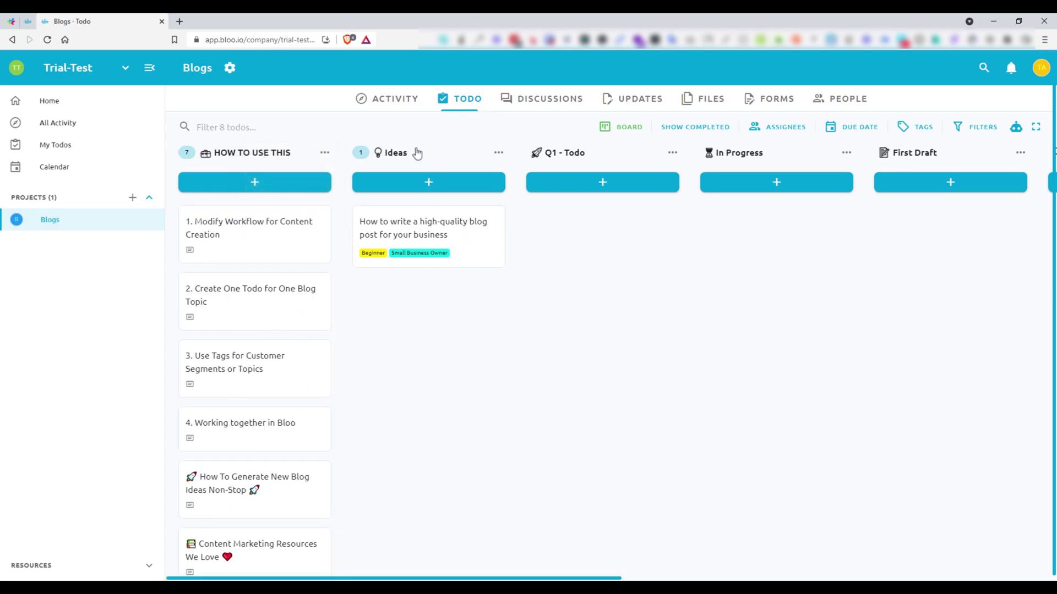
Add a Bloo Review todo to Ideas and open its details.
click(427, 189)
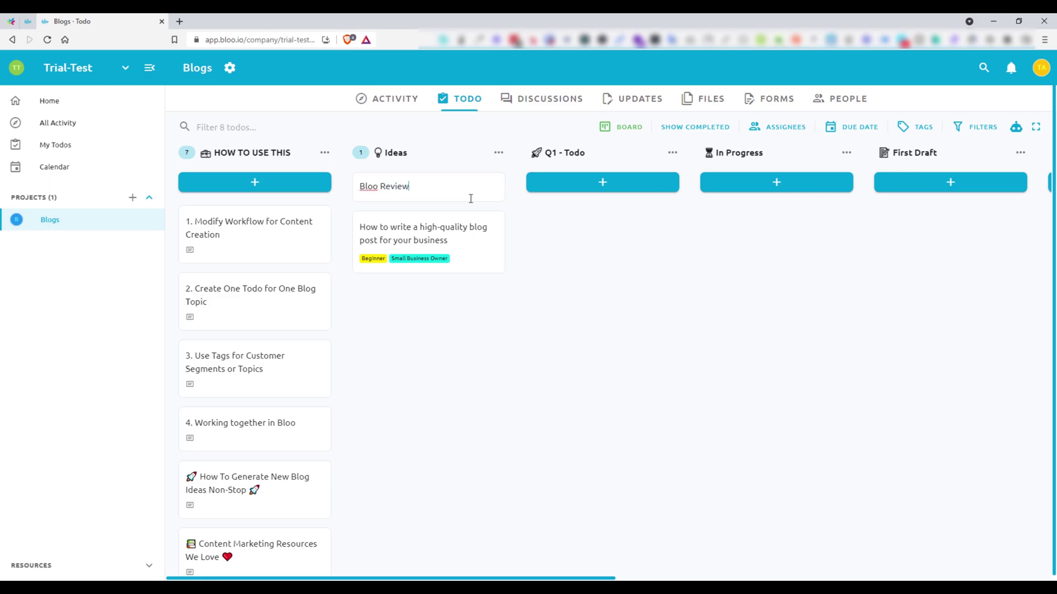
key(Return)
click(385, 225)
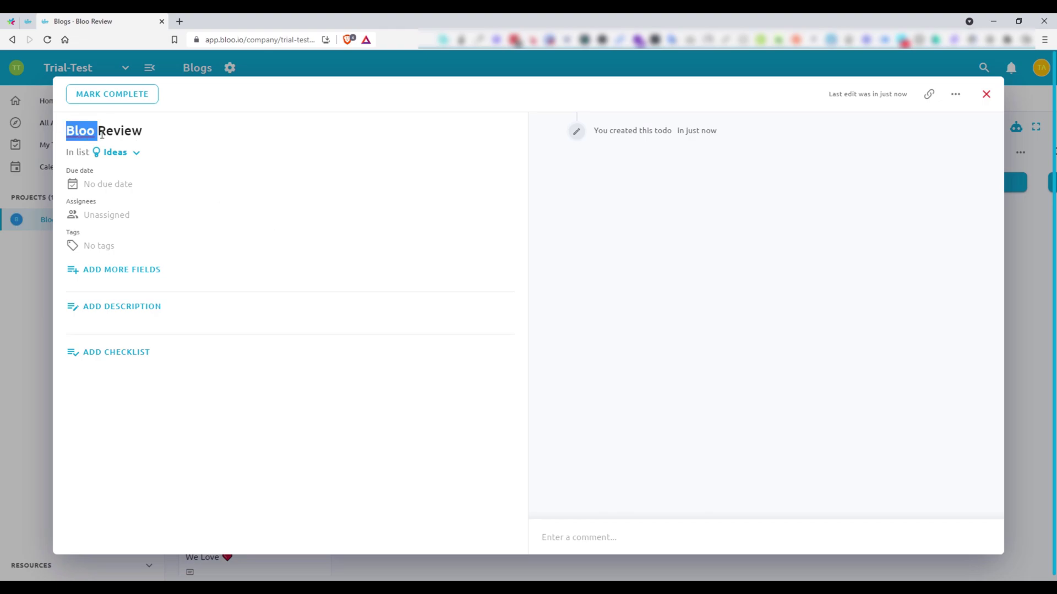
triple_click(80, 133)
click(148, 133)
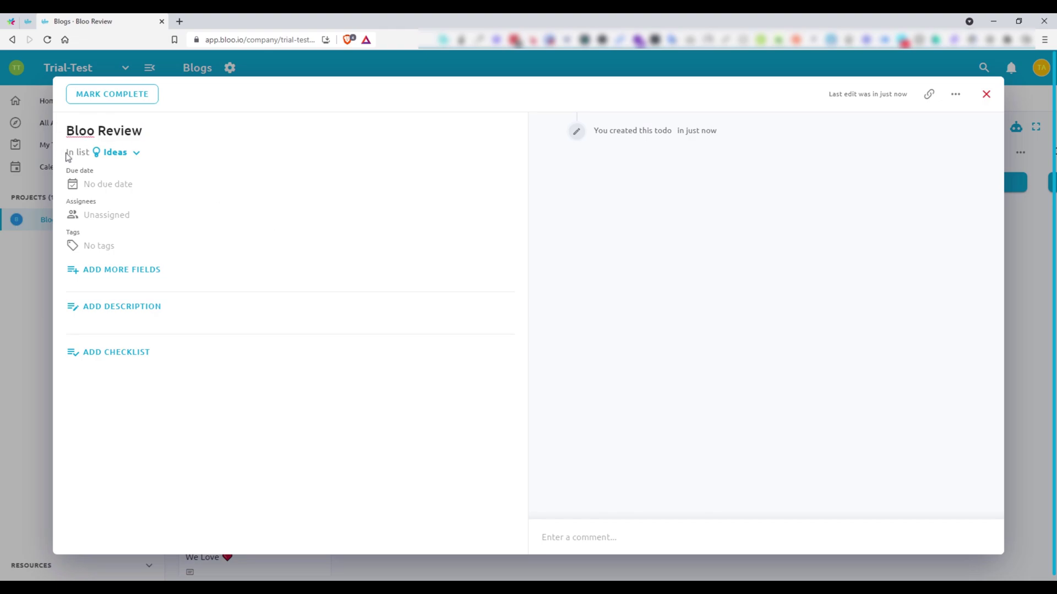
Move Bloo Review to the Q1 - Todo list.
click(118, 153)
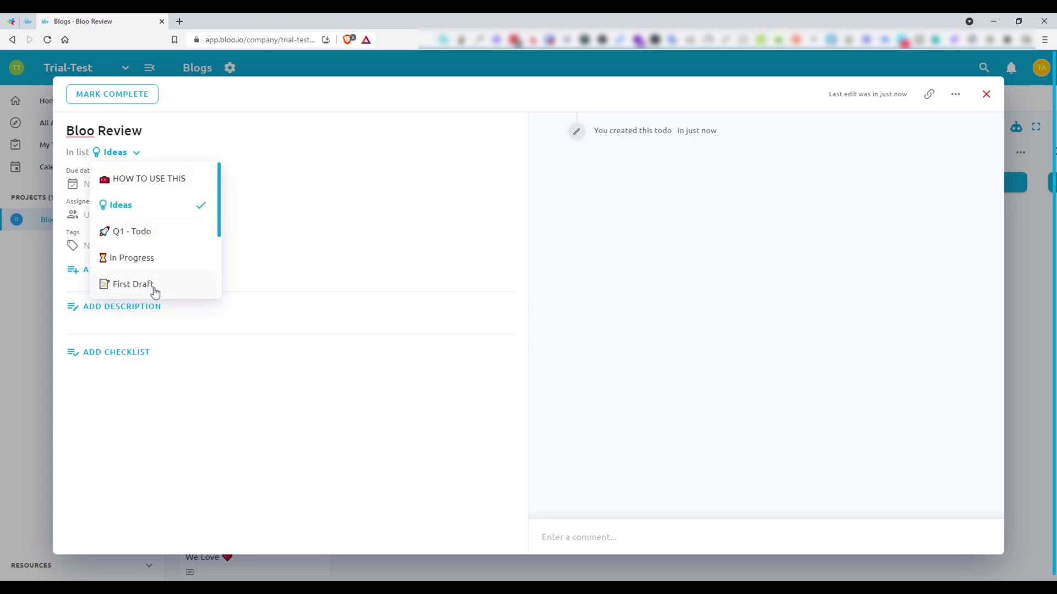
scroll(166, 259, down, 3)
scroll(165, 275, up, 3)
click(173, 233)
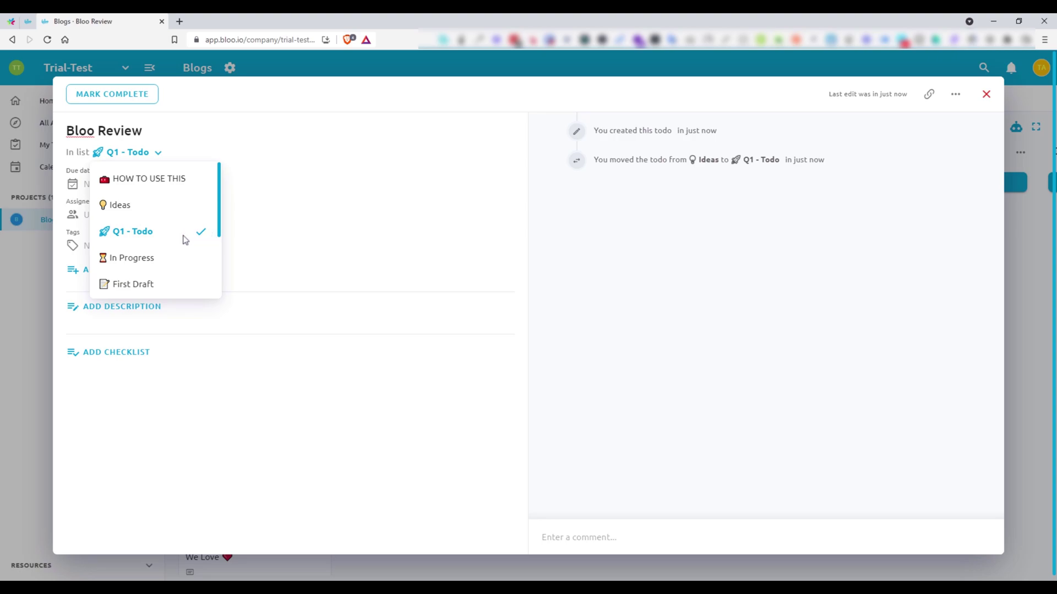
click(257, 229)
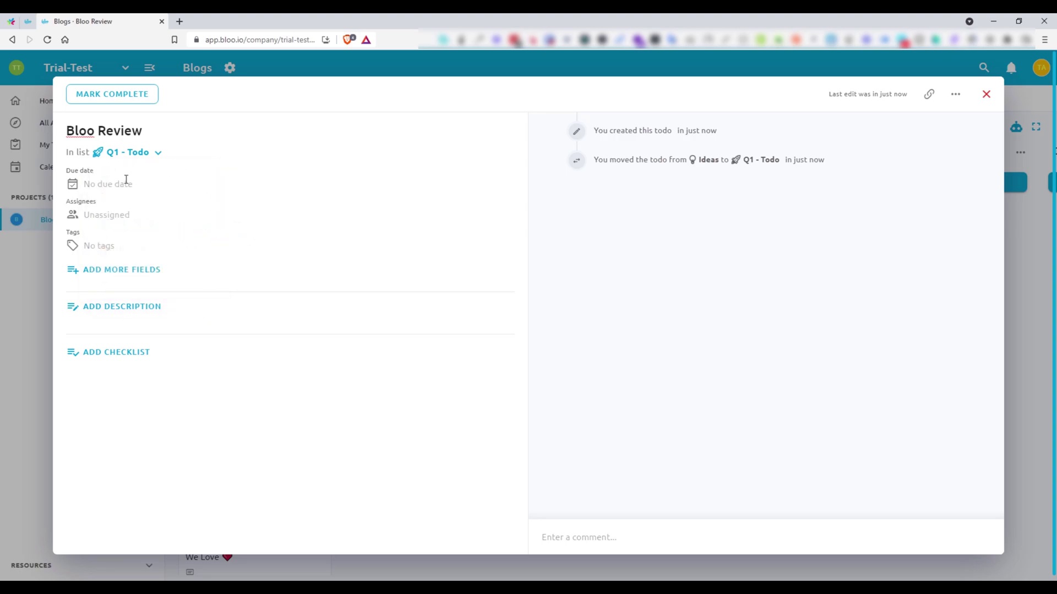
Set the due date to Dec 11–13 and assign the todo to yourself.
click(121, 182)
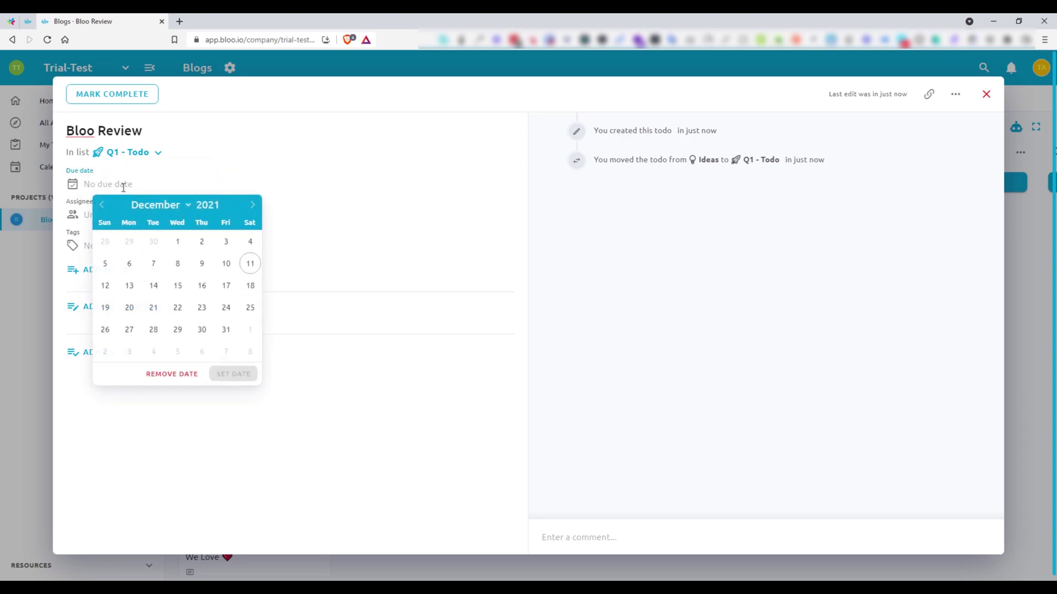
click(250, 264)
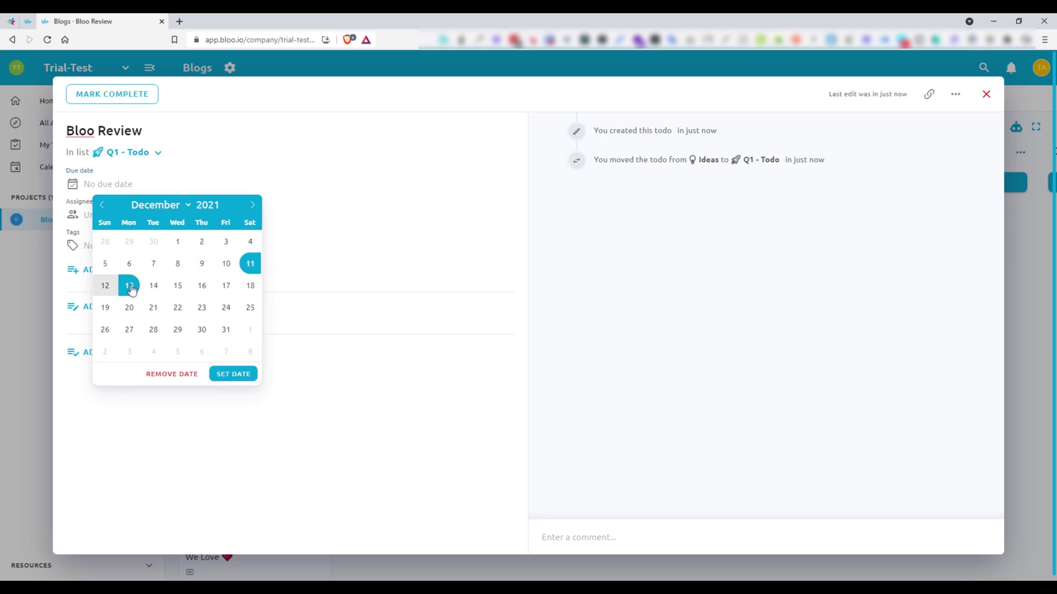
click(221, 375)
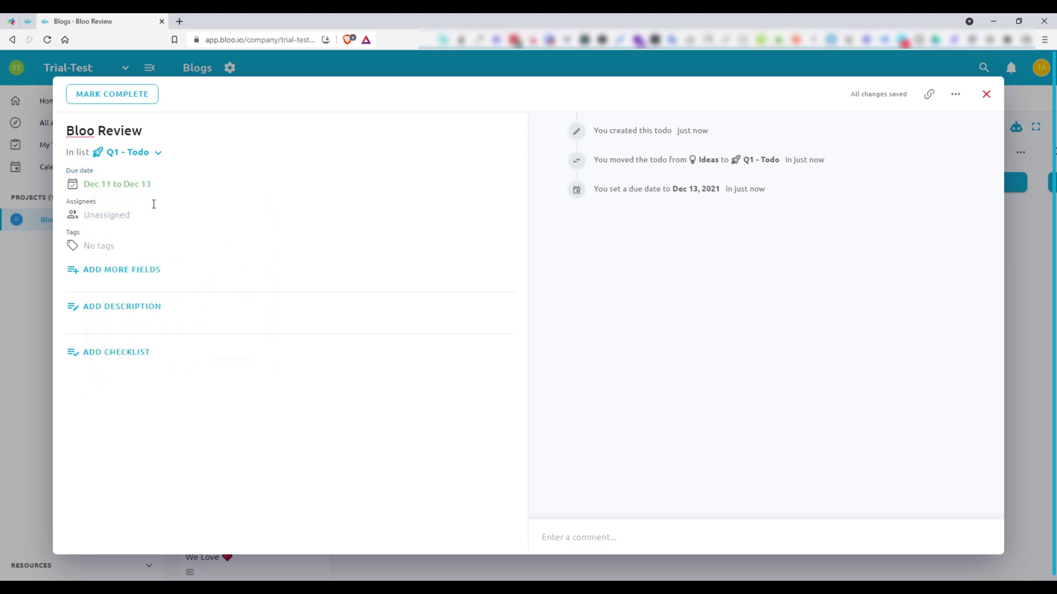
click(130, 214)
click(142, 252)
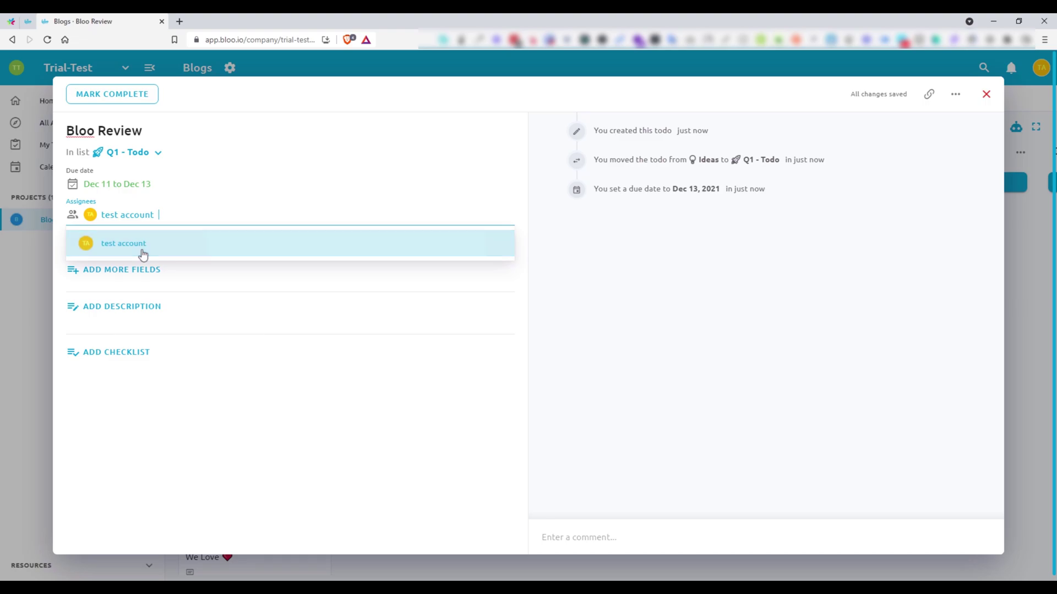
click(225, 201)
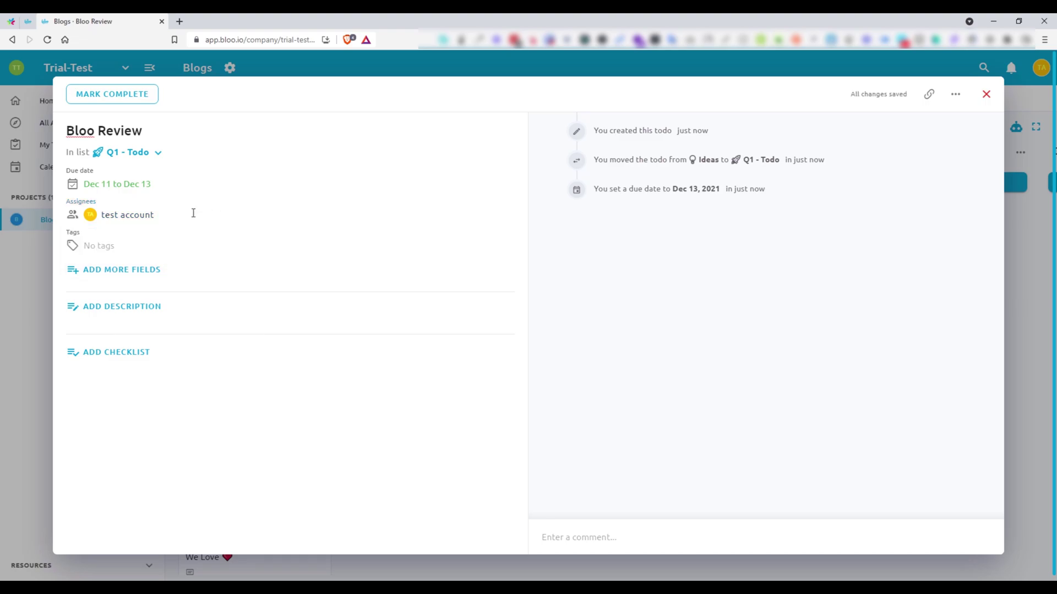
click(117, 245)
Create an orange 'Review' tag and apply it to Bloo Review.
scroll(196, 359, down, 1)
scroll(198, 379, up, 1)
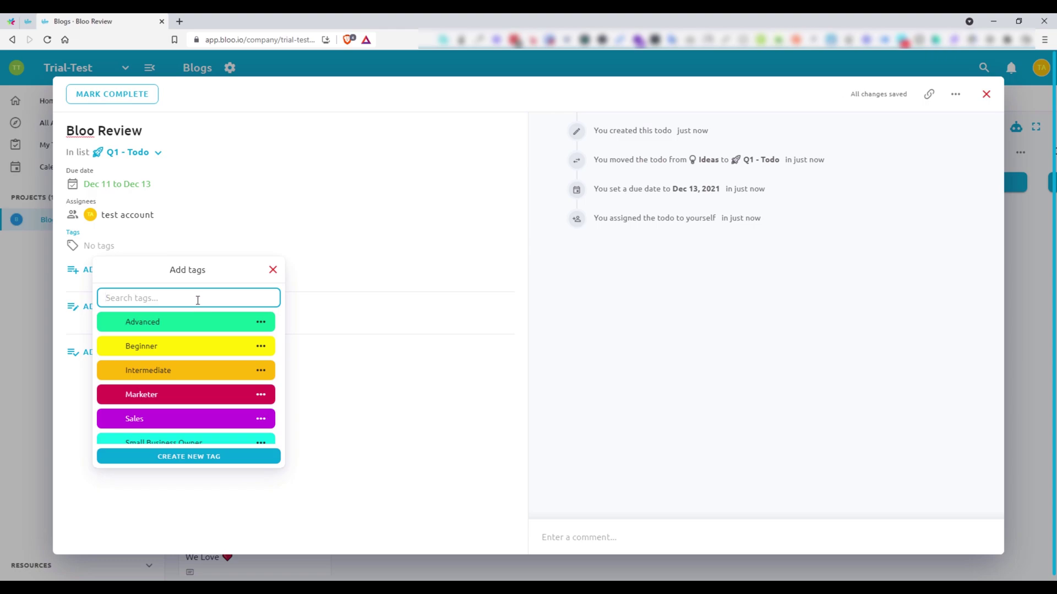
text(Review)
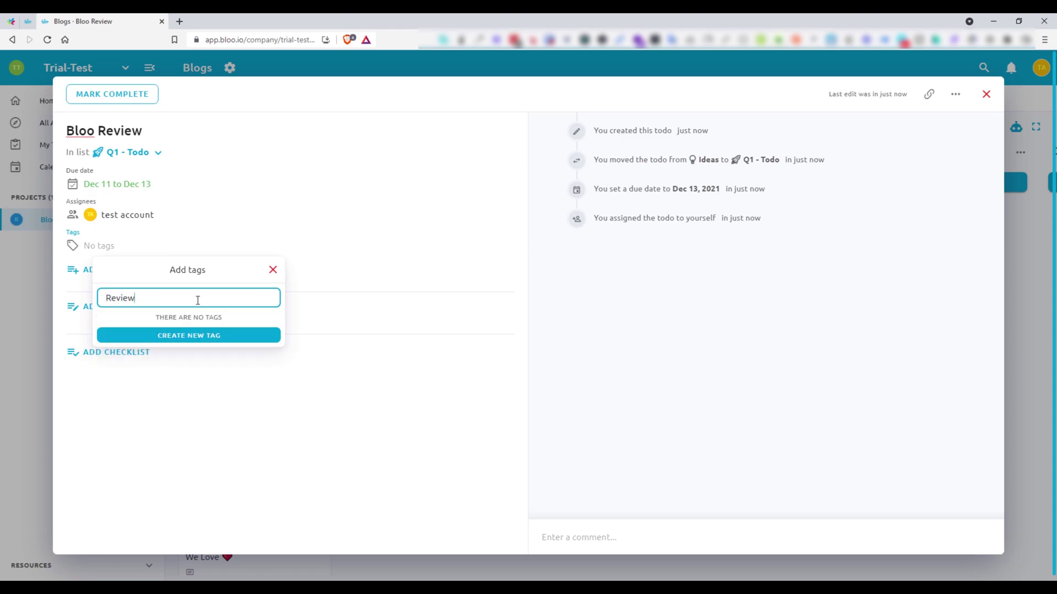
click(212, 336)
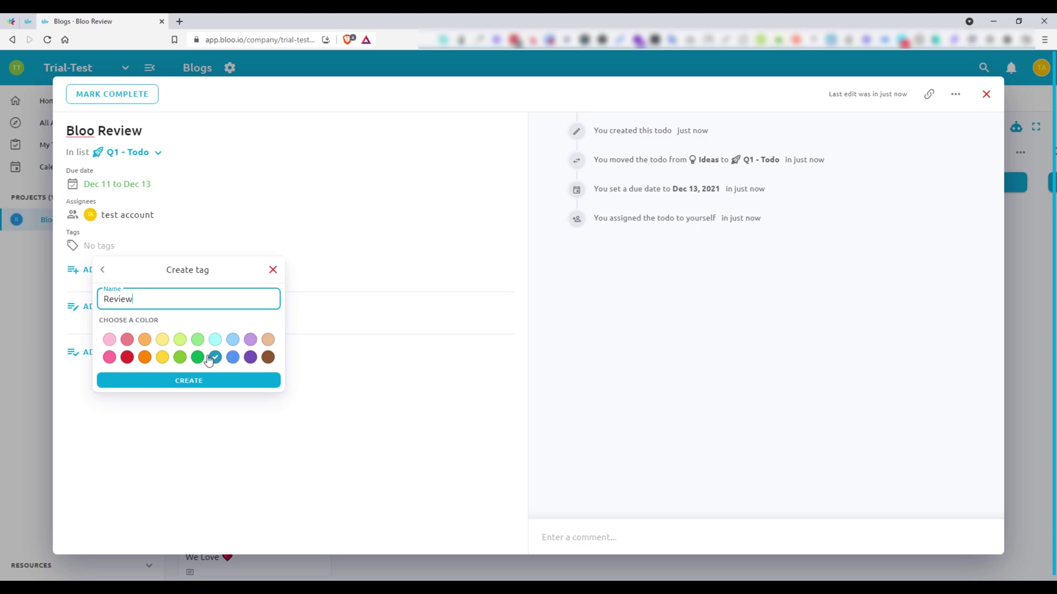
click(145, 358)
click(168, 380)
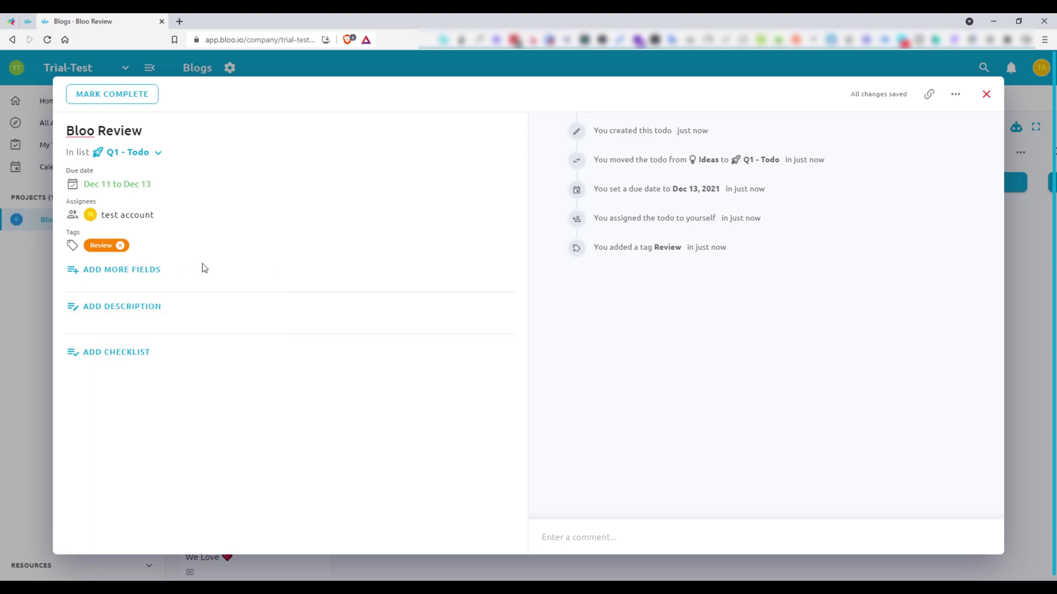
Browse the custom field types and close without adding a field.
click(157, 270)
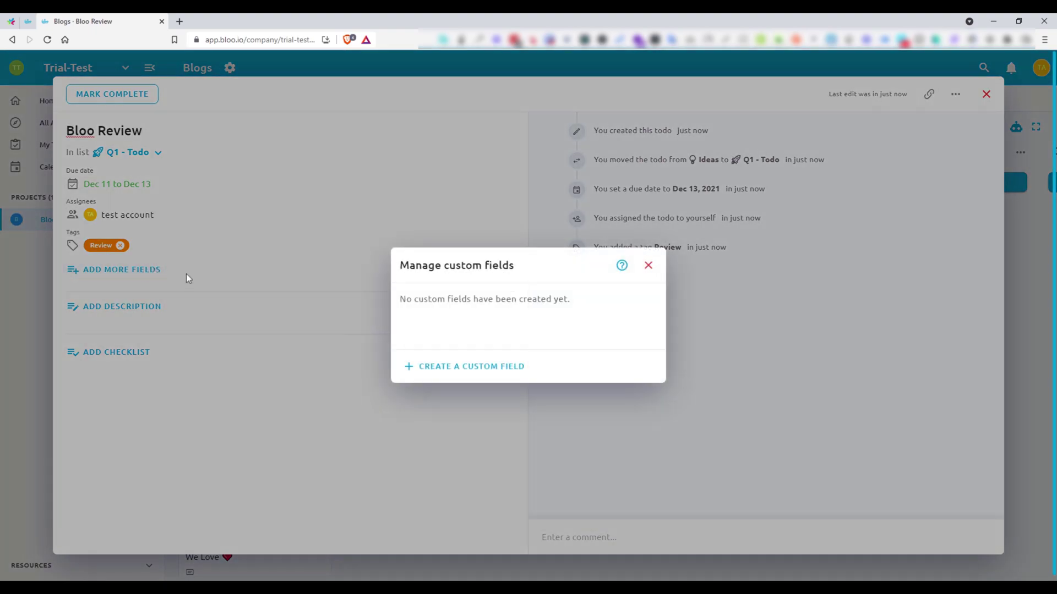
click(467, 368)
click(480, 336)
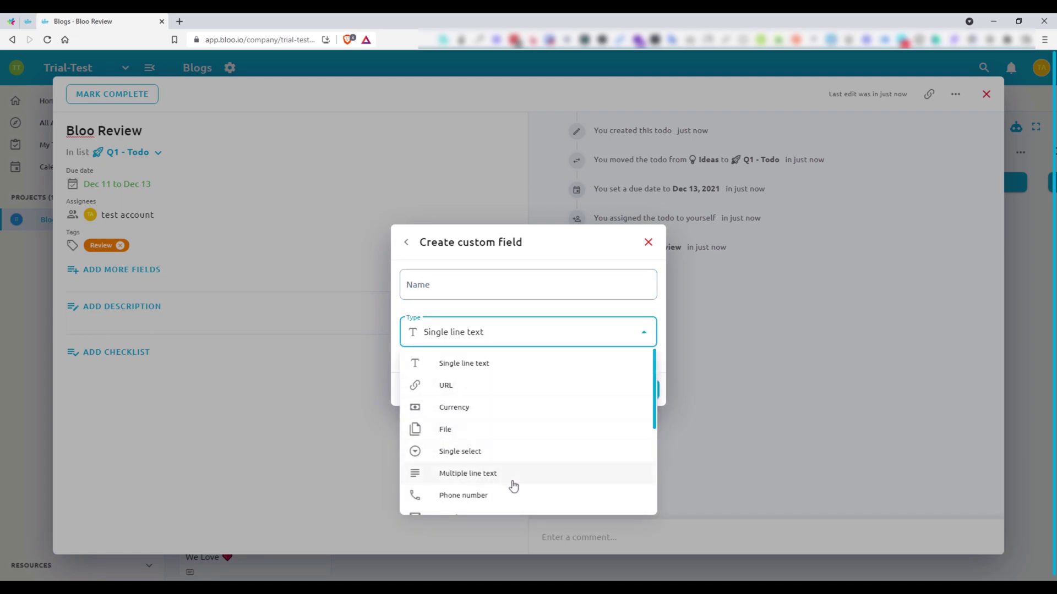
scroll(515, 490, down, 4)
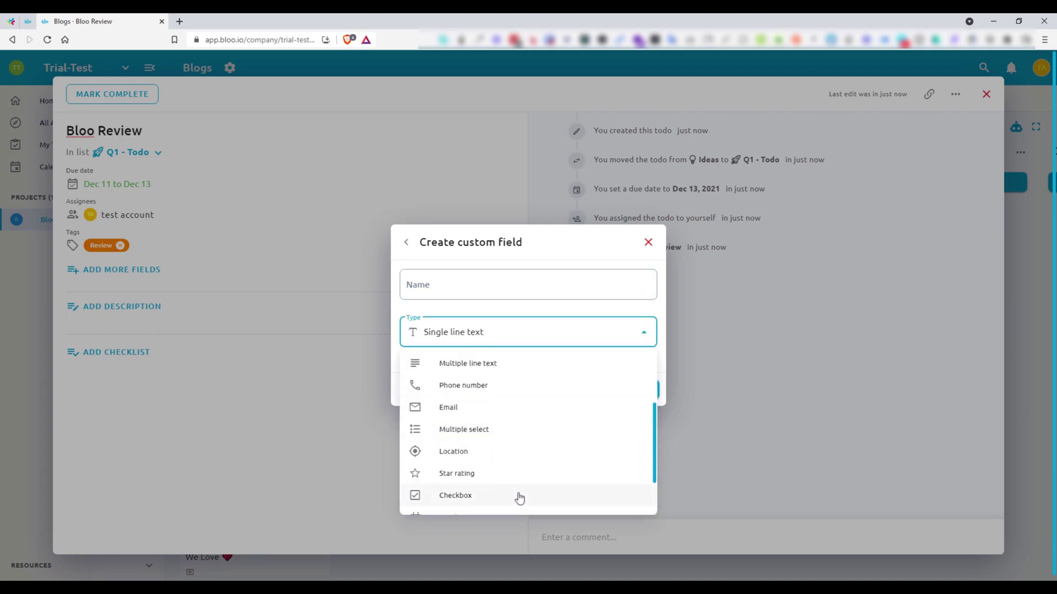
scroll(519, 498, down, 1)
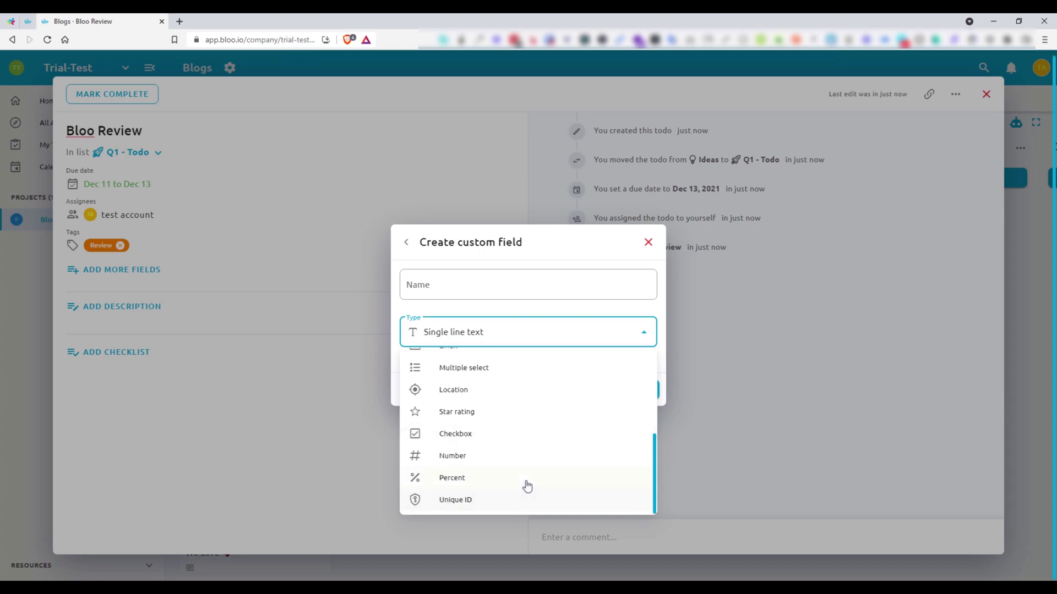
click(648, 242)
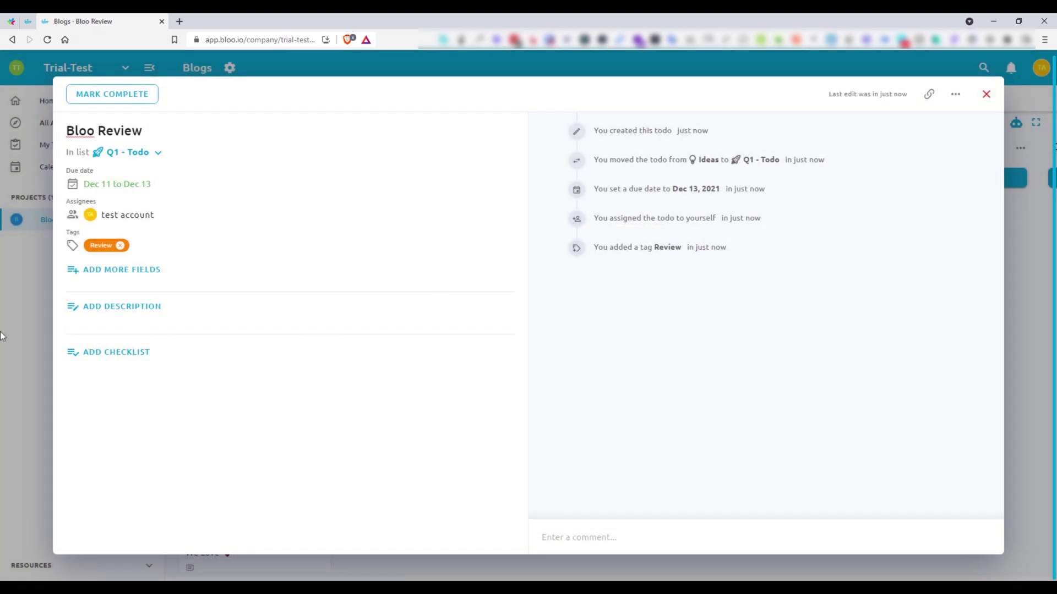
Write the description 'Need To Do It ASAP' with ASAP in bold.
click(137, 306)
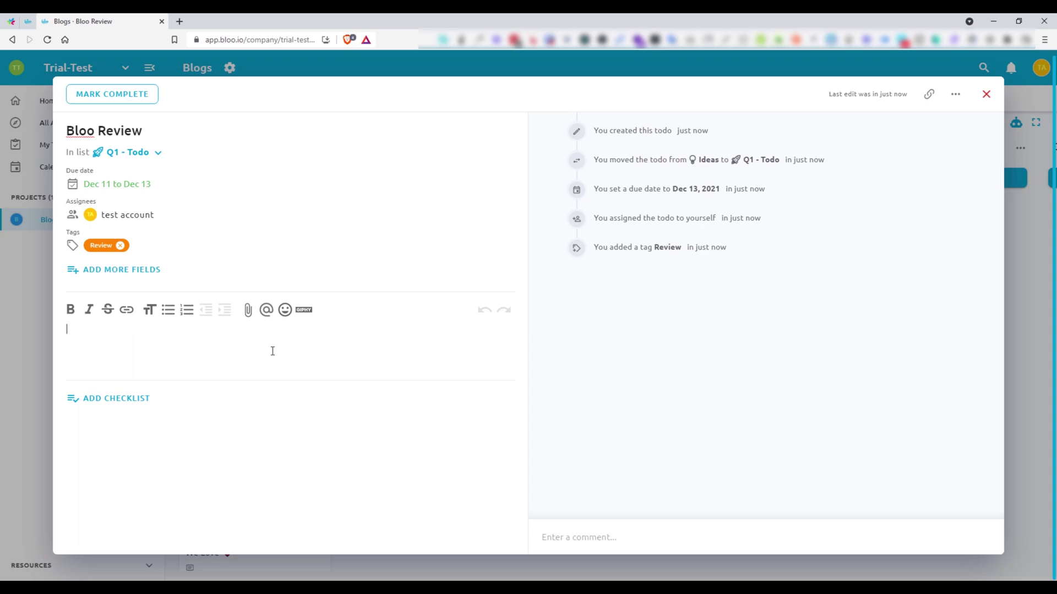
text(Need To Do It ASAP)
double_click(137, 327)
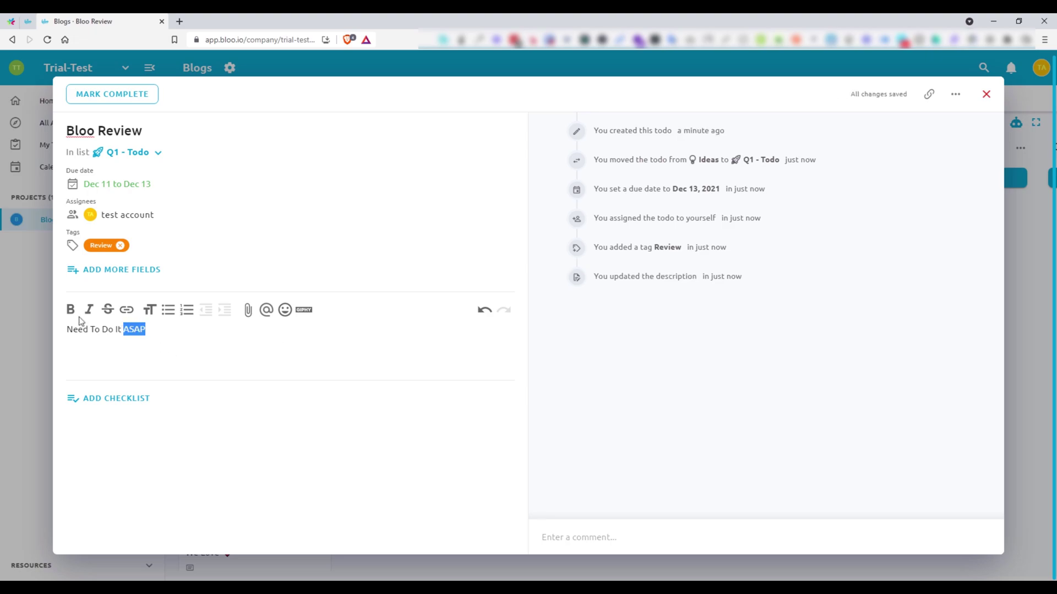
click(71, 309)
click(166, 343)
Insert the 'LIKE, NOW' GIF from a GIPHY search for 'asap'.
click(304, 310)
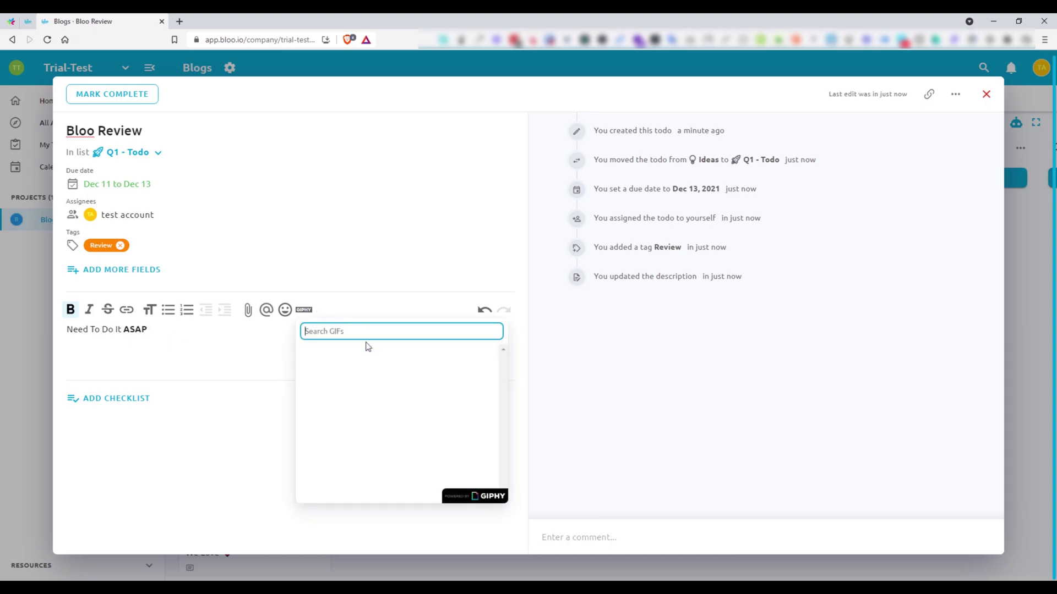
text(asap)
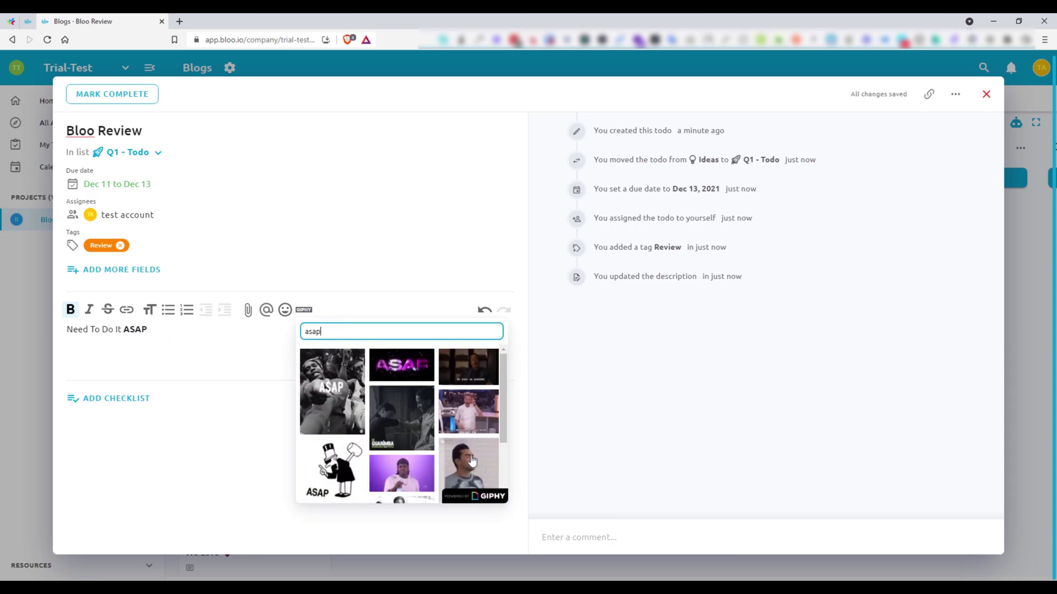
click(468, 462)
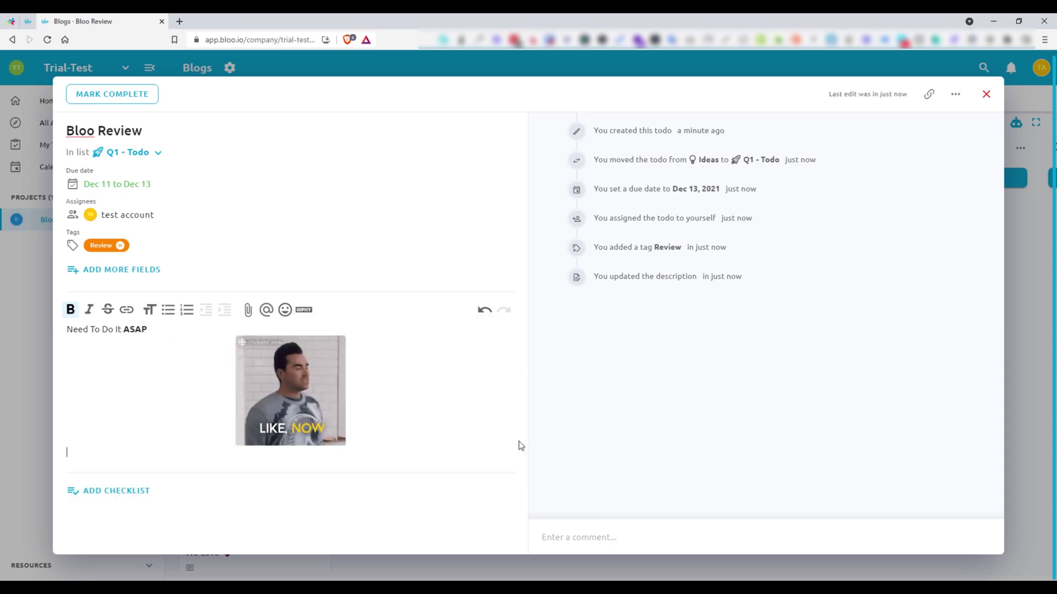
Create the 'workflow' checklist with intro and pricing items.
click(127, 490)
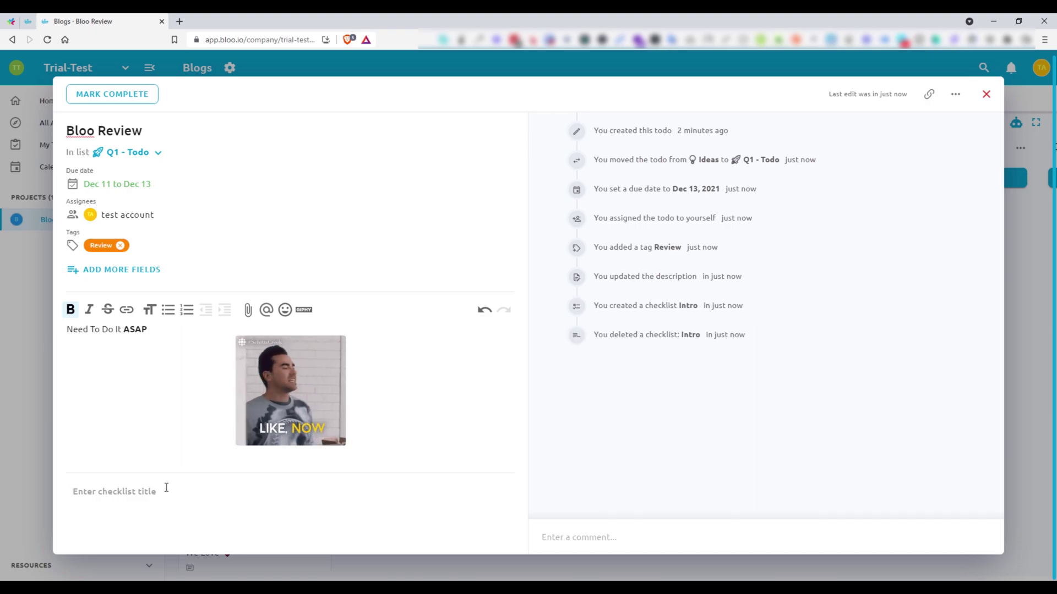
text(workflow)
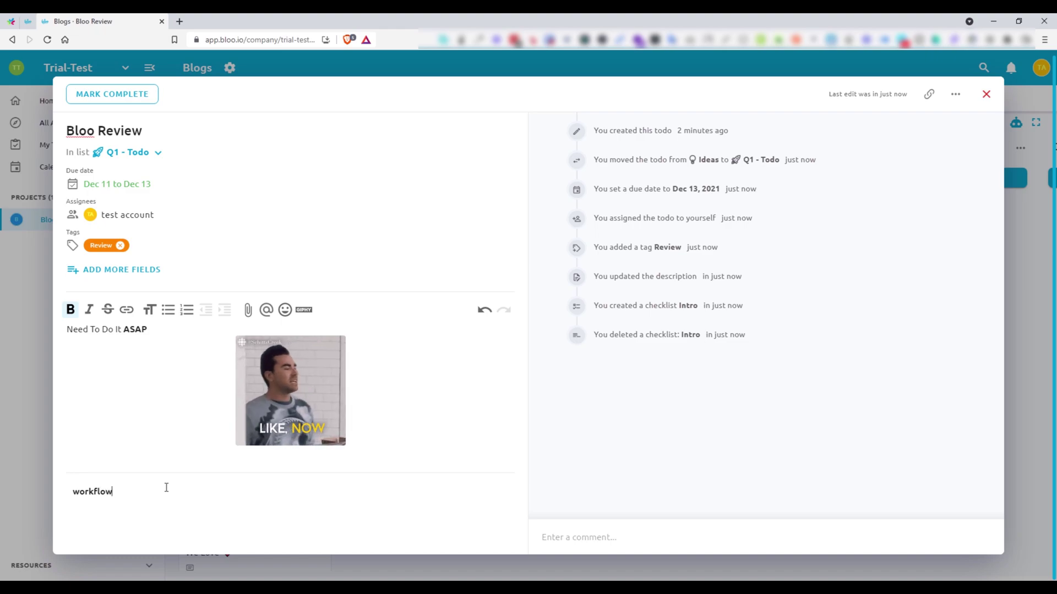
key(Return)
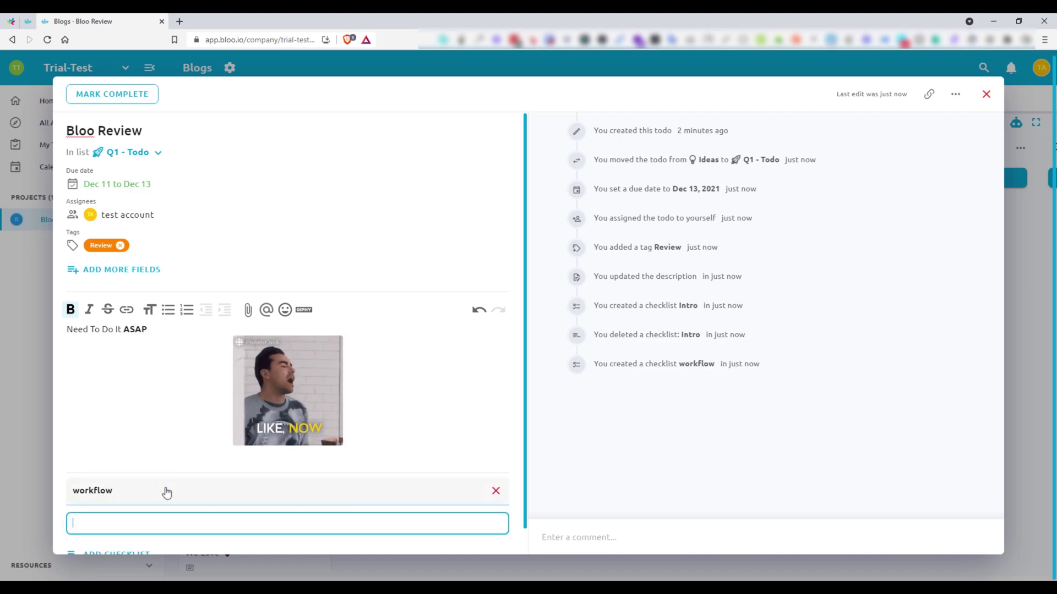
text(intro)
key(Return)
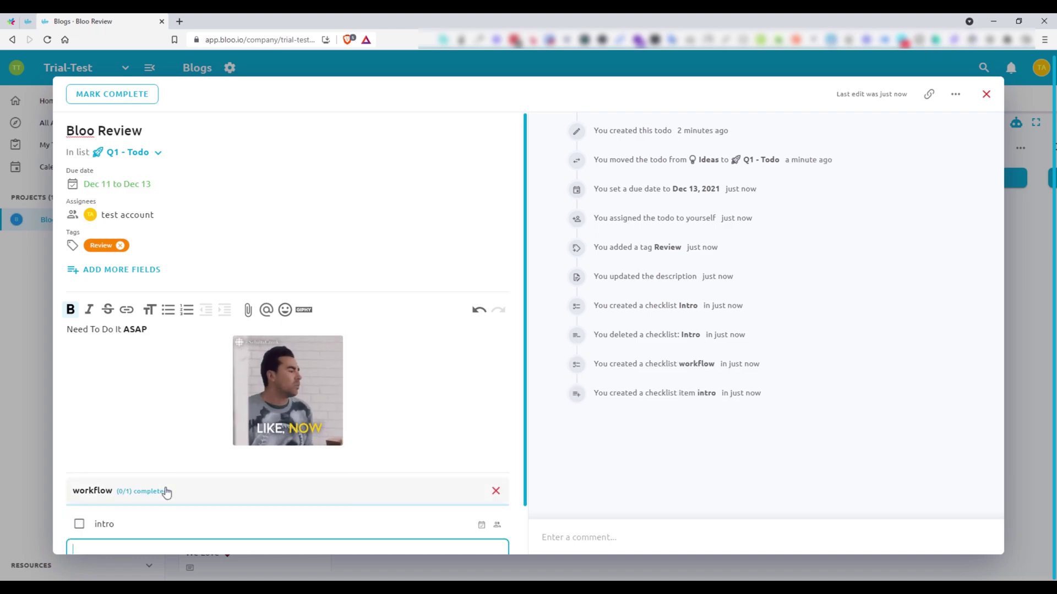
text(pricing)
key(Return)
Add demo, pros-cons and outro items, moving outro above pros-cons.
text(demo)
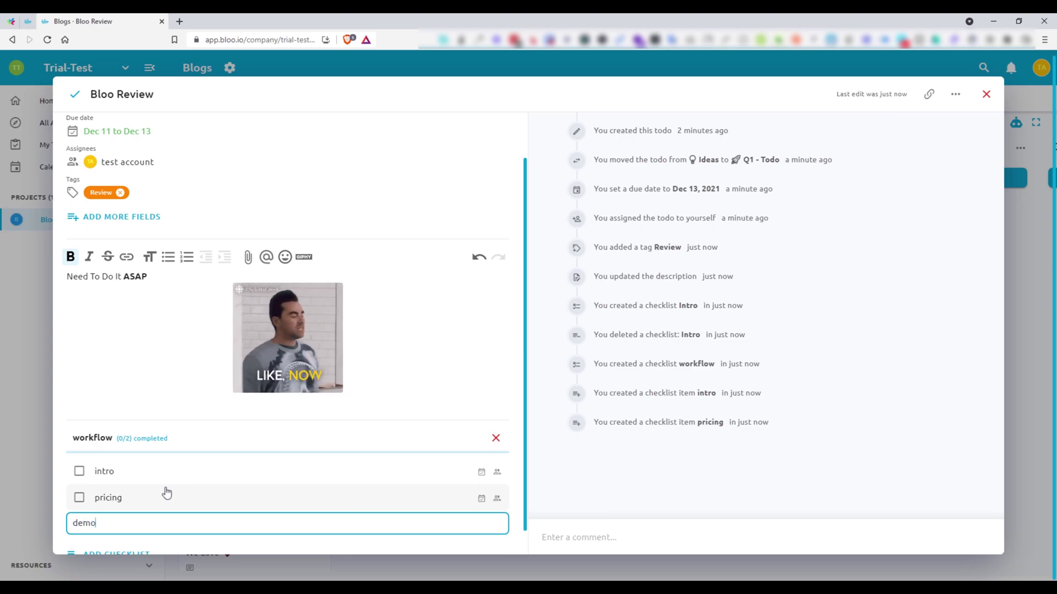
key(Return)
text(pros-cons)
key(Return)
text(outro)
key(Return)
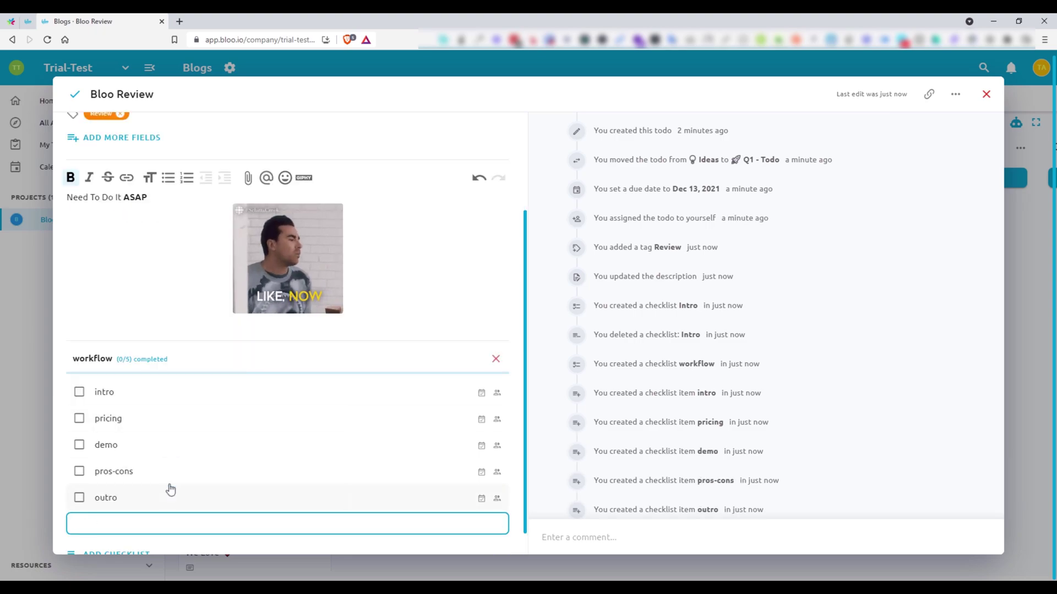
drag(77, 483, 71, 448)
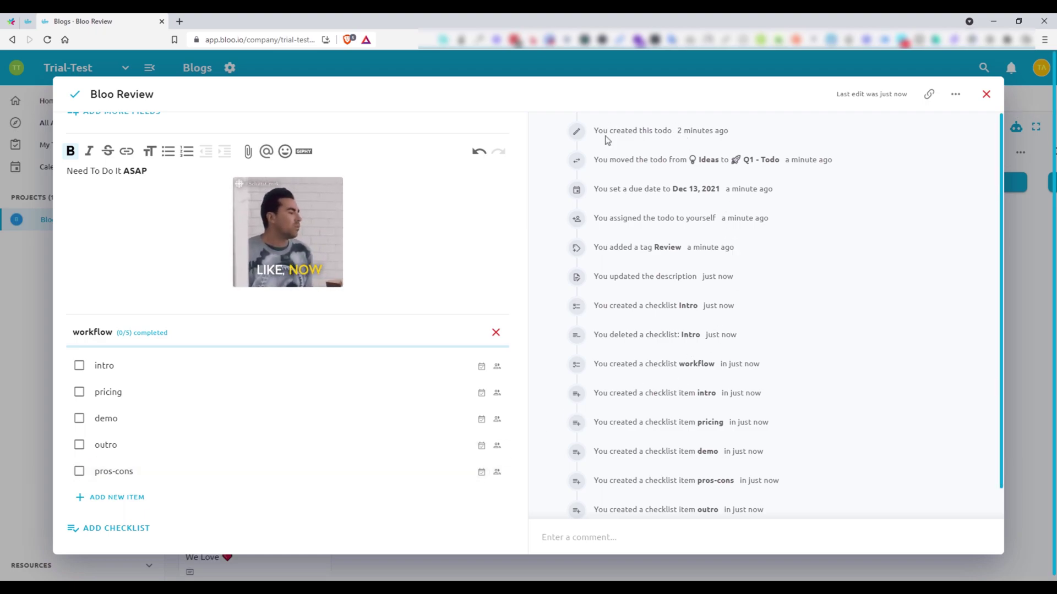
Post the comment 'This is a comment' on Bloo Review.
scroll(717, 395, down, 1)
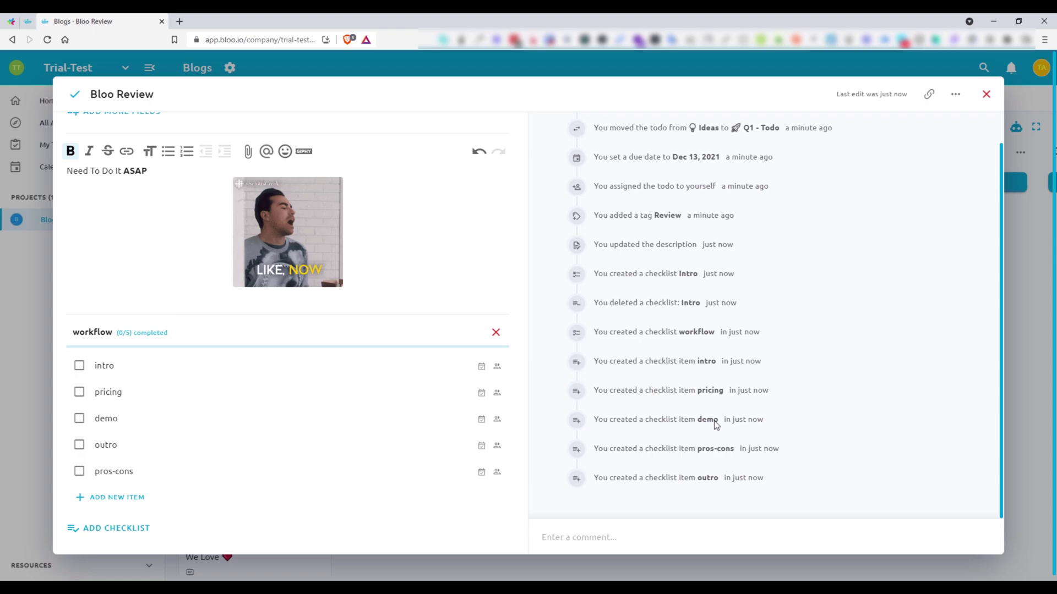
click(617, 542)
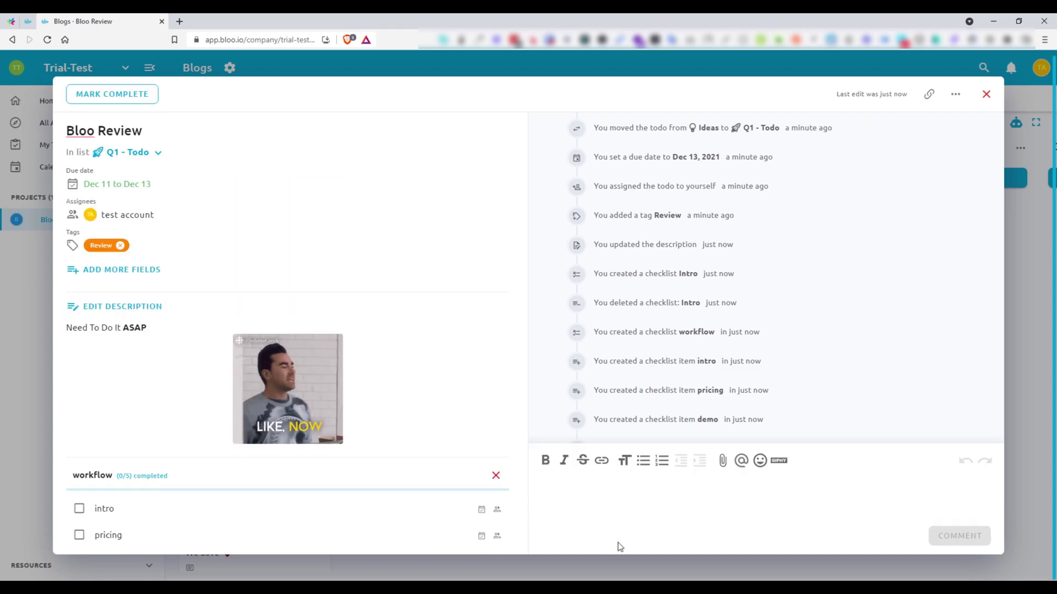
text(This is a comment)
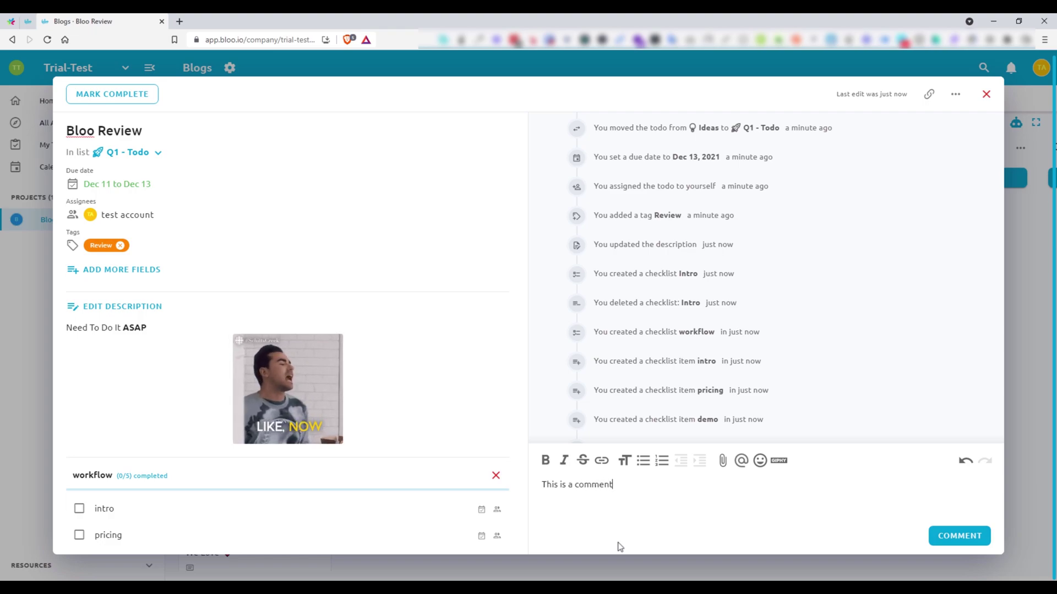
click(959, 536)
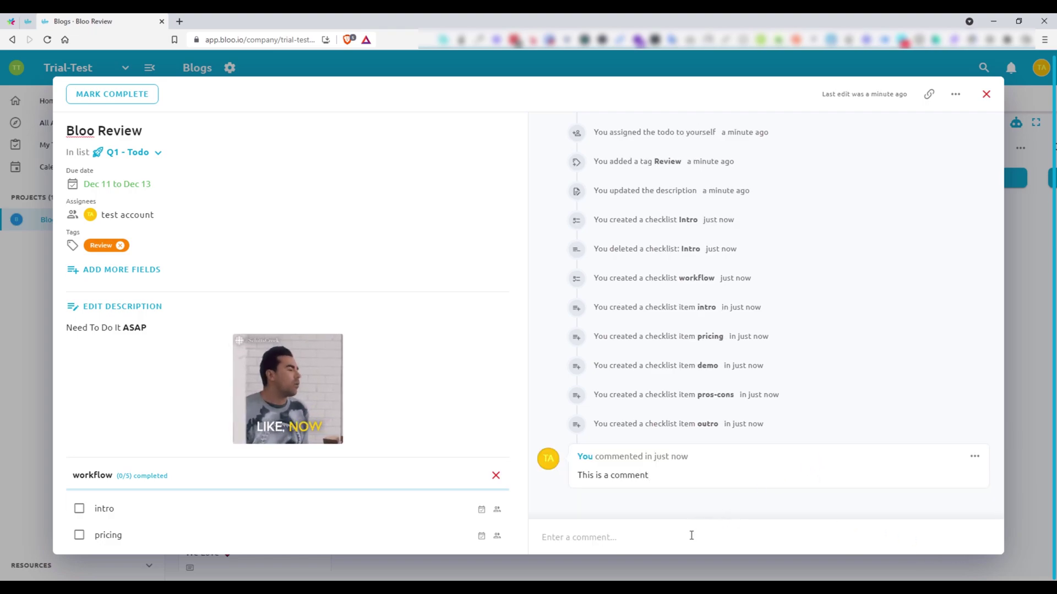
Look over the todo's copy, move and delete options, then close it.
click(691, 540)
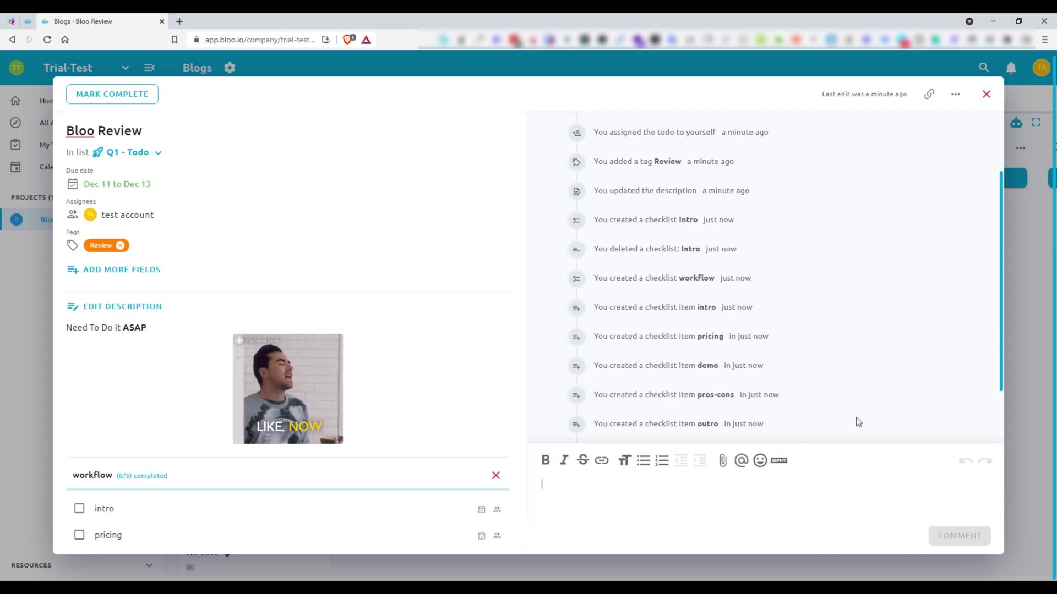
click(953, 98)
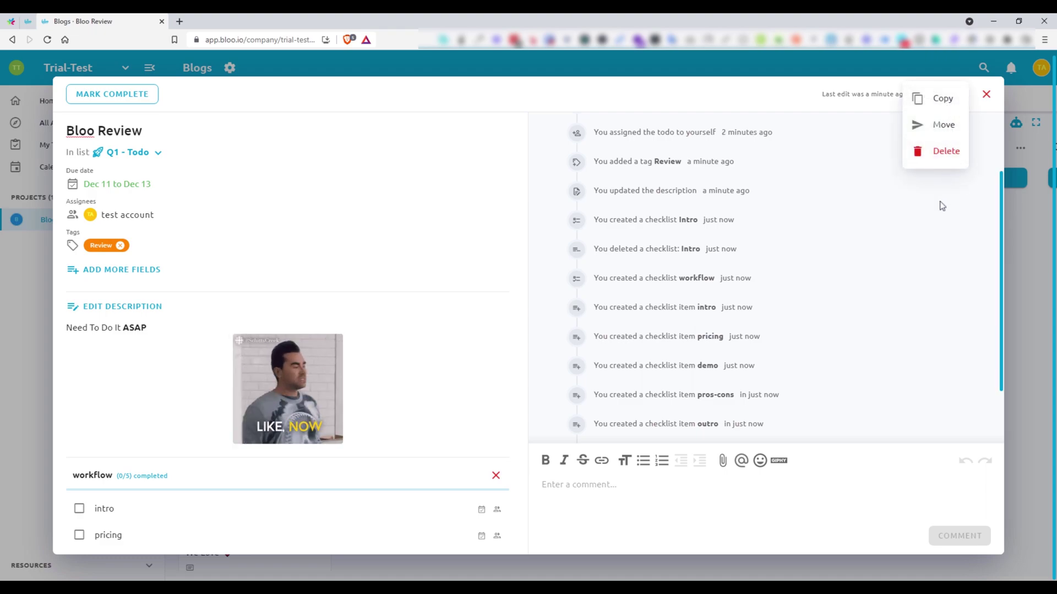
click(986, 94)
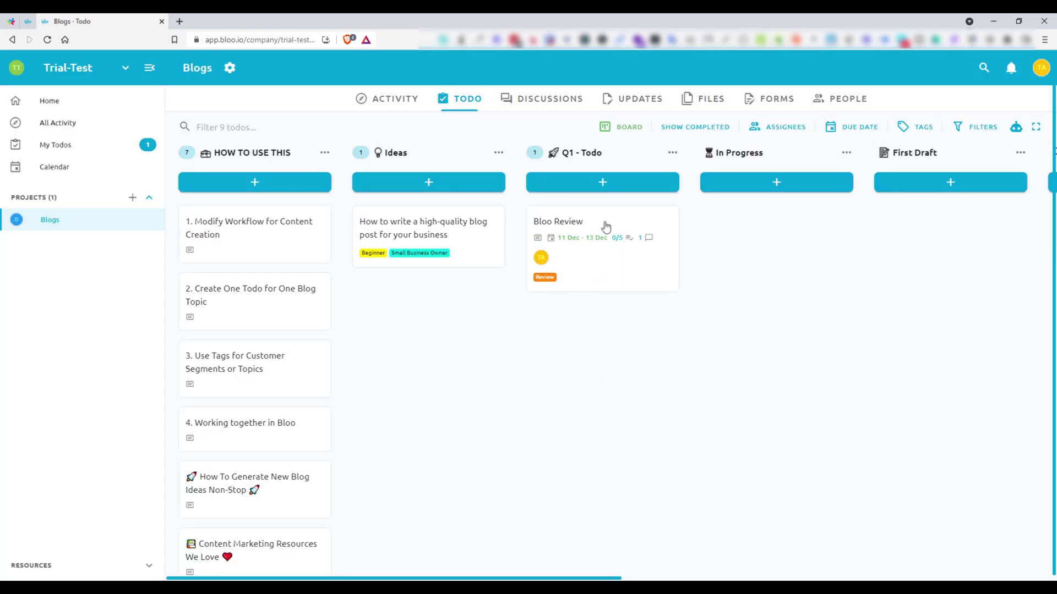
Move Bloo Review back to Ideas and add a Project-2 todo to Q1 - Todo.
drag(605, 225, 453, 212)
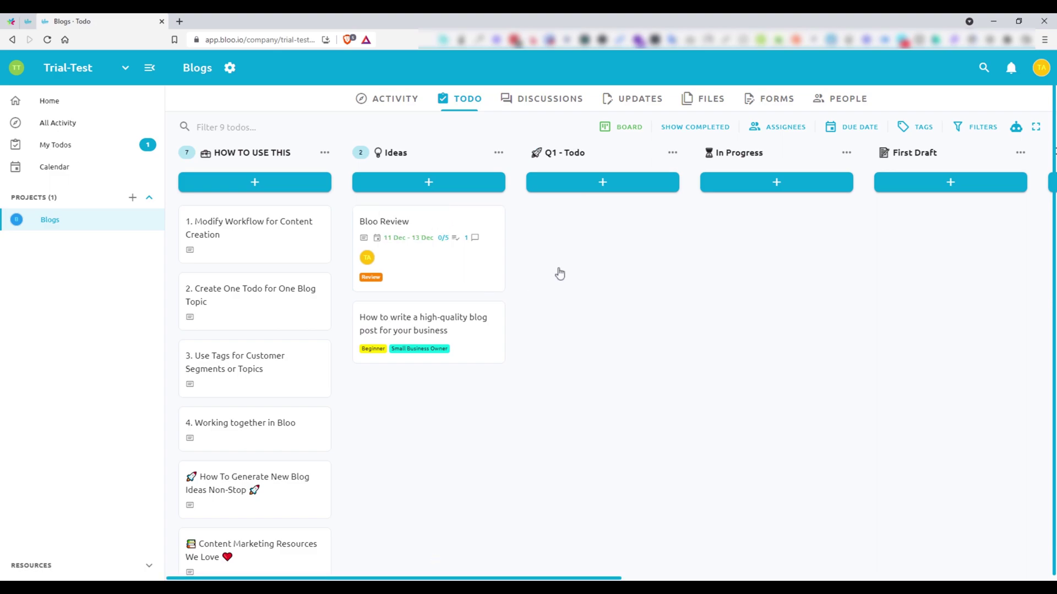
click(595, 187)
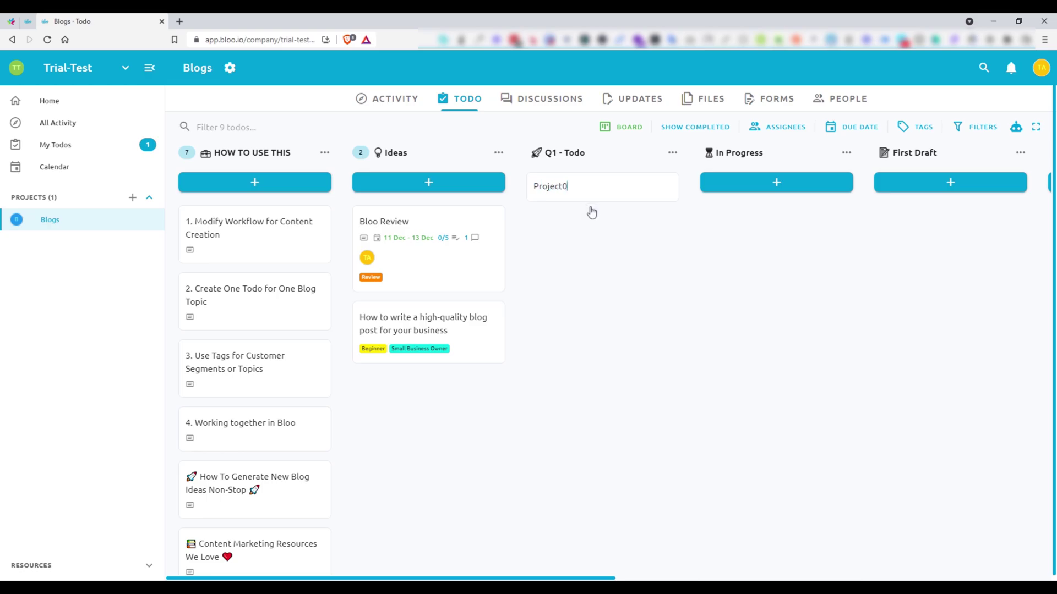
text(Project02)
key(BackSpace)
key(BackSpace)
text(-2)
key(Return)
click(587, 224)
Set Project-2's due date to Dec 12–16.
click(108, 184)
click(105, 285)
click(202, 286)
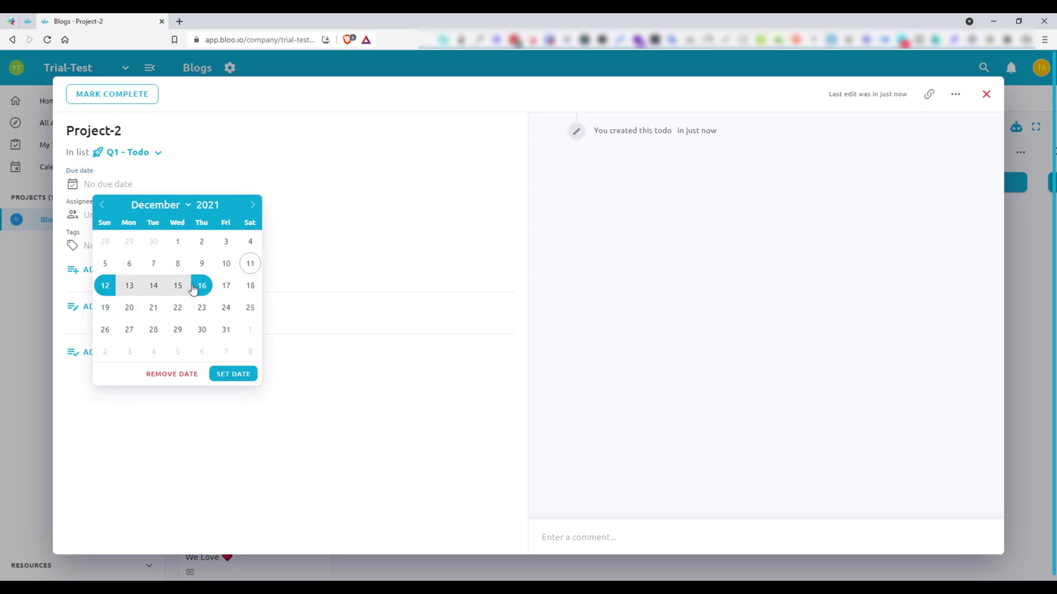
click(233, 374)
Assign Project-2 to yourself, tag it Beginner, and close it.
click(110, 215)
click(127, 251)
click(93, 246)
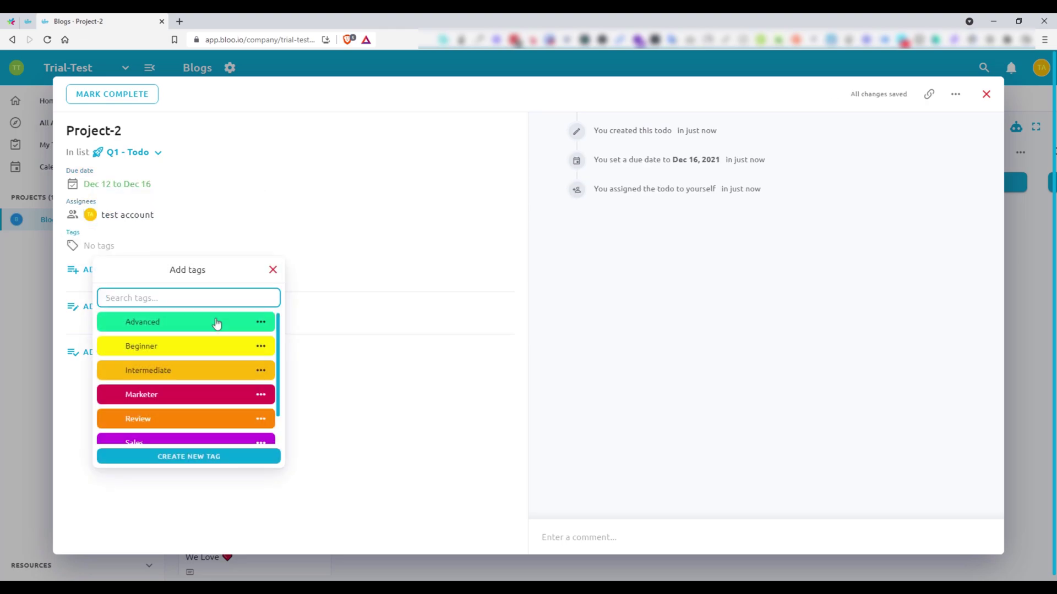
click(138, 345)
click(487, 351)
click(985, 93)
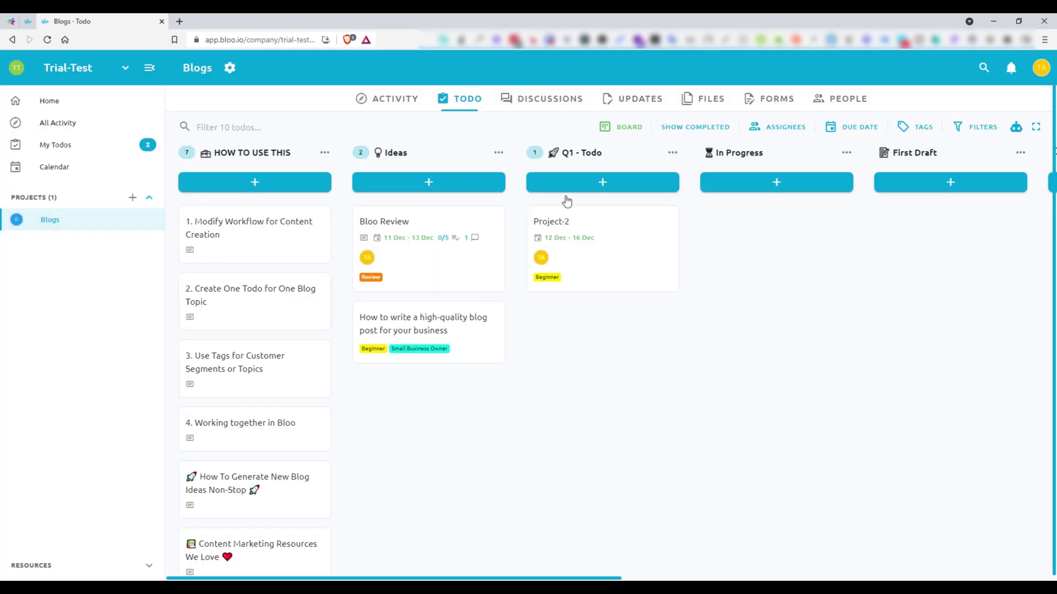
Post a 'Project -2' discussion asking "What's going on?".
click(510, 106)
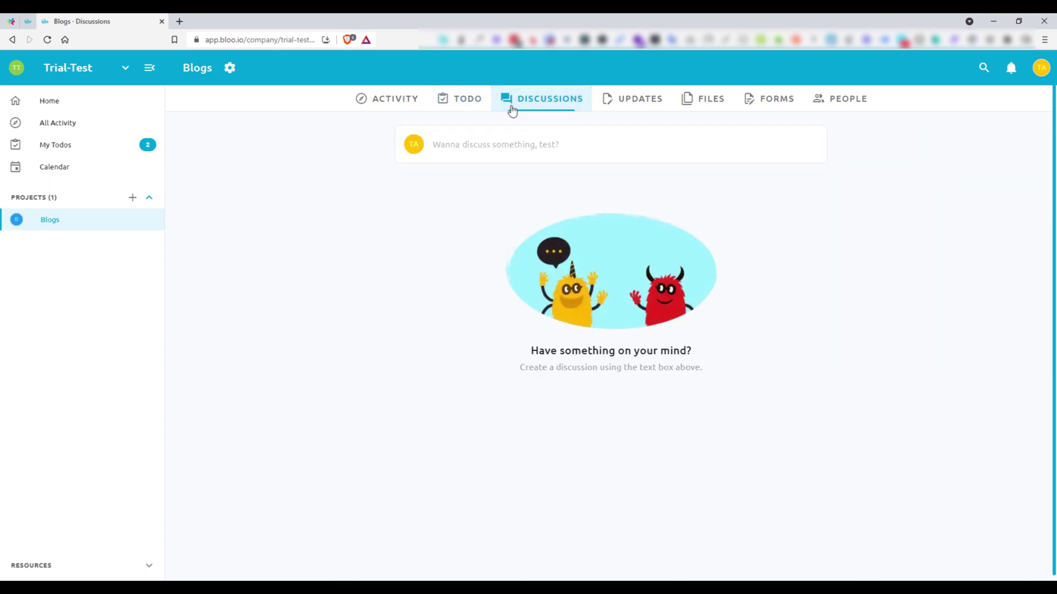
click(528, 147)
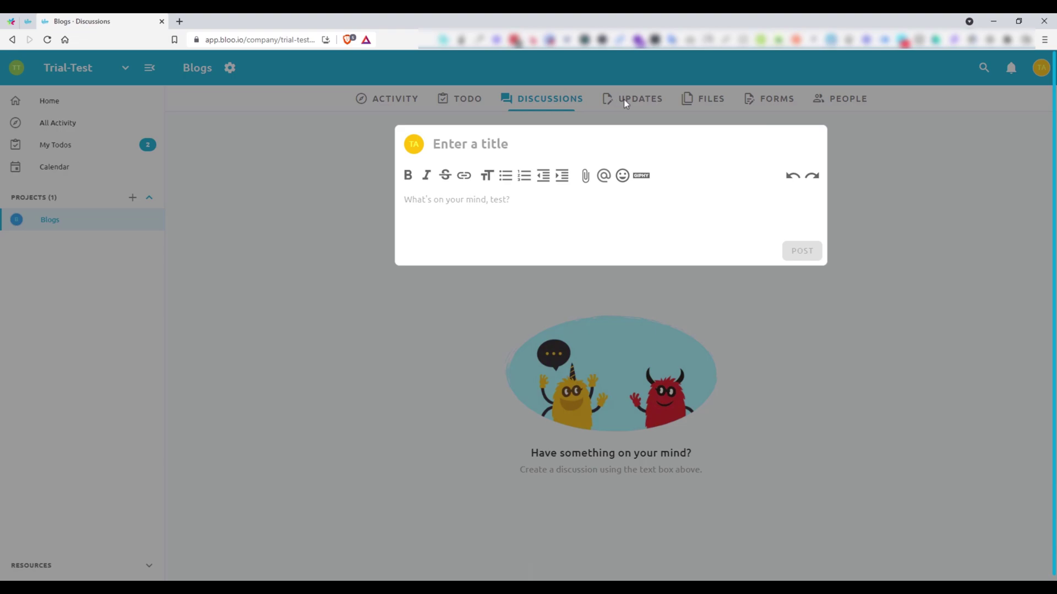
text(Project -2)
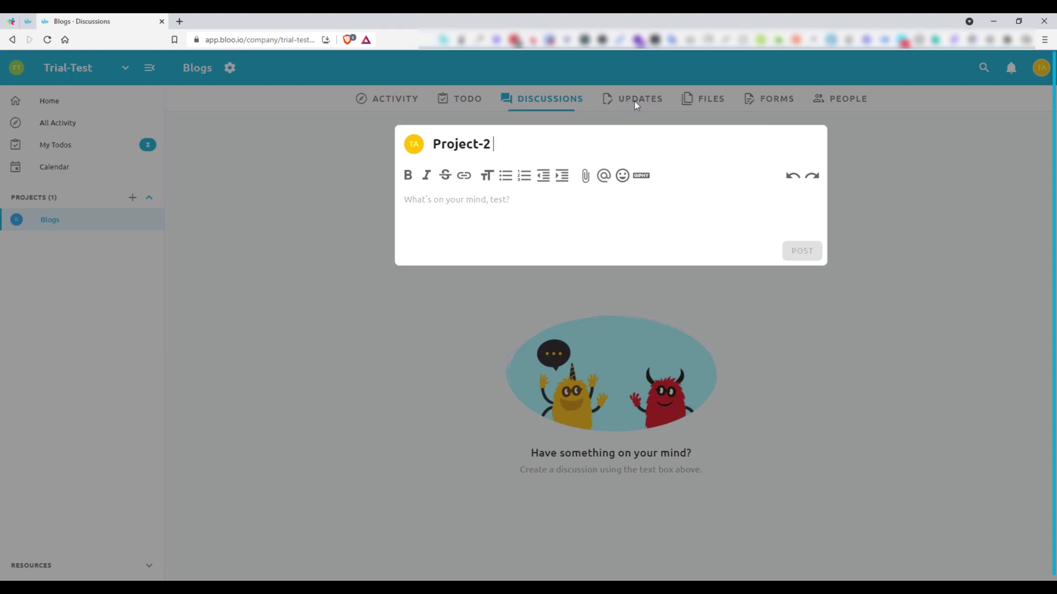
key(Tab)
text(What's going on?)
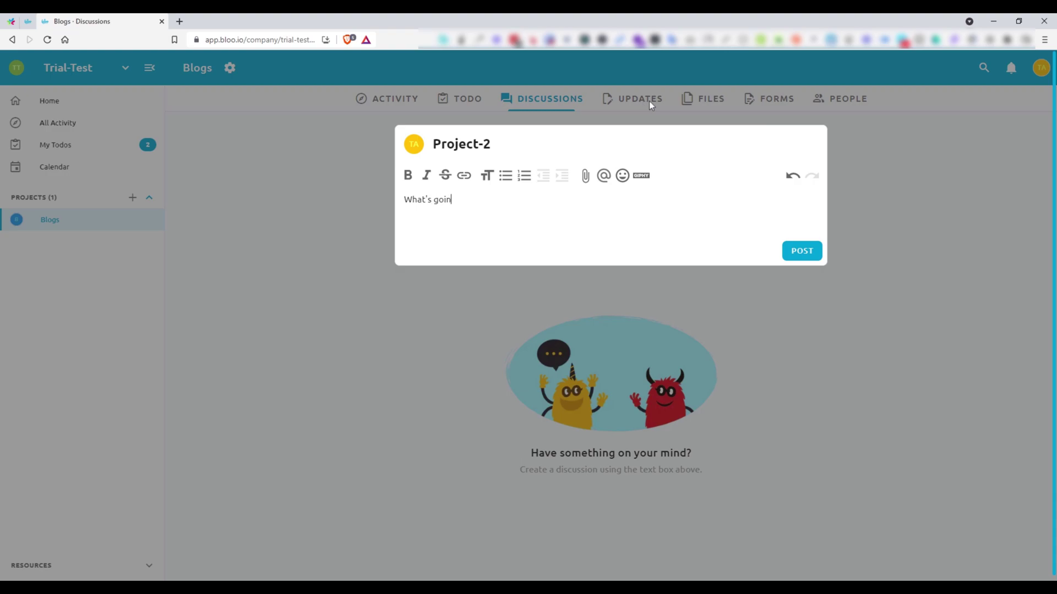
click(810, 253)
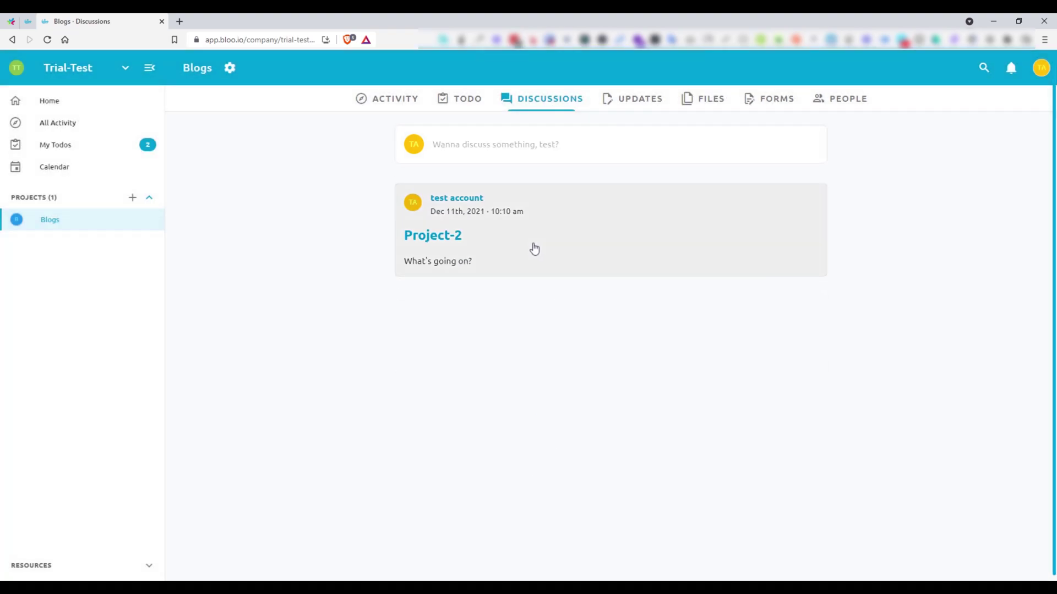
Reply to the discussion with the comment "All's good".
click(557, 253)
click(457, 295)
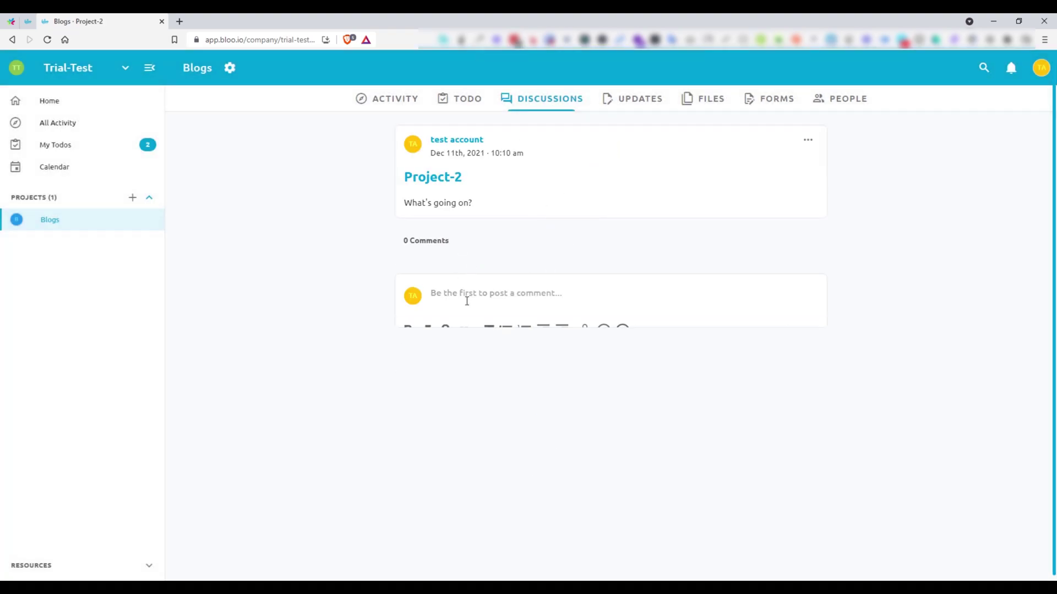
text(All's good)
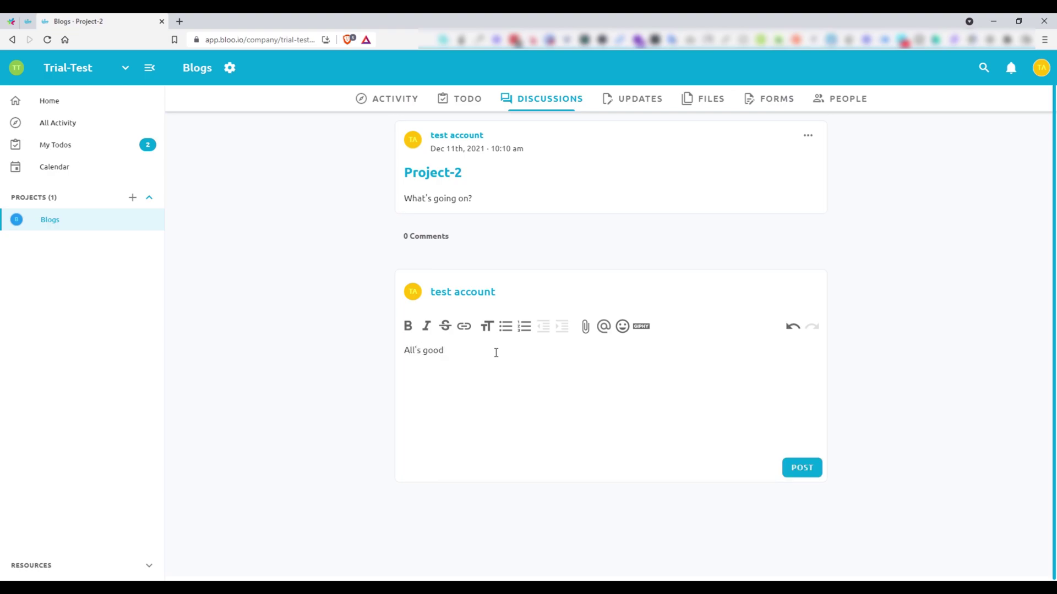
click(803, 478)
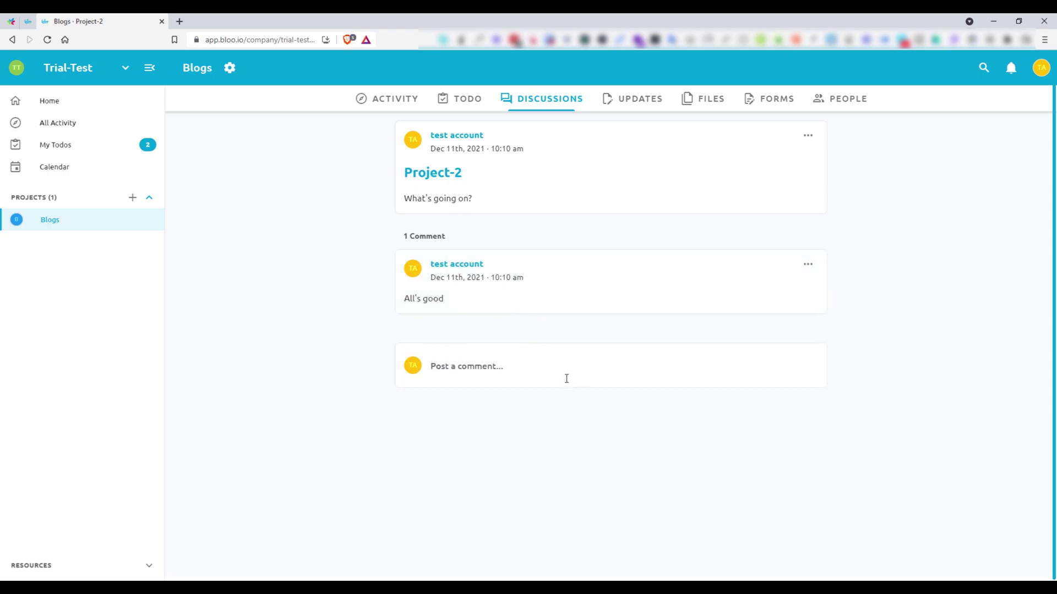
Post an I'm stuck update reading 'Need some help with Bloo Review'.
click(649, 102)
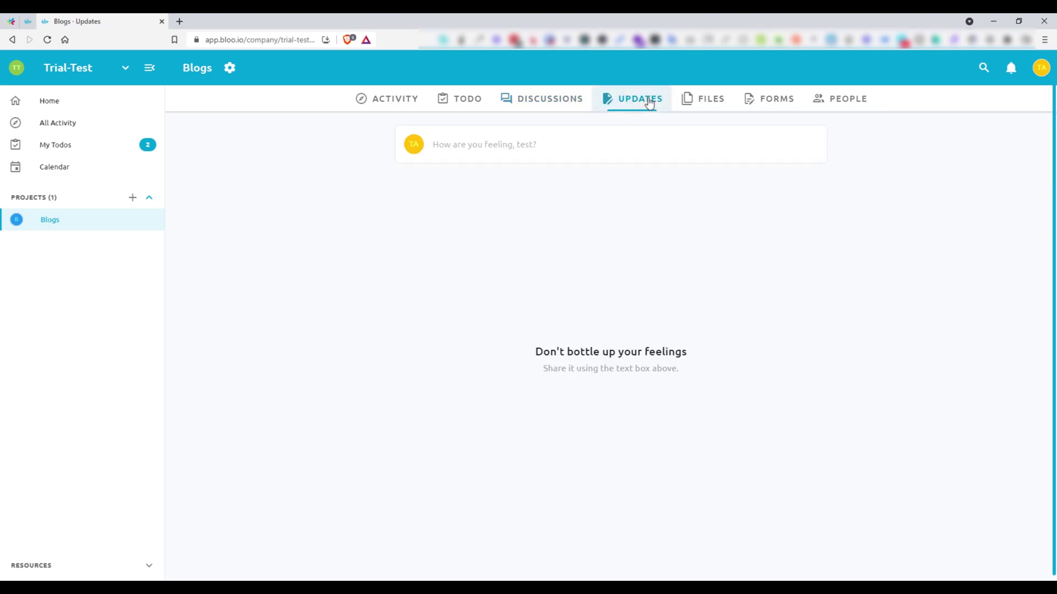
click(594, 153)
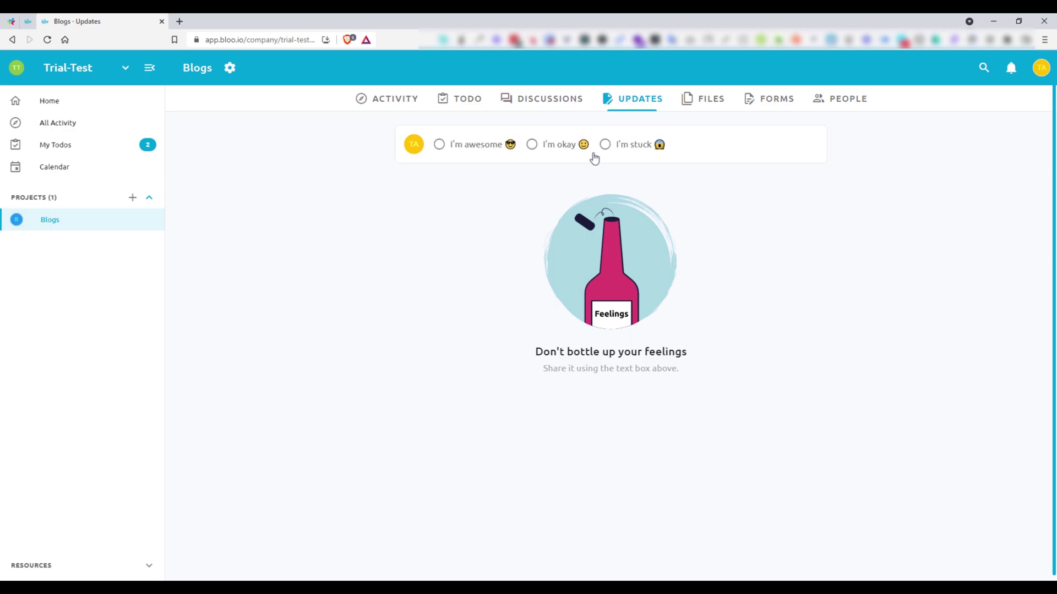
click(610, 147)
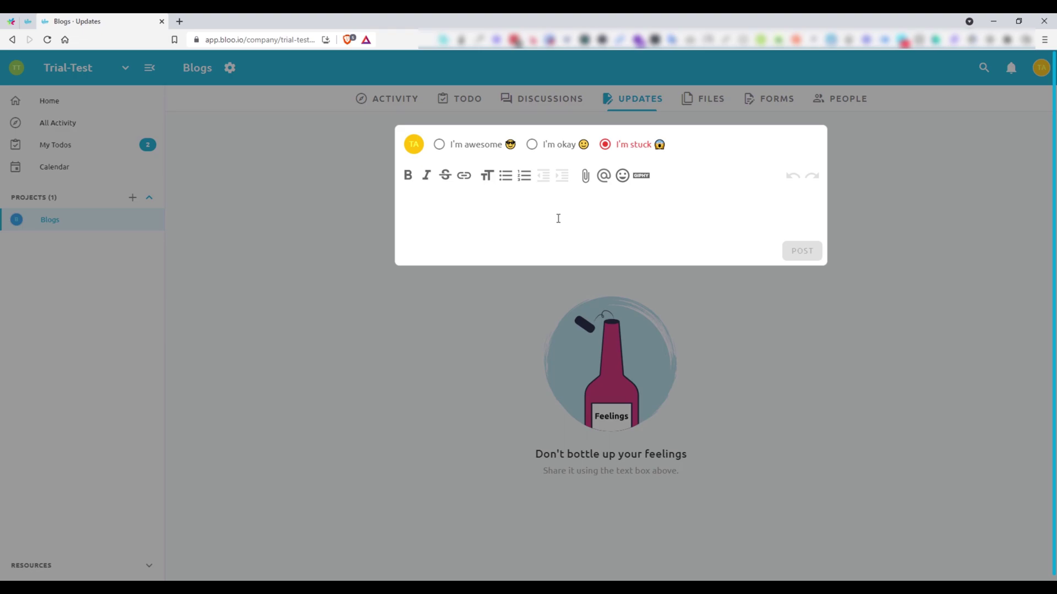
text(Need)
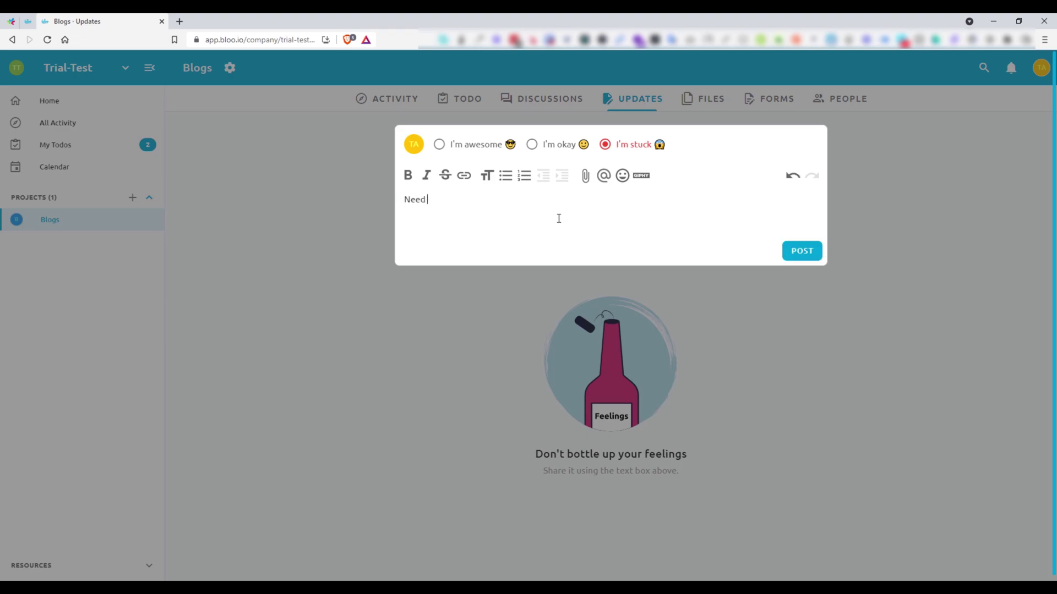
text( som)
text(e help with Bloo Review)
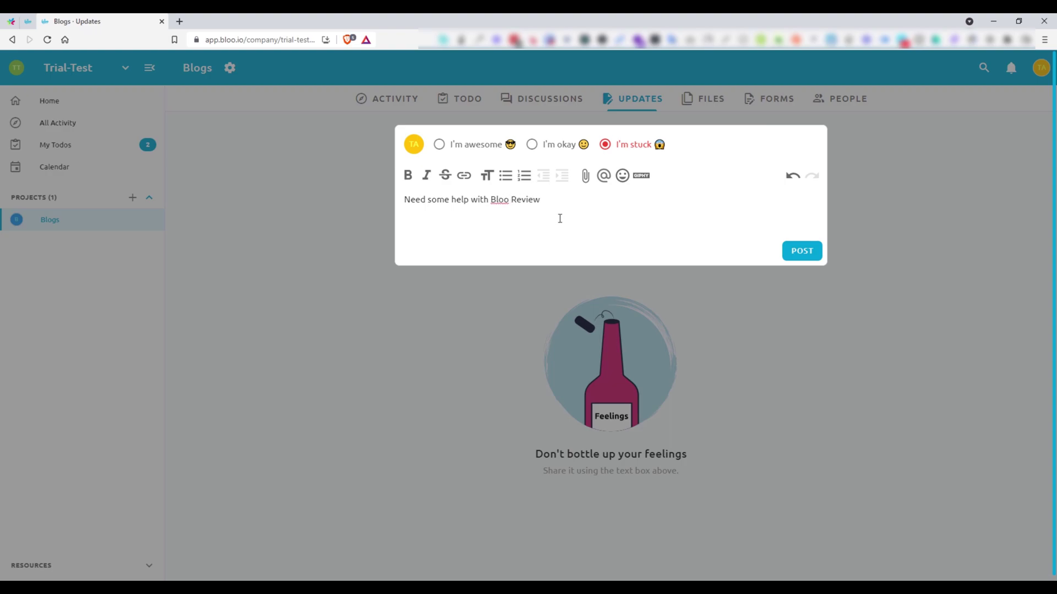
click(782, 251)
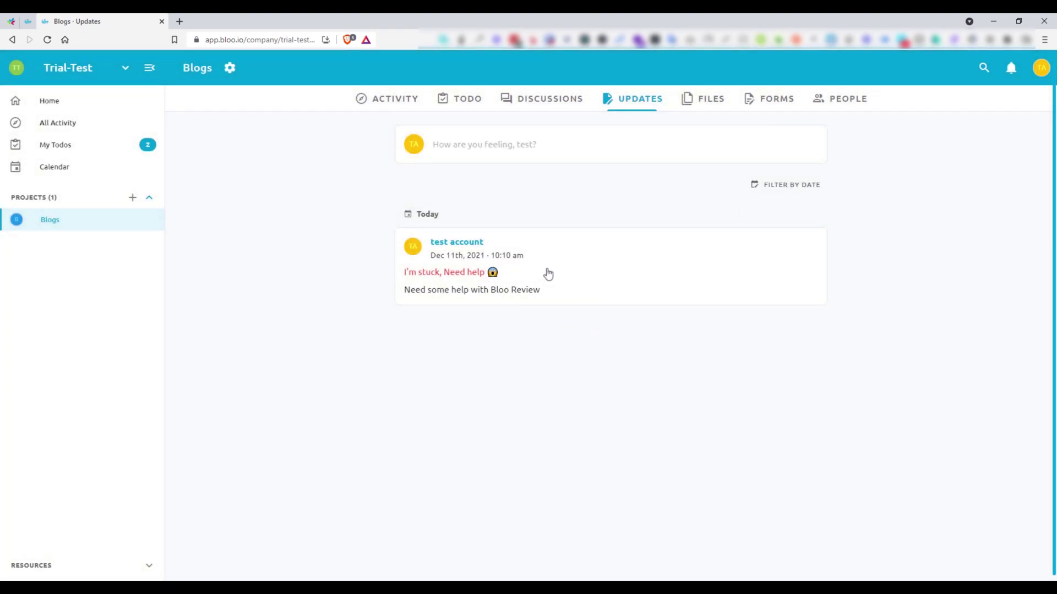
Comment '?' on the posted update, then go to the project's Files section.
click(562, 285)
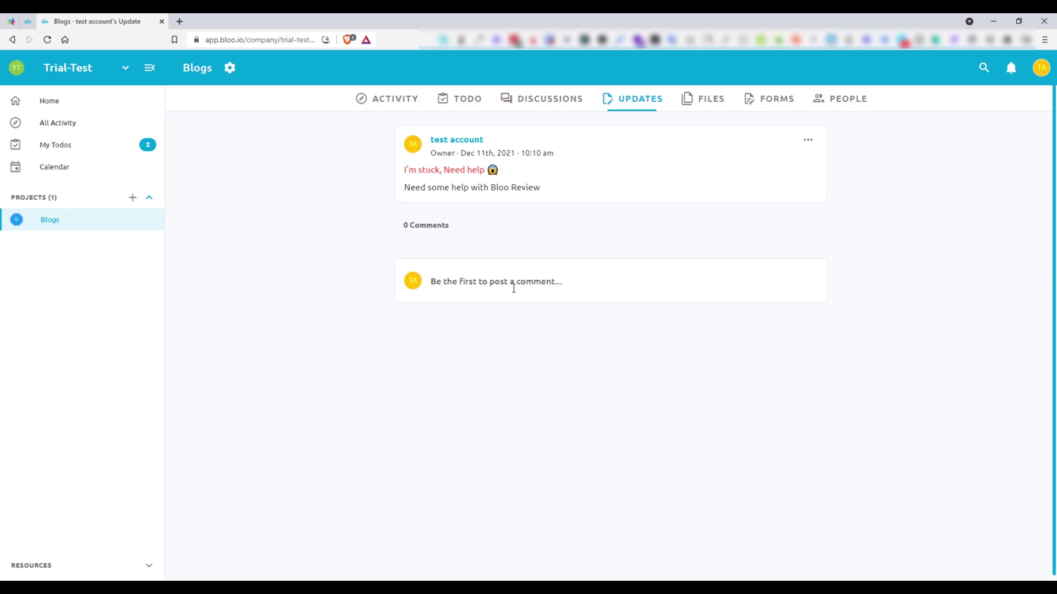
click(513, 288)
text(?)
key(Return)
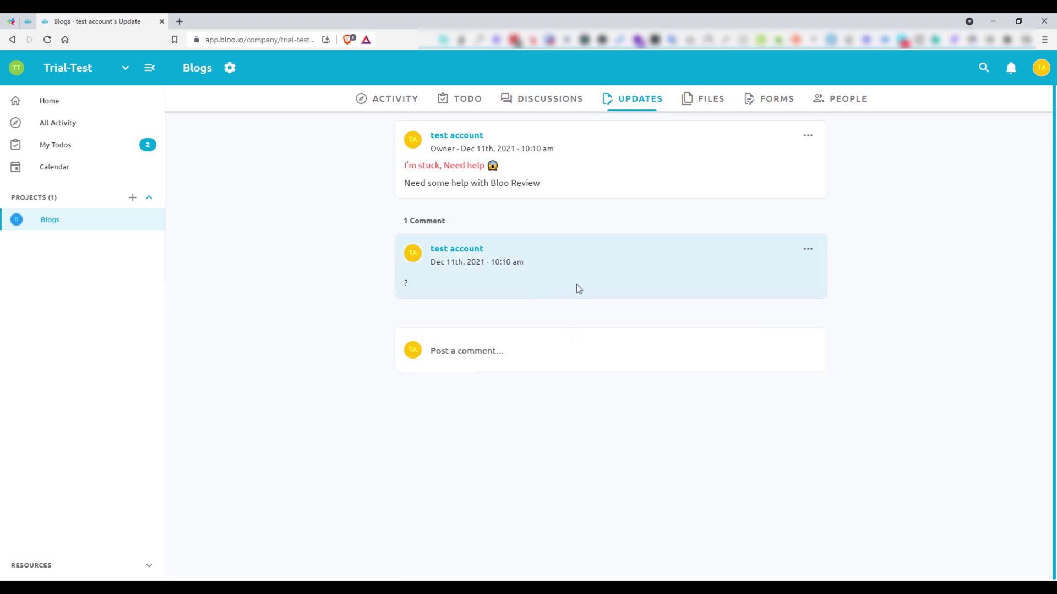
click(594, 204)
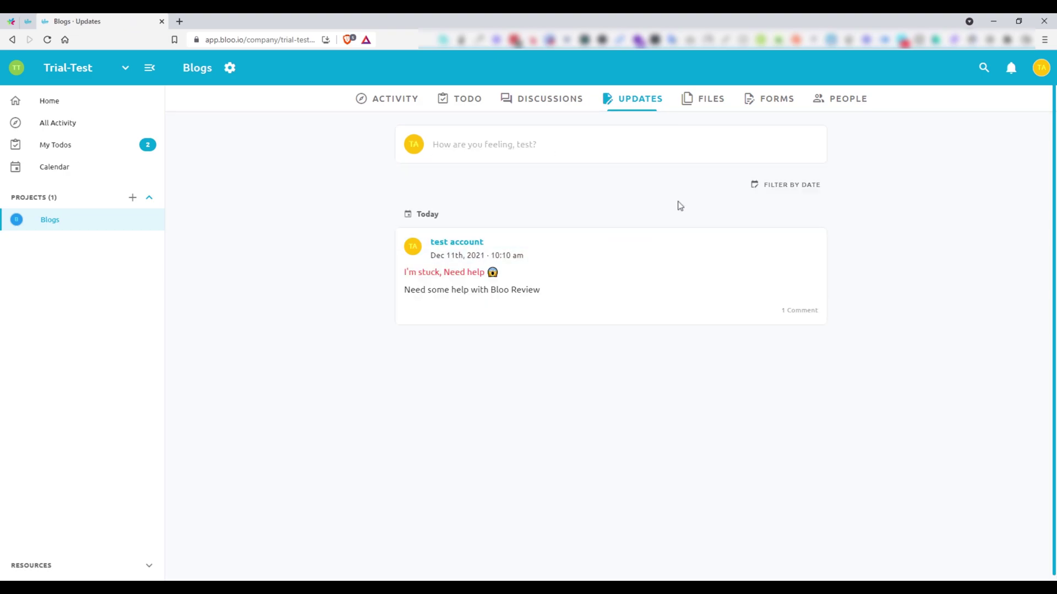
click(712, 110)
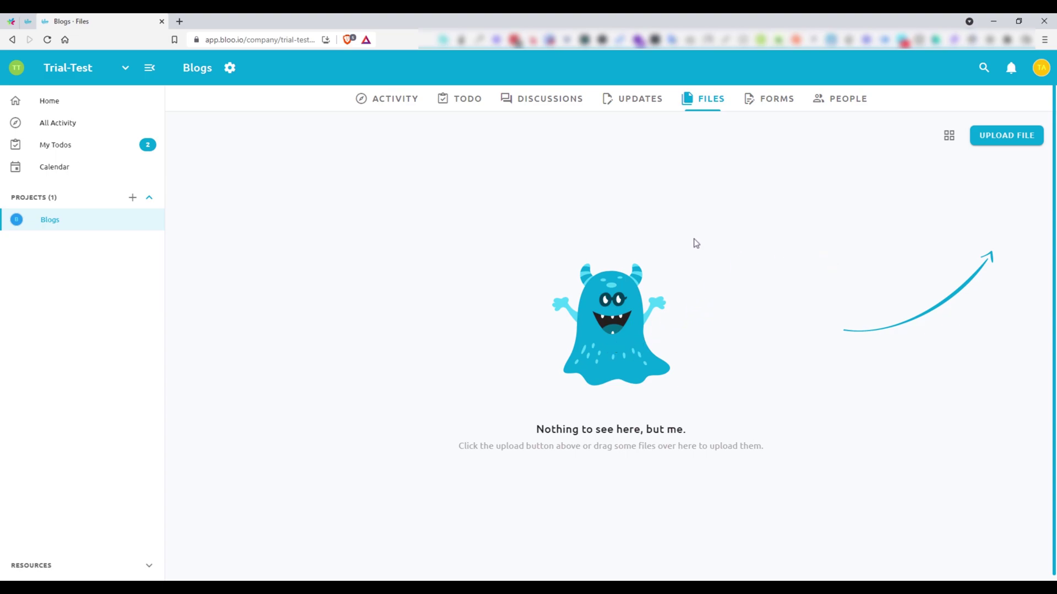
Open the Blogs project's Forms section.
click(770, 101)
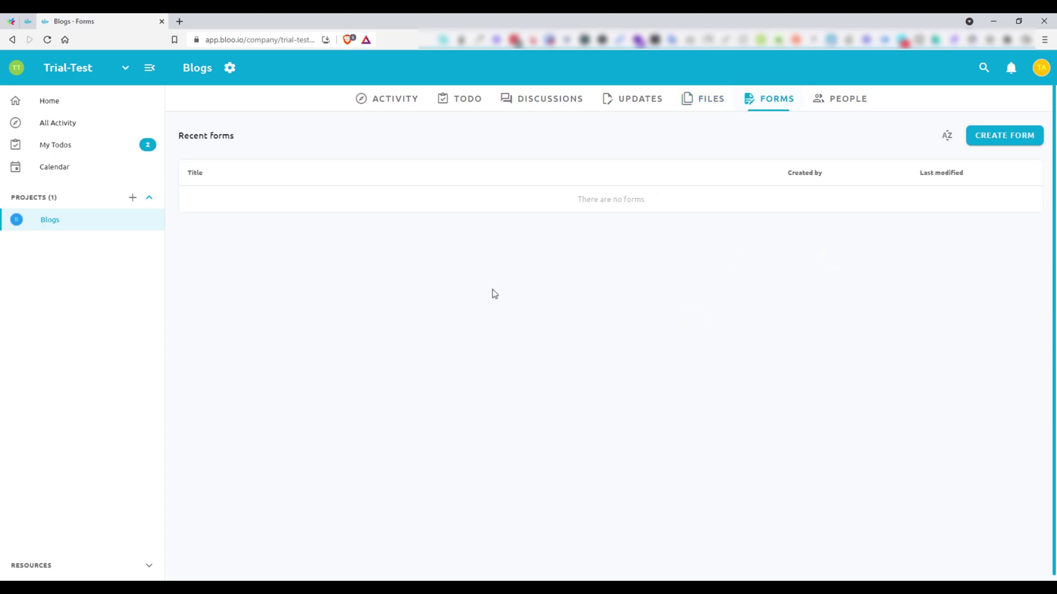
Create a new form titled 'Project Details' with description 'Add the details below'.
click(999, 145)
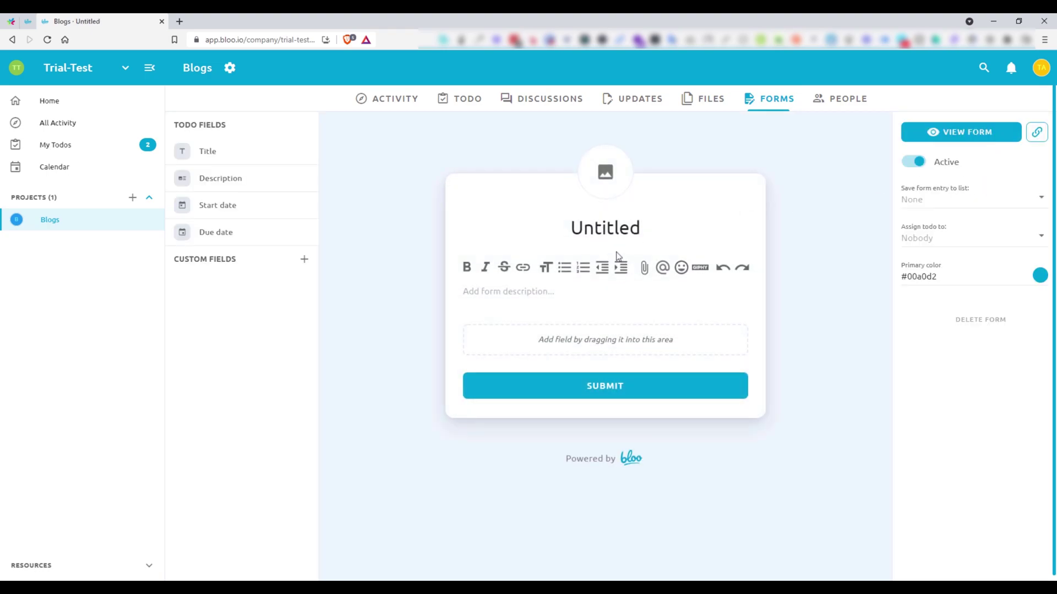
double_click(607, 229)
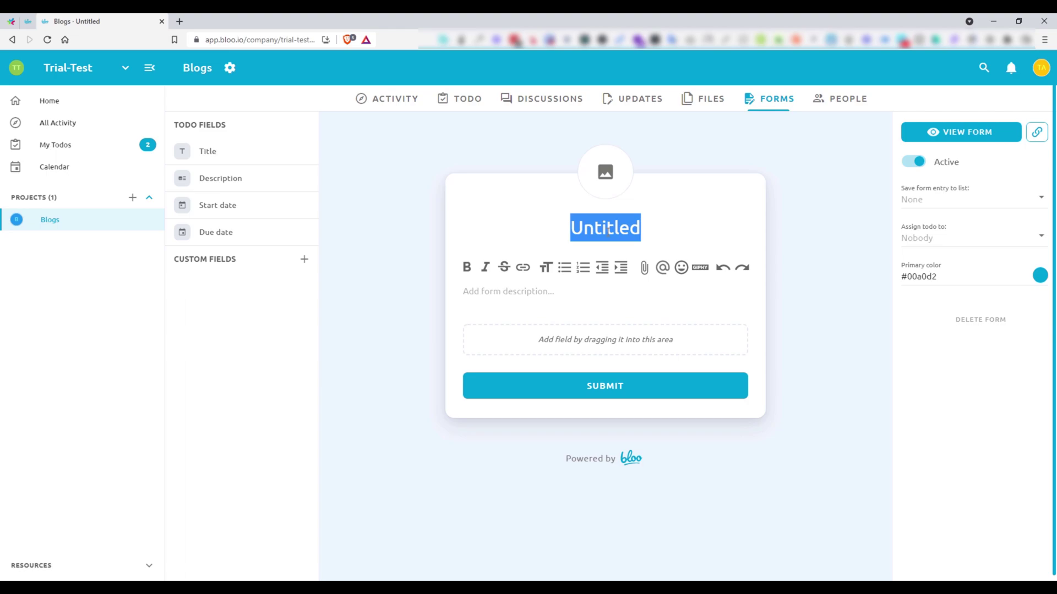
text(Project)
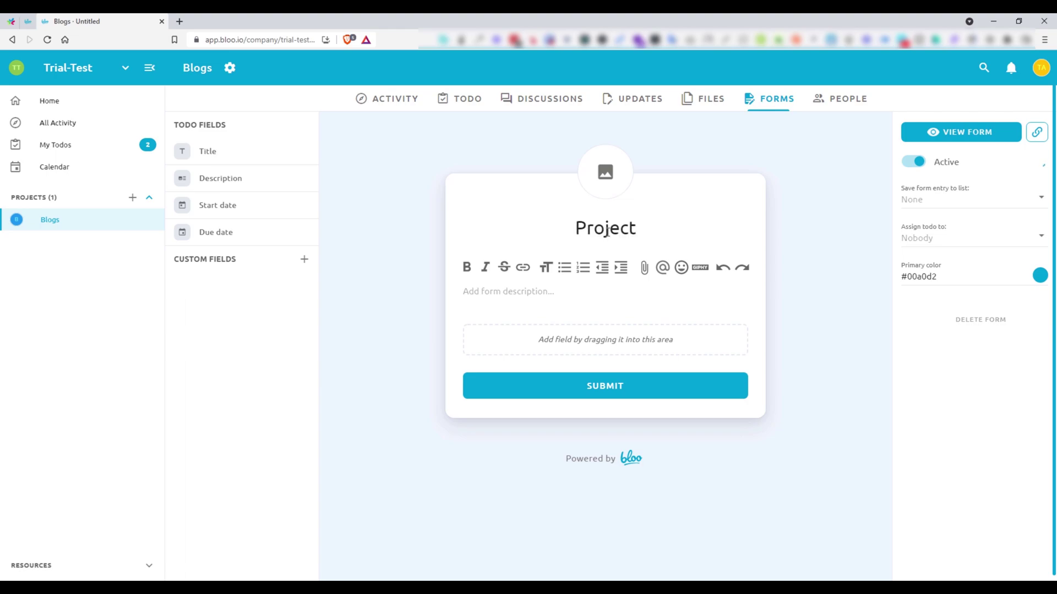
text( Details)
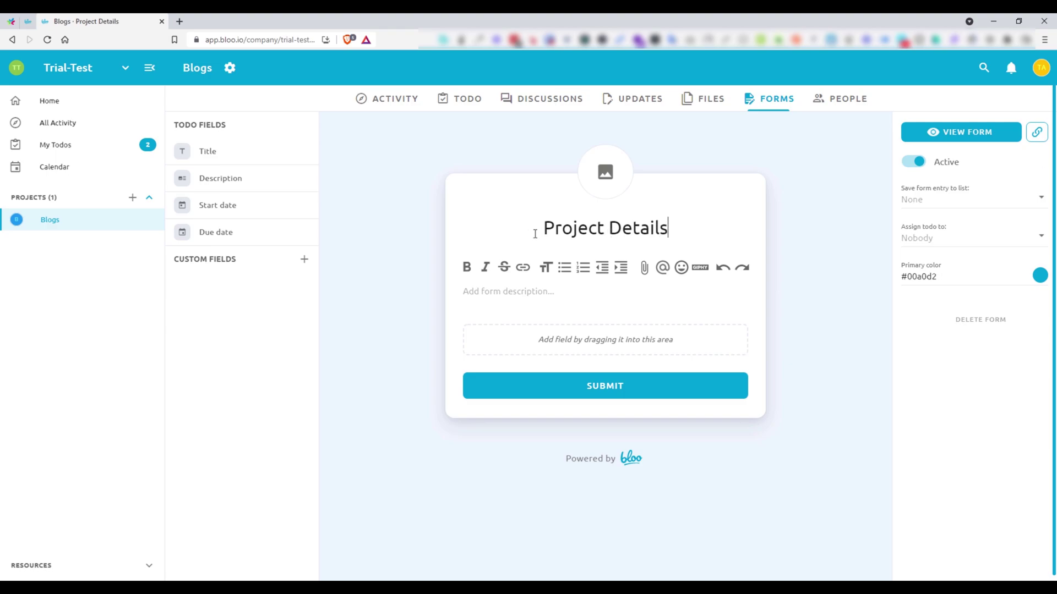
click(524, 298)
text(Add the details)
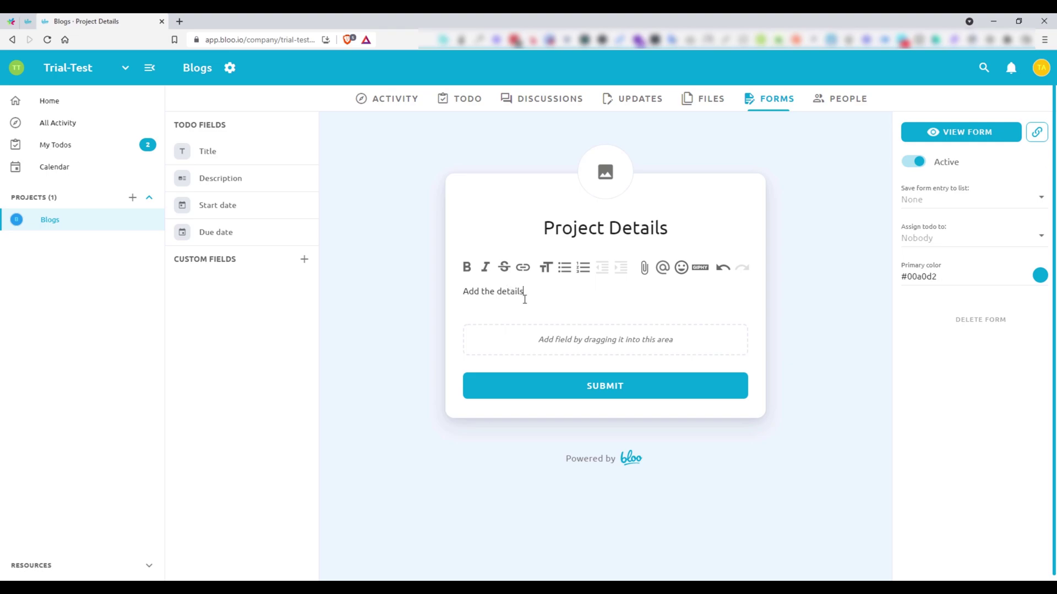
text( below)
Add the Title, Start date, Due date and Description fields to the form.
drag(237, 153, 626, 381)
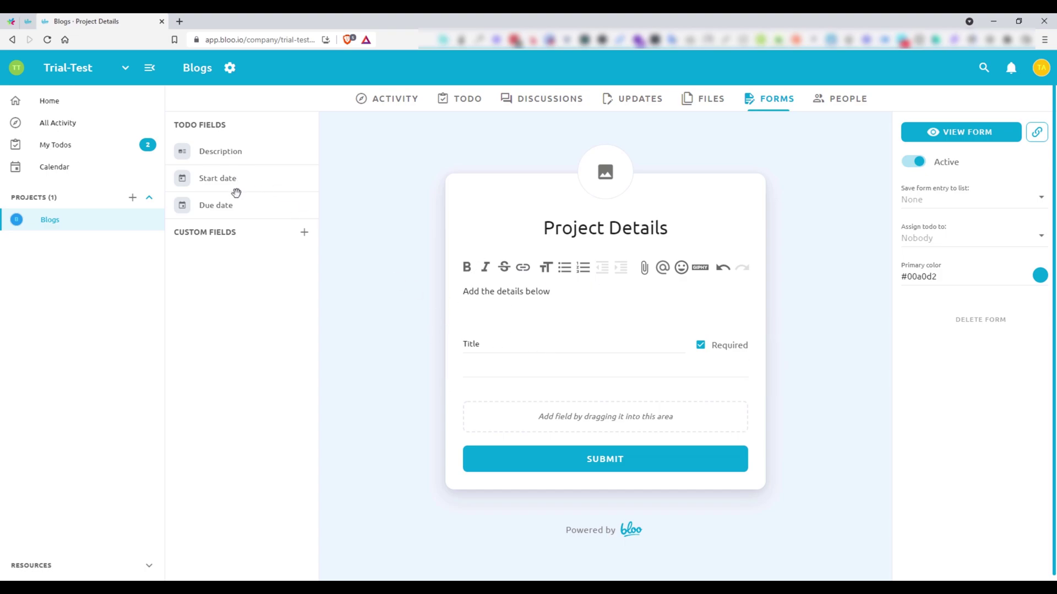
drag(229, 208, 548, 402)
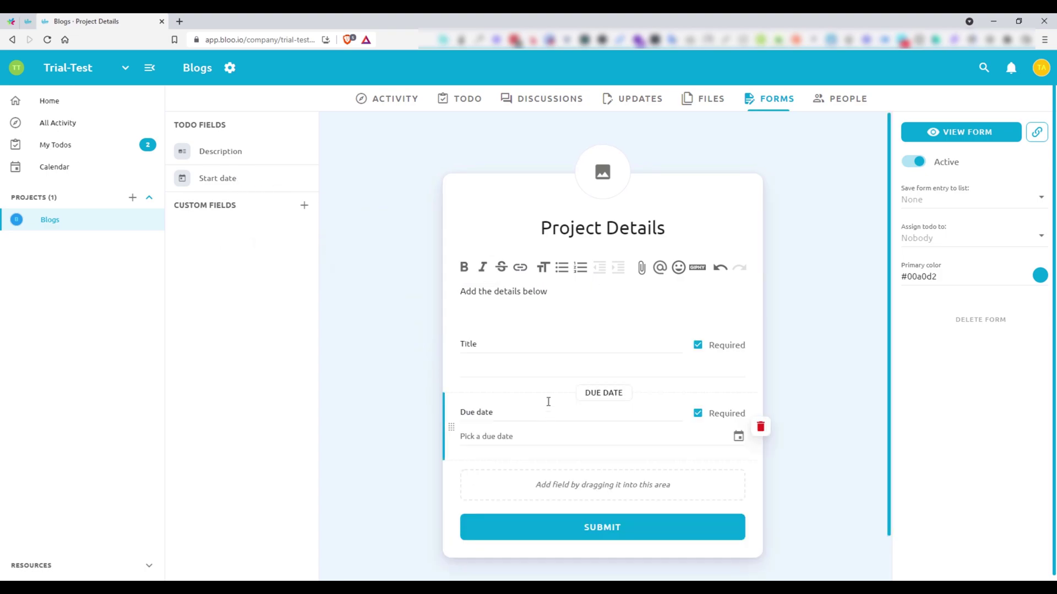
drag(219, 171, 569, 415)
scroll(504, 346, down, 2)
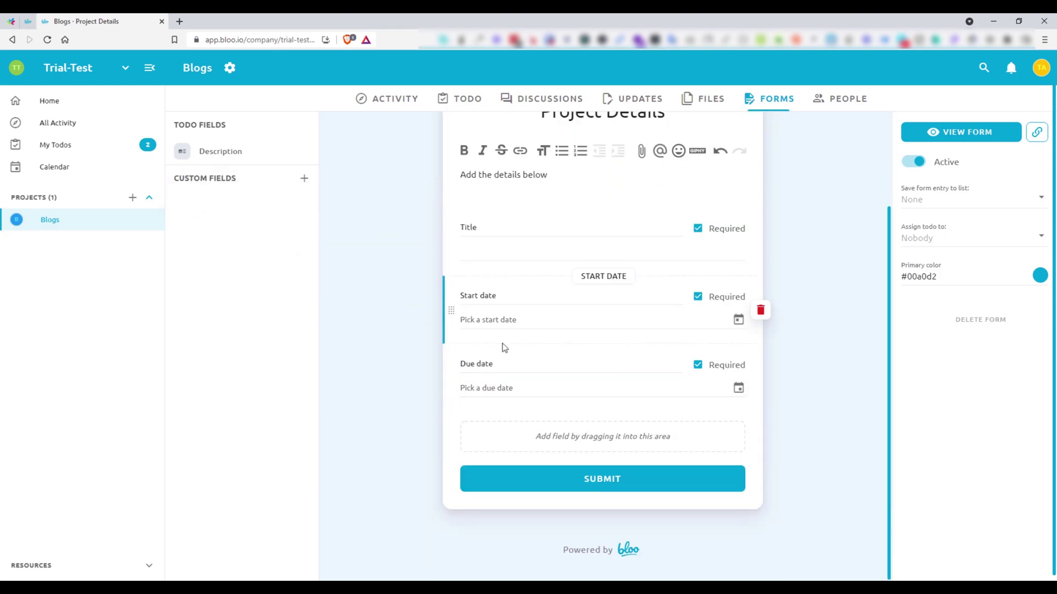
drag(236, 151, 573, 424)
scroll(597, 446, down, 2)
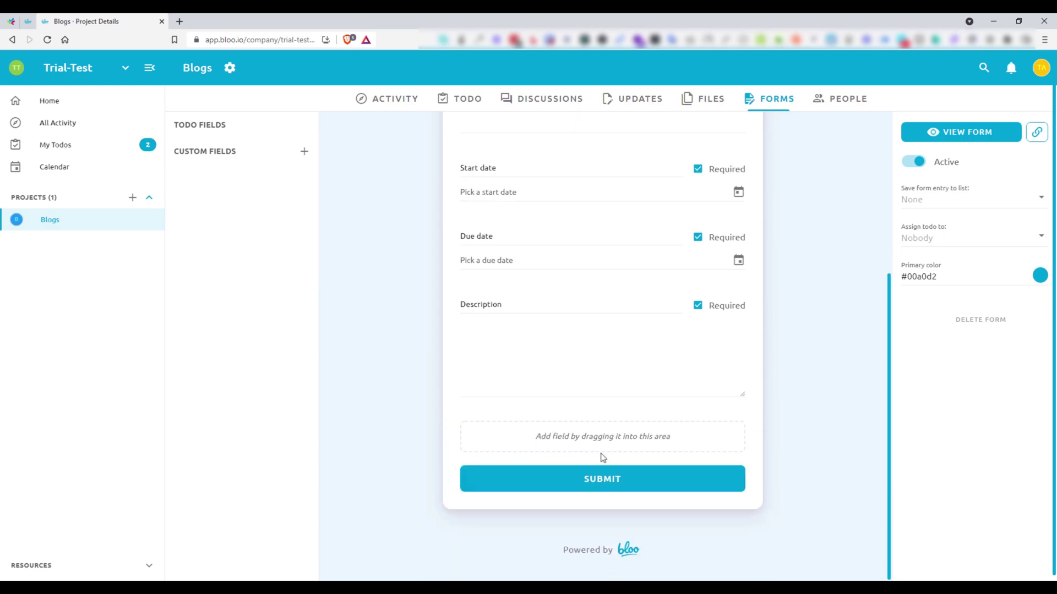
scroll(598, 441, up, 1)
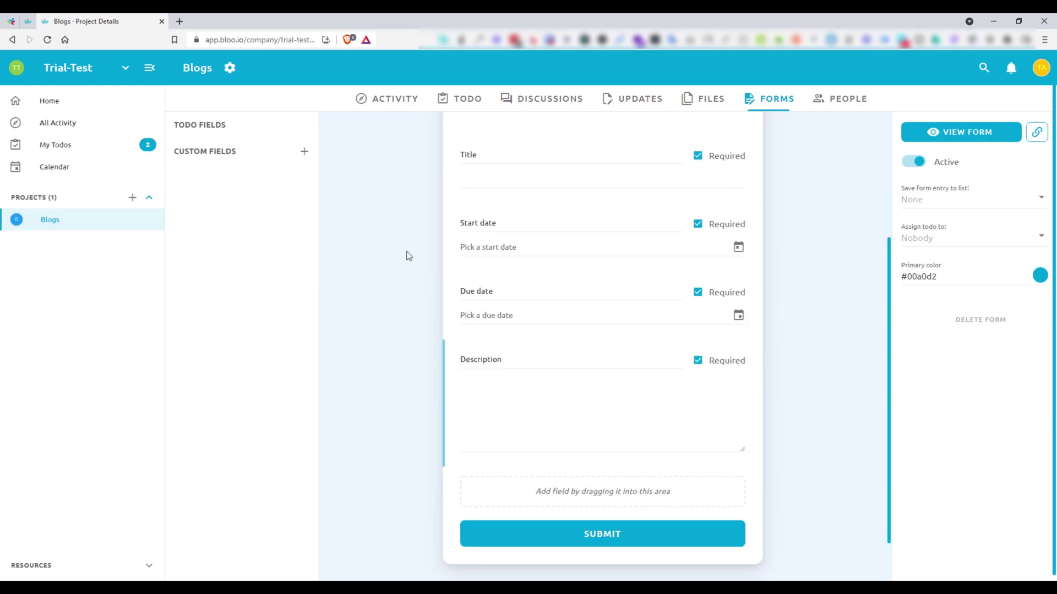
In the custom fields manager, create a custom field named Email with type Email.
click(302, 153)
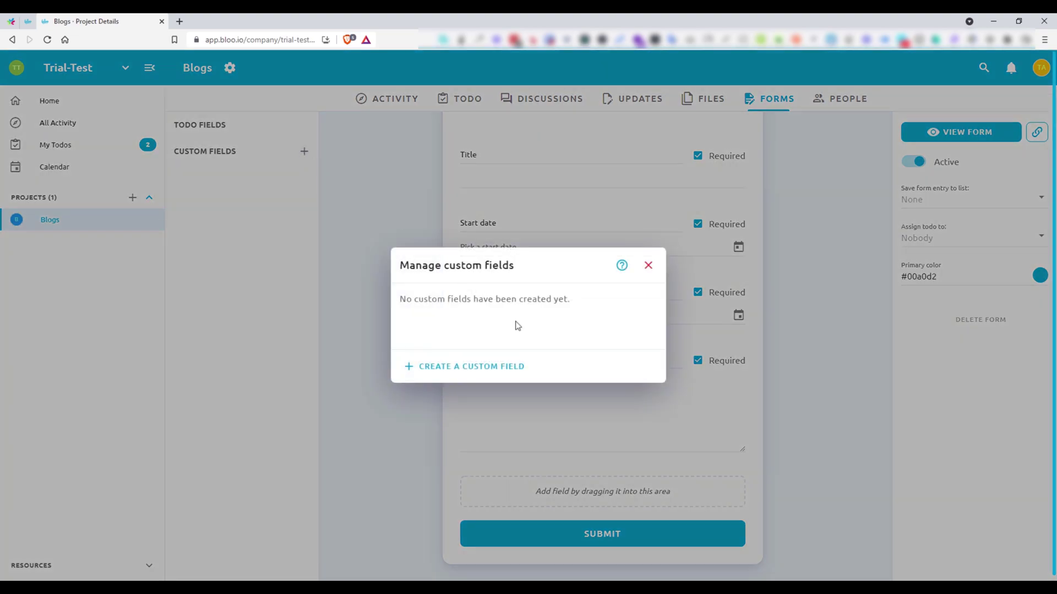
click(492, 367)
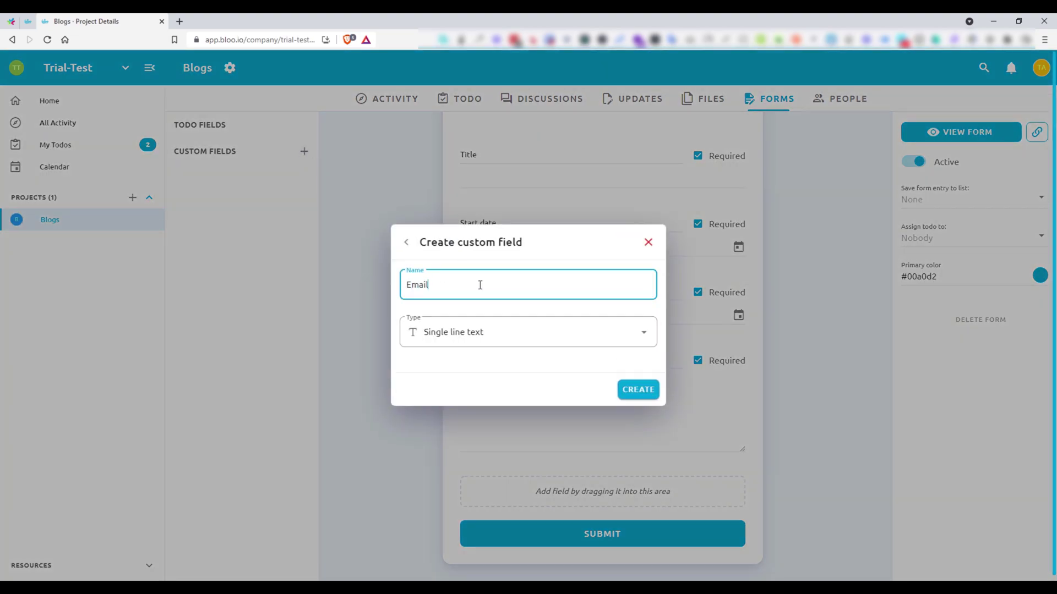
click(491, 330)
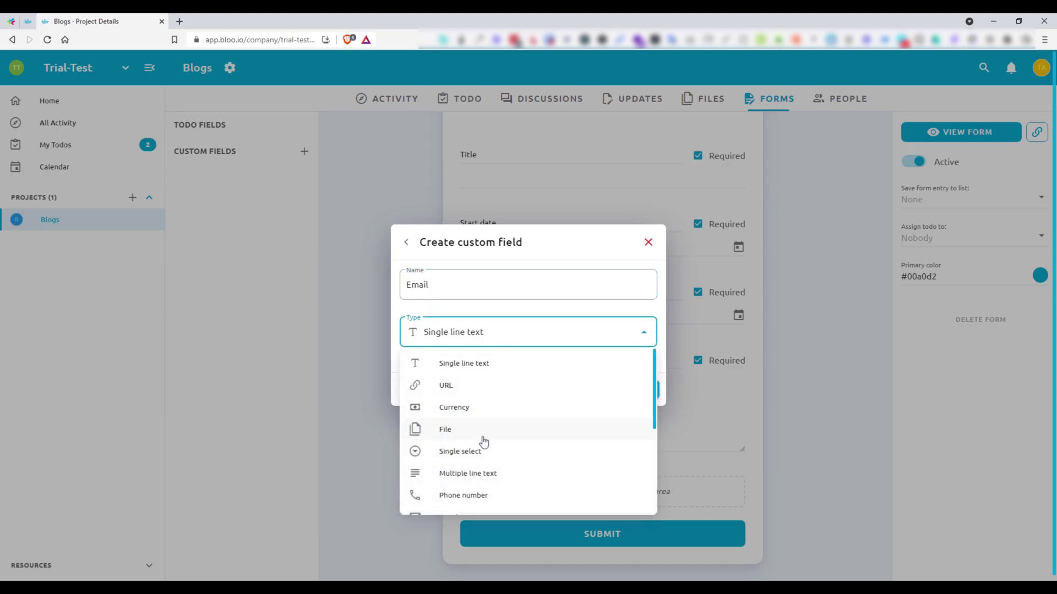
scroll(489, 451, down, 2)
scroll(484, 440, down, 2)
click(486, 357)
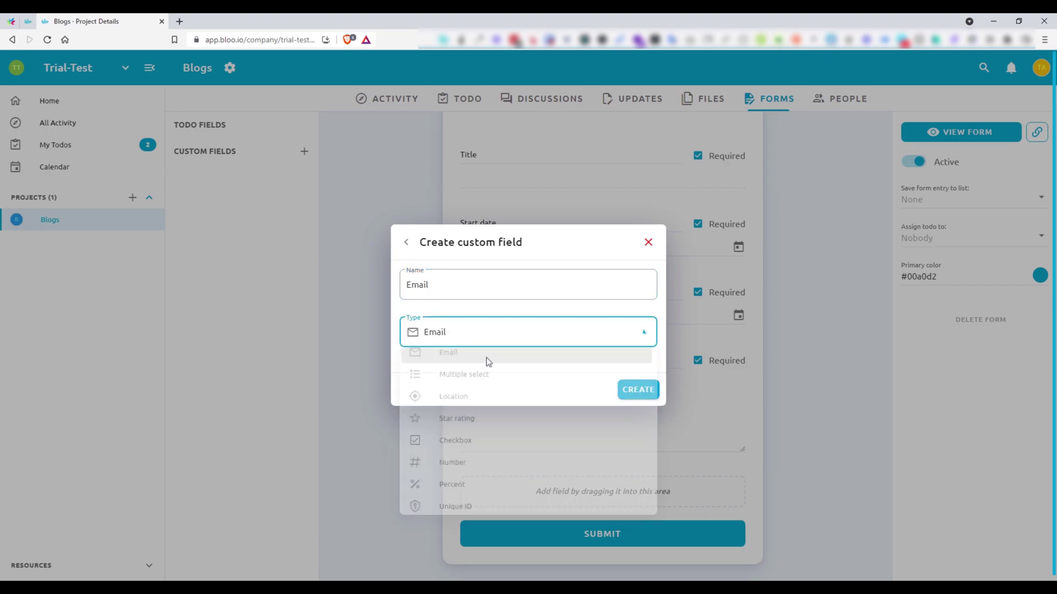
click(638, 391)
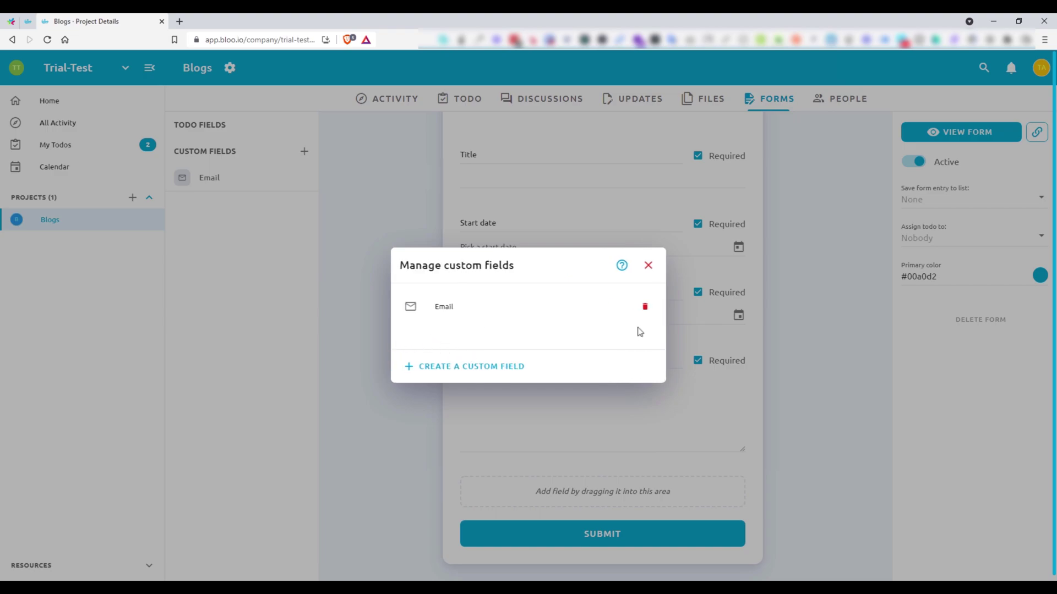
Add the Email field below Due date and rename the Title label to Company Name.
click(648, 265)
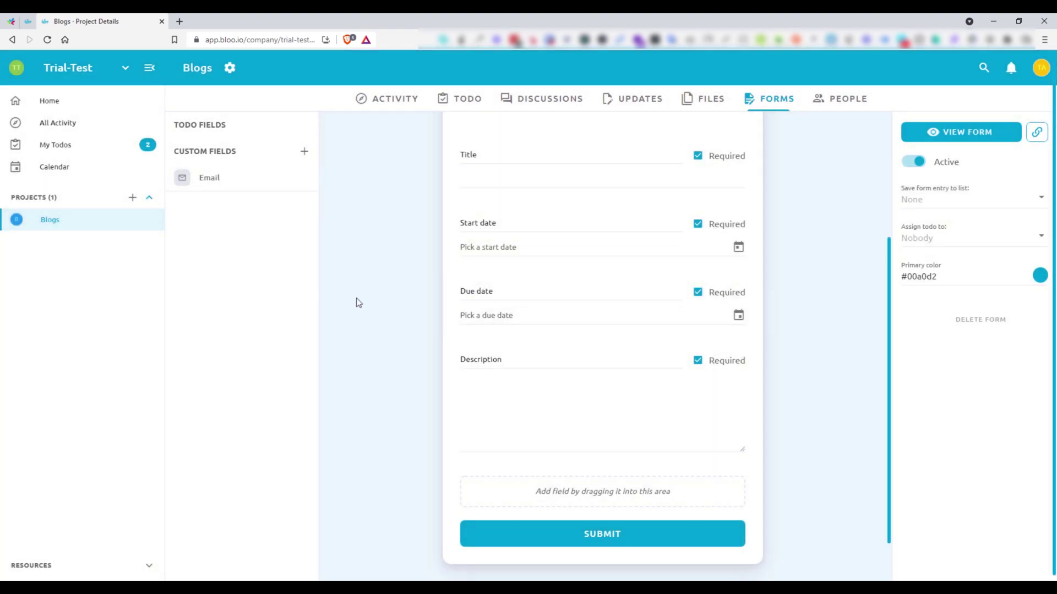
drag(222, 177, 600, 220)
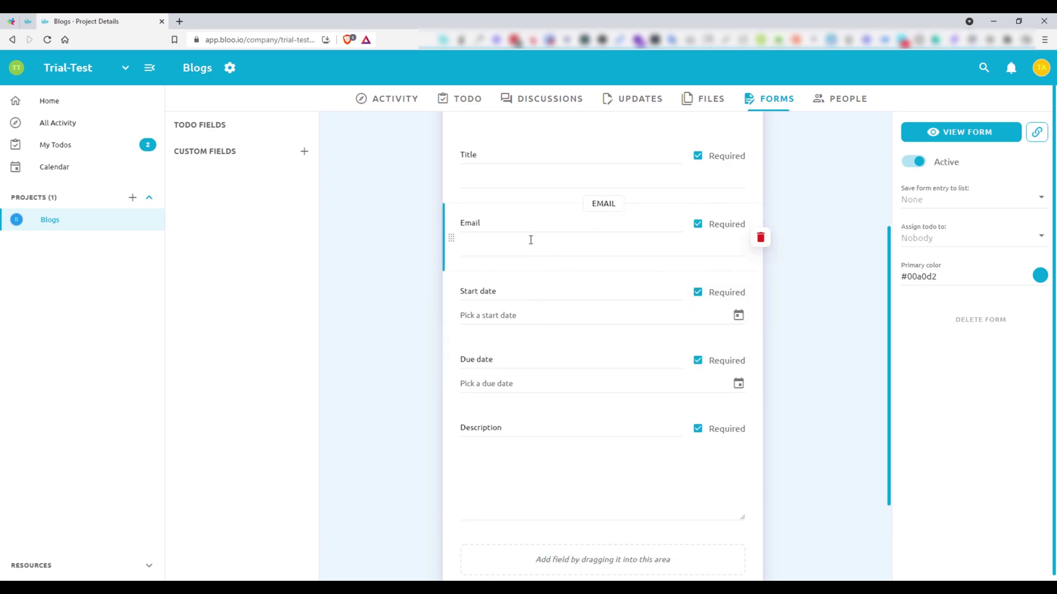
double_click(477, 155)
text(Company Name)
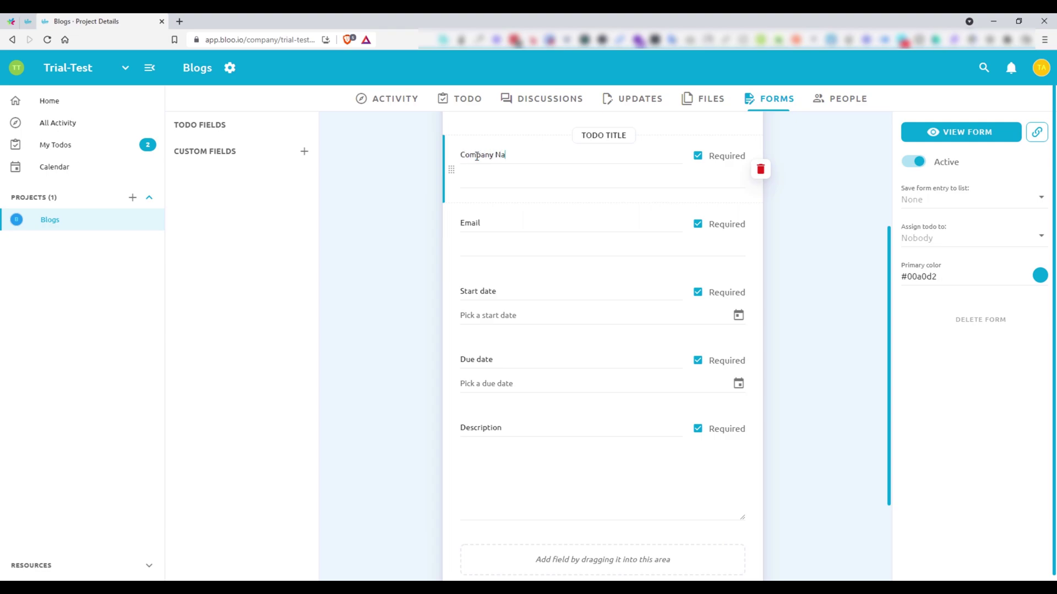
Relabel the form's Email field as Contact.
click(490, 220)
double_click(489, 223)
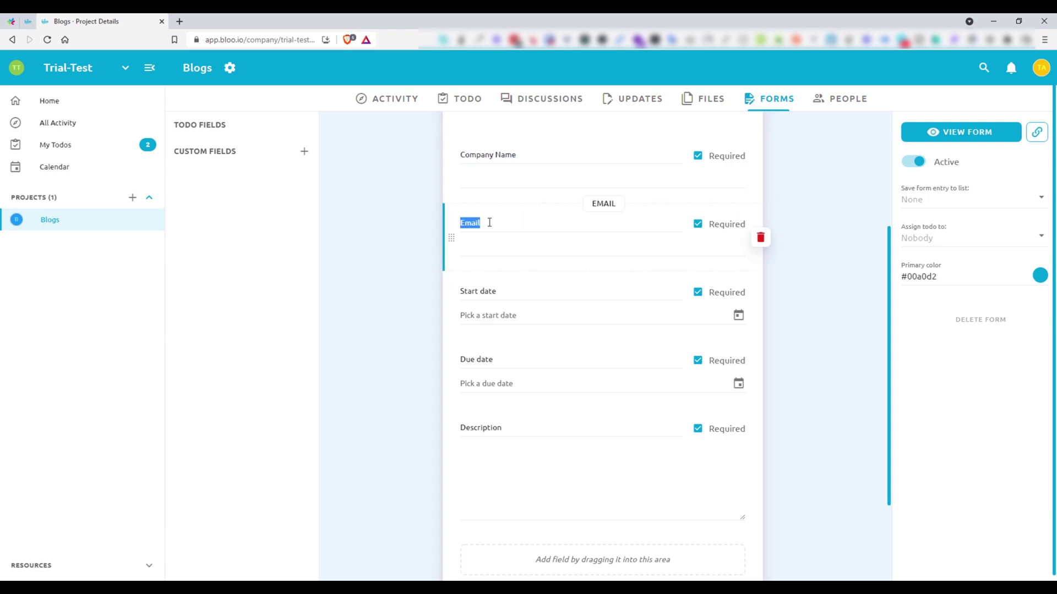
text(Contact)
scroll(495, 388, down, 1)
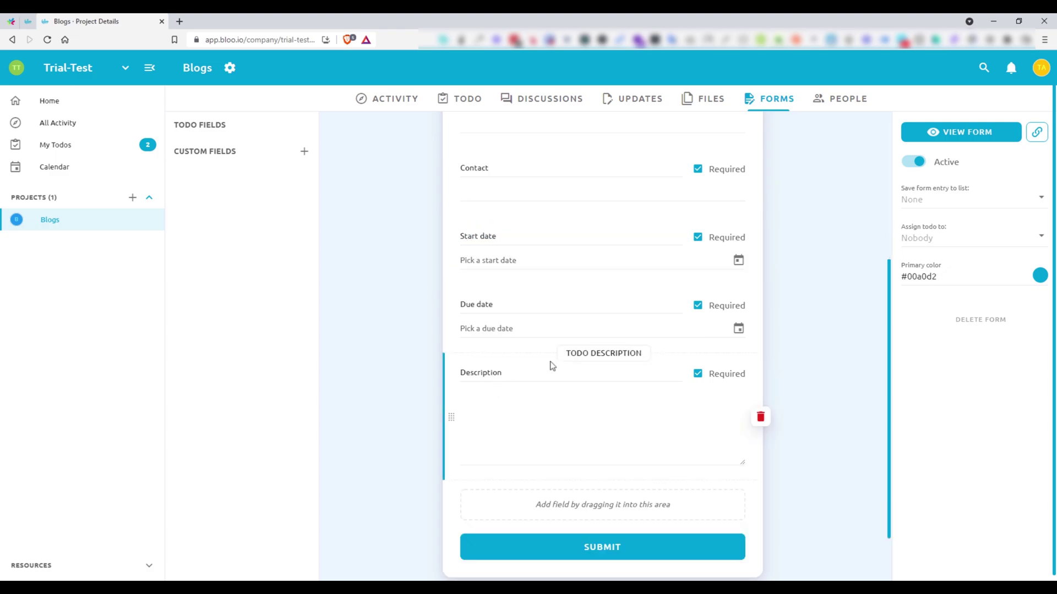
scroll(633, 468, up, 3)
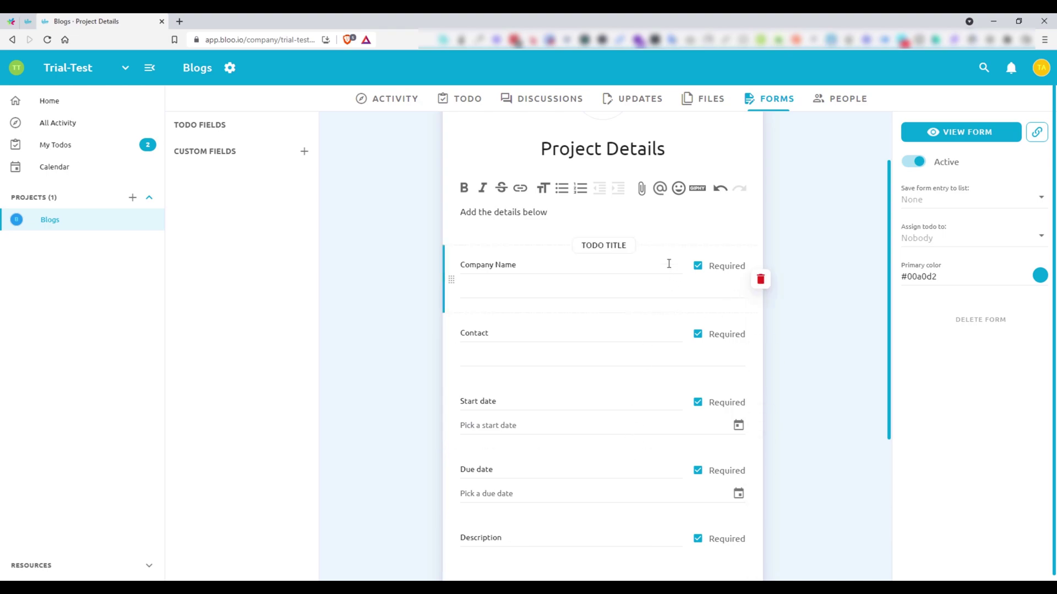
scroll(613, 326, down, 1)
scroll(614, 326, down, 3)
scroll(633, 354, up, 2)
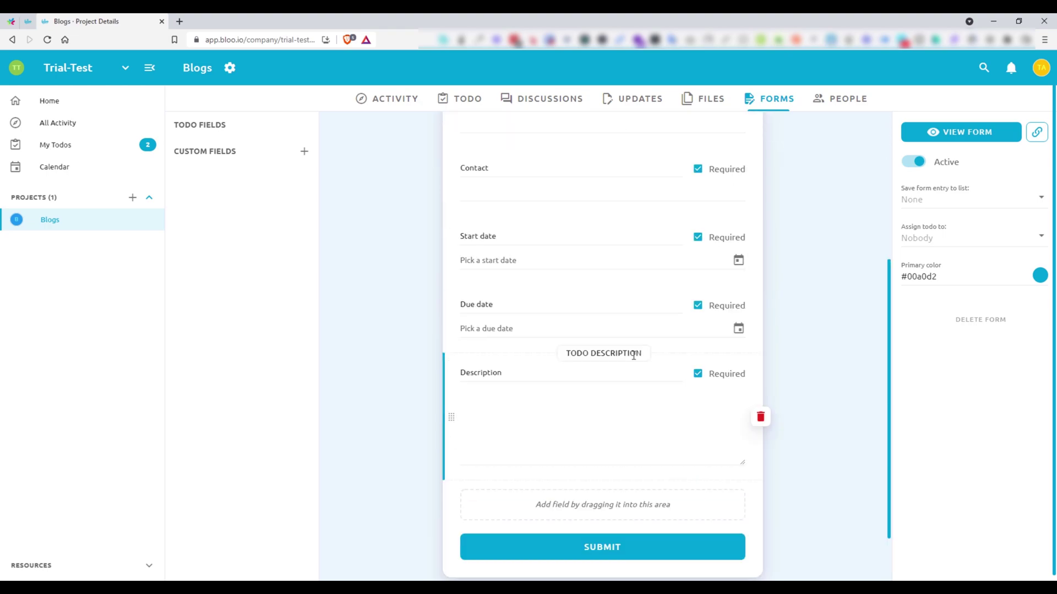
scroll(845, 379, up, 1)
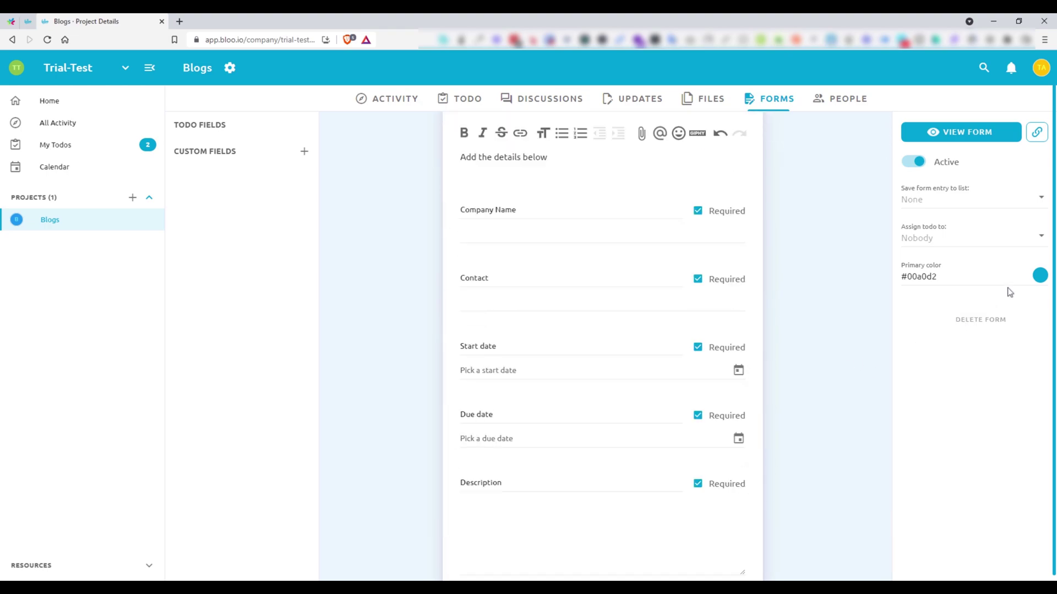
Change the form's primary colour swatch from blue to yellow #FFC100.
click(1039, 276)
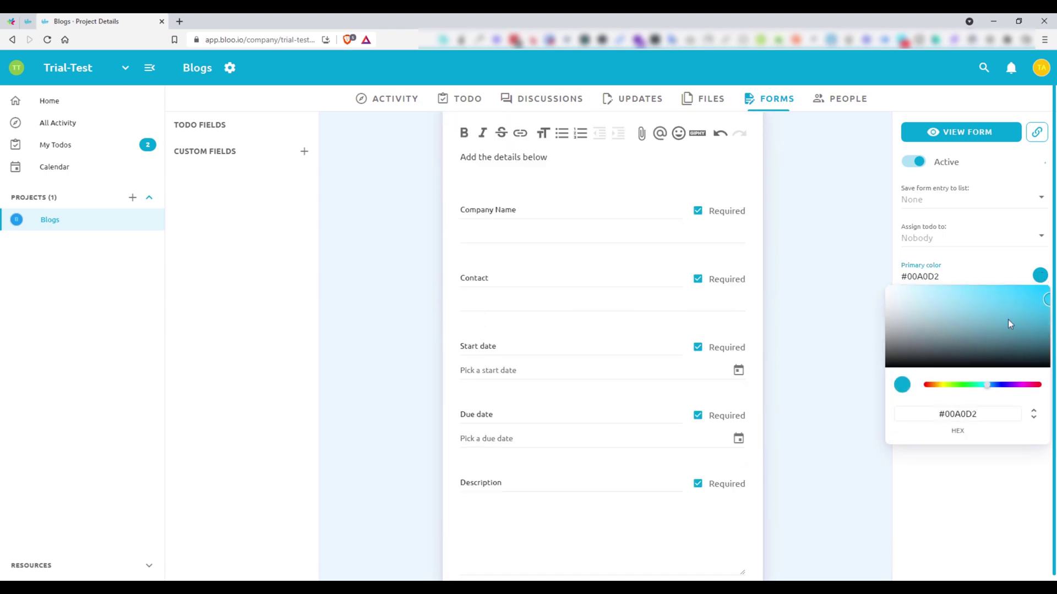
click(944, 386)
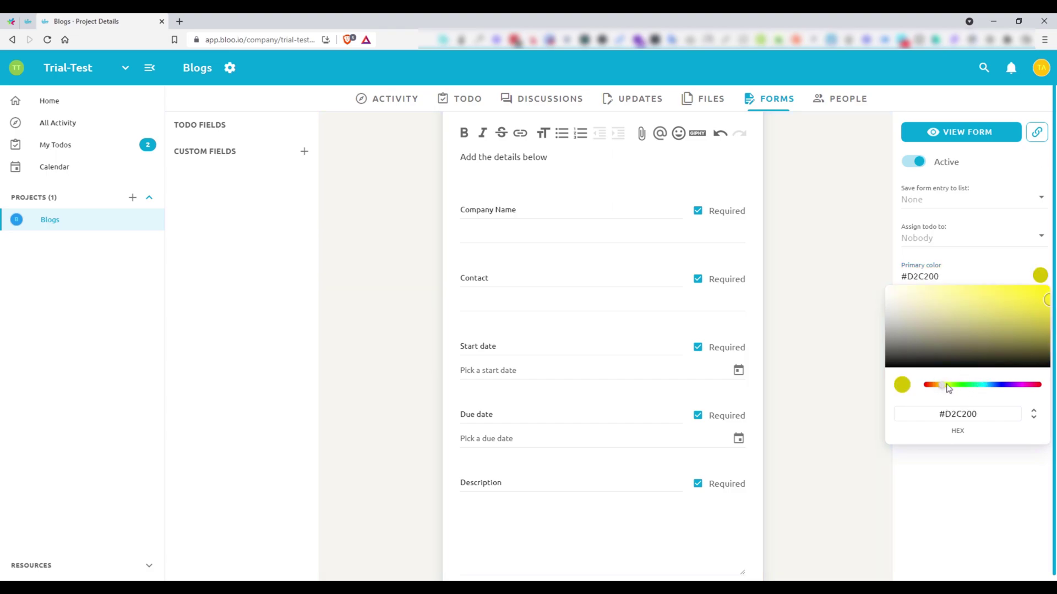
click(938, 386)
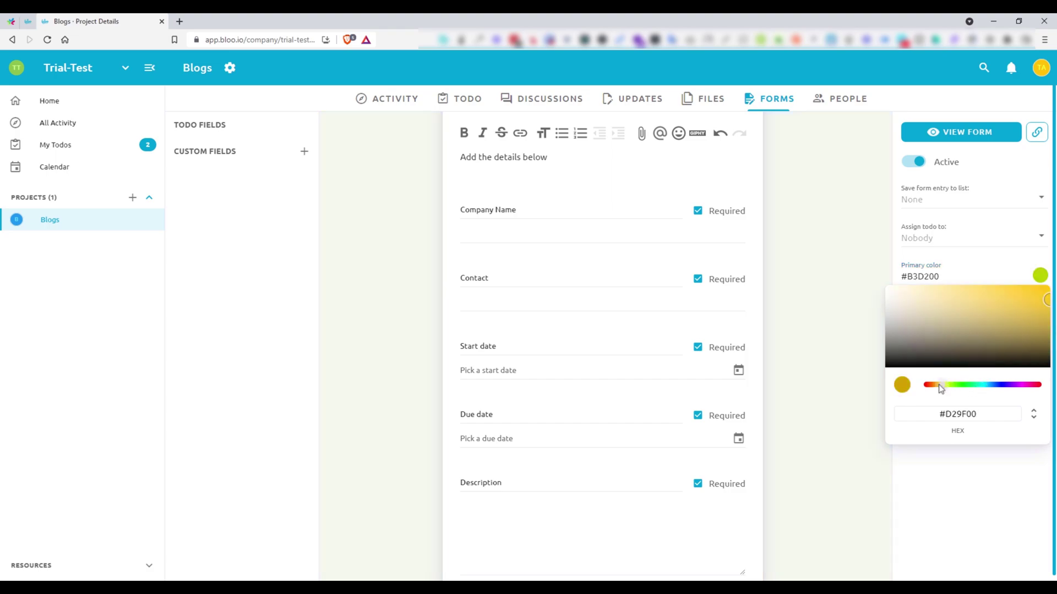
click(1020, 312)
scroll(669, 454, down, 3)
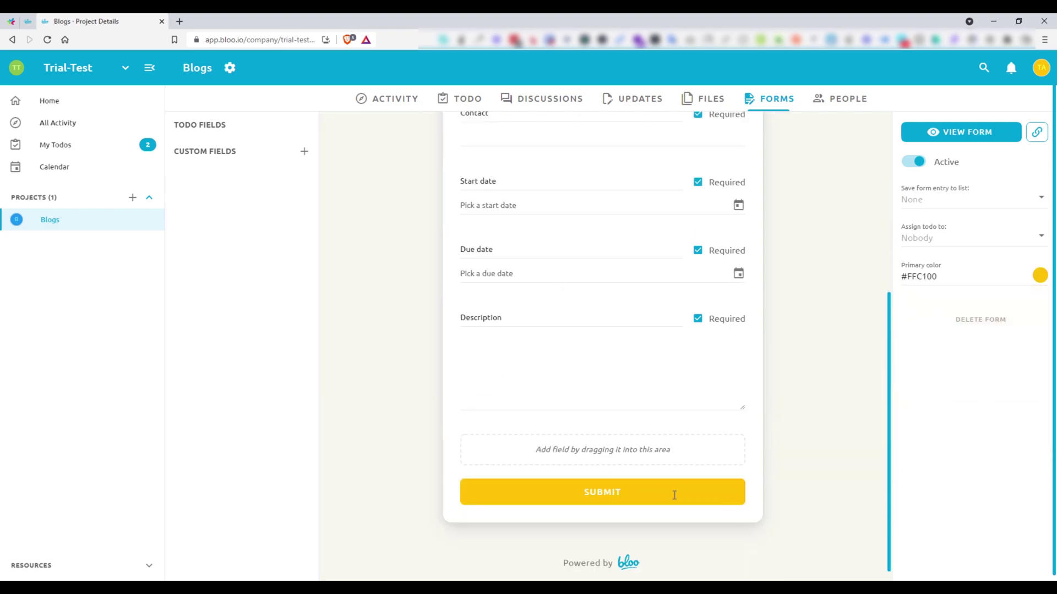
scroll(674, 494, up, 5)
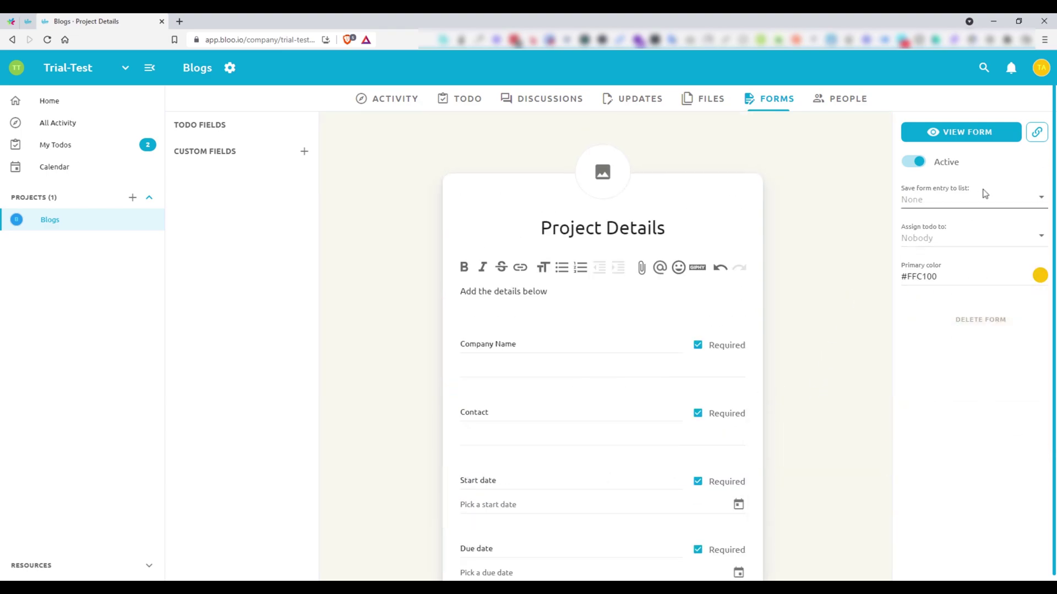
Save form entries to the Ideas list, leaving the todo assignee as Nobody.
click(1029, 203)
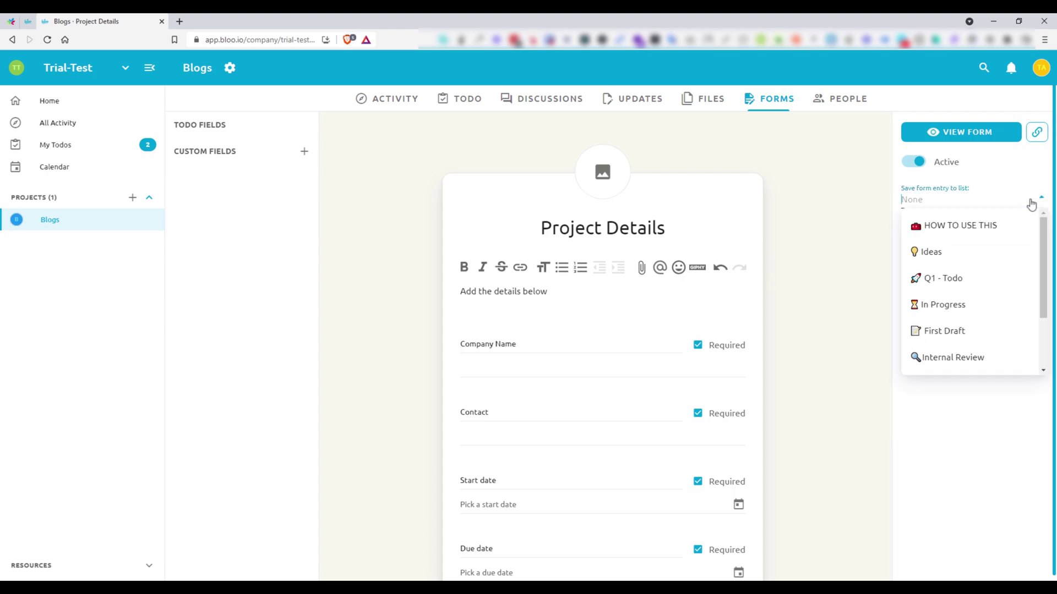
click(977, 255)
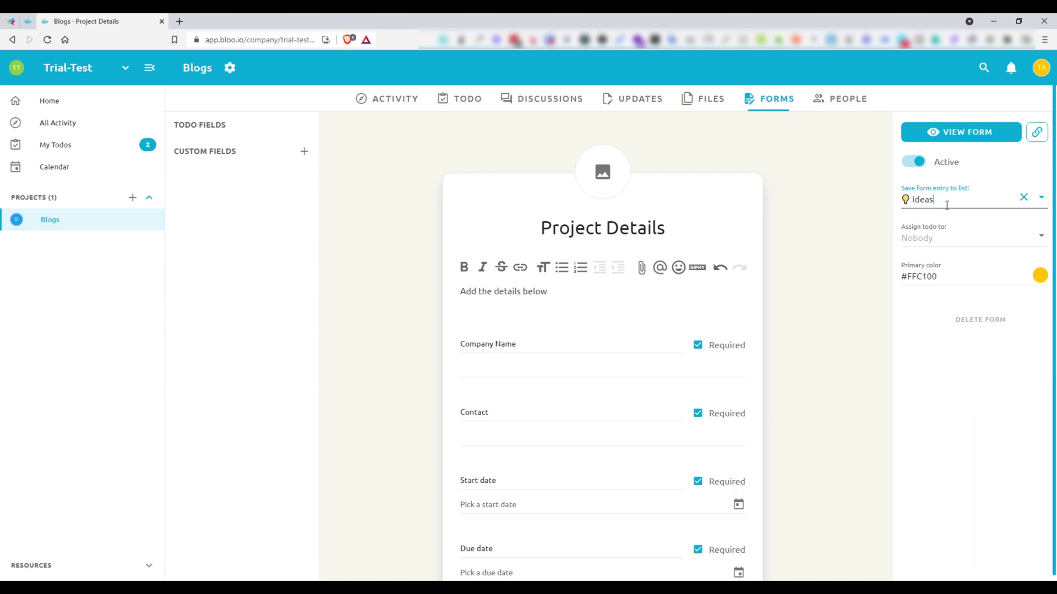
click(953, 241)
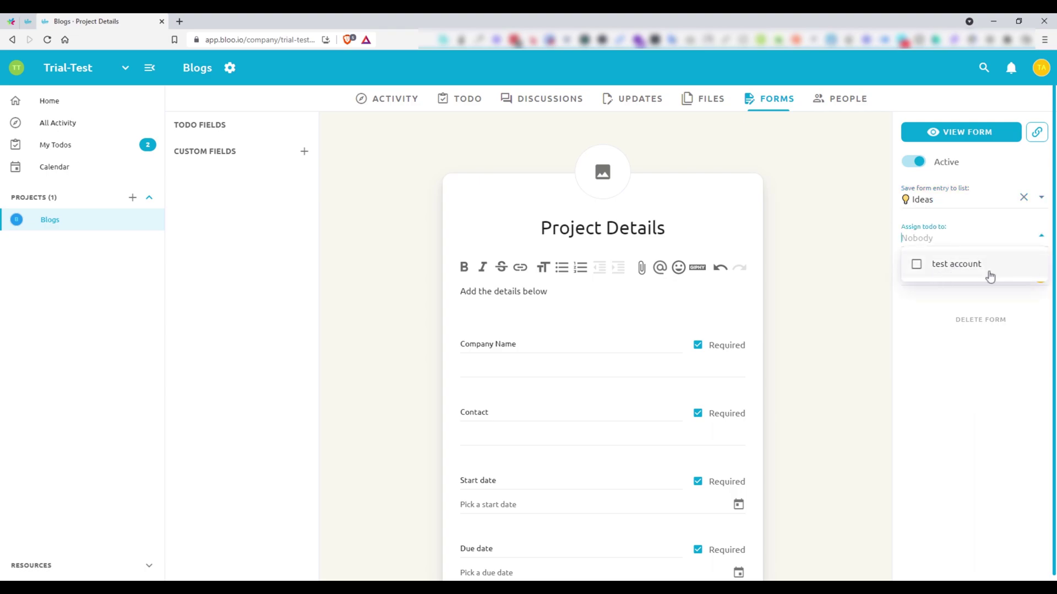
click(933, 331)
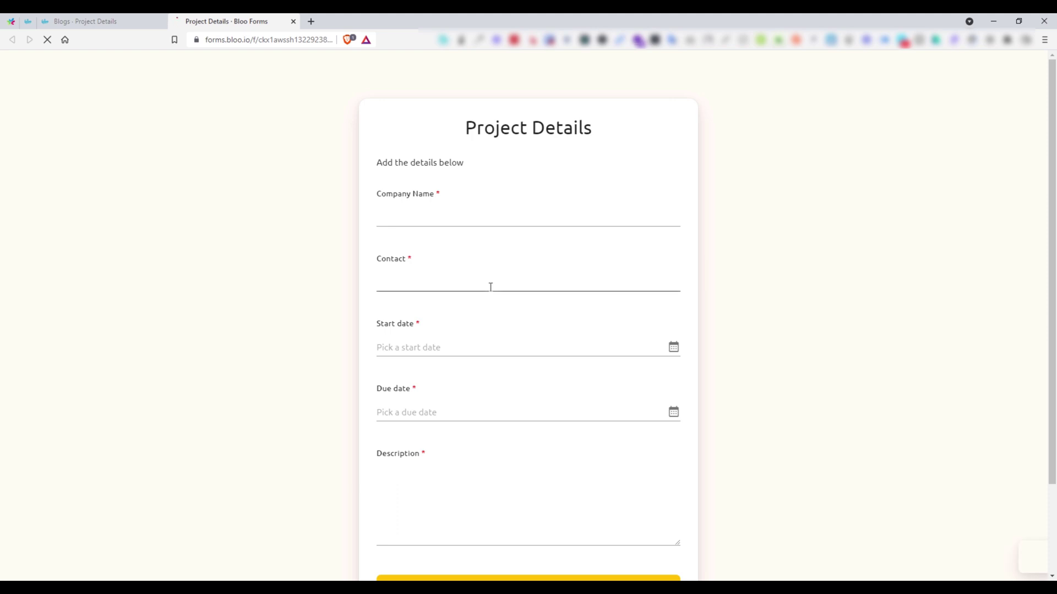
Fill the public form with company ABC, a contact e-mail, Dec 11–17 dates and High Budget description, then submit.
click(505, 217)
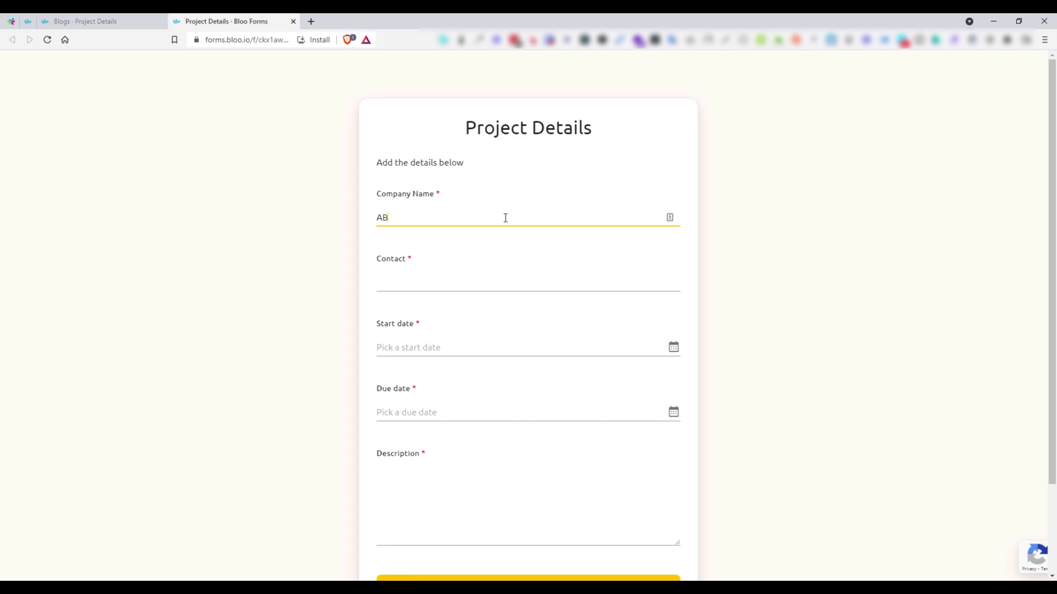
click(497, 285)
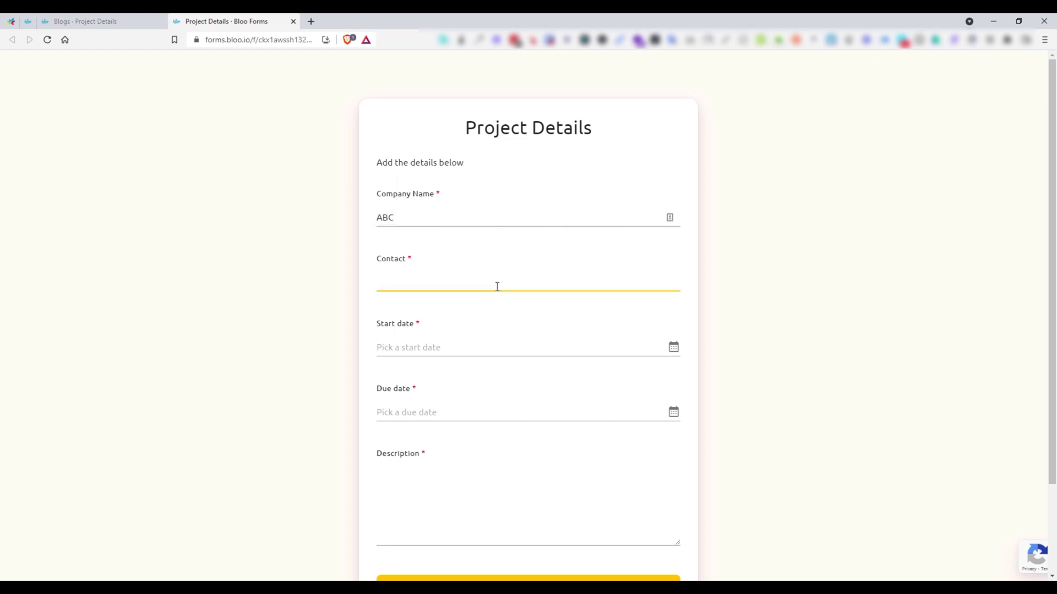
text(abc@example.com)
click(479, 348)
click(452, 421)
click(497, 397)
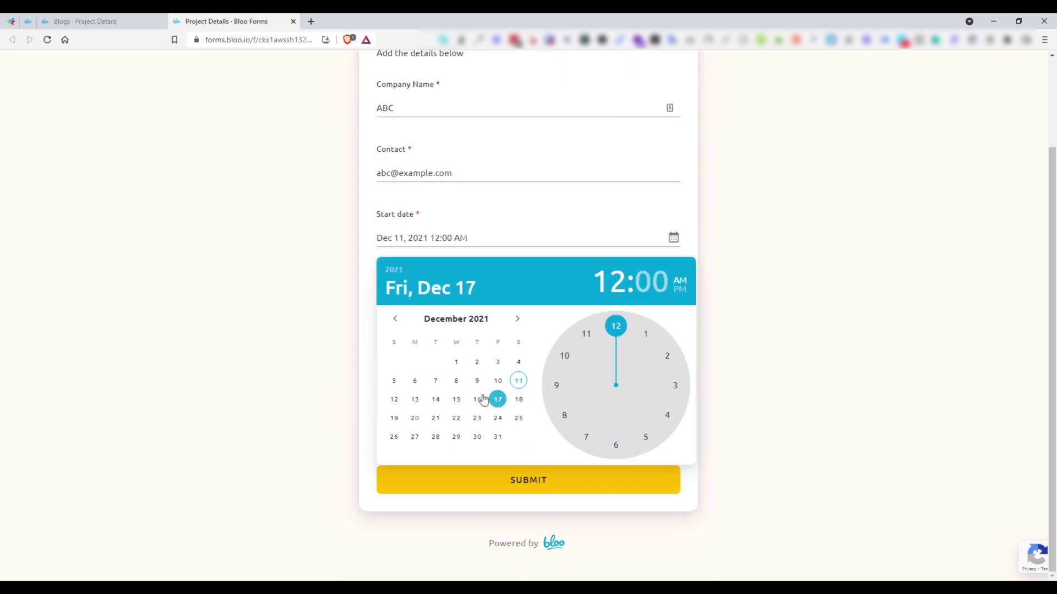
click(491, 373)
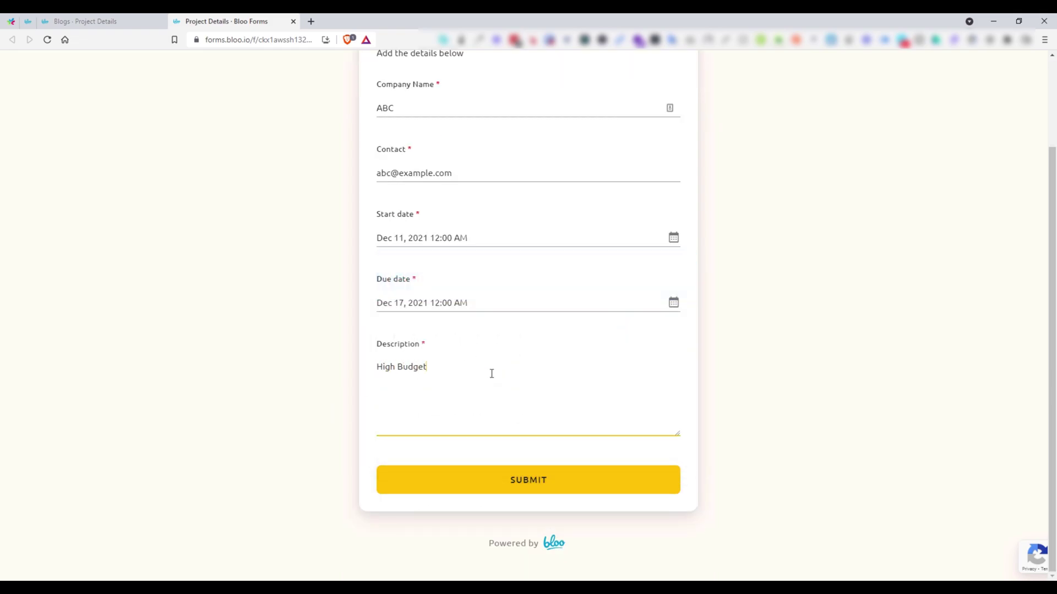
scroll(523, 533, up, 1)
click(525, 532)
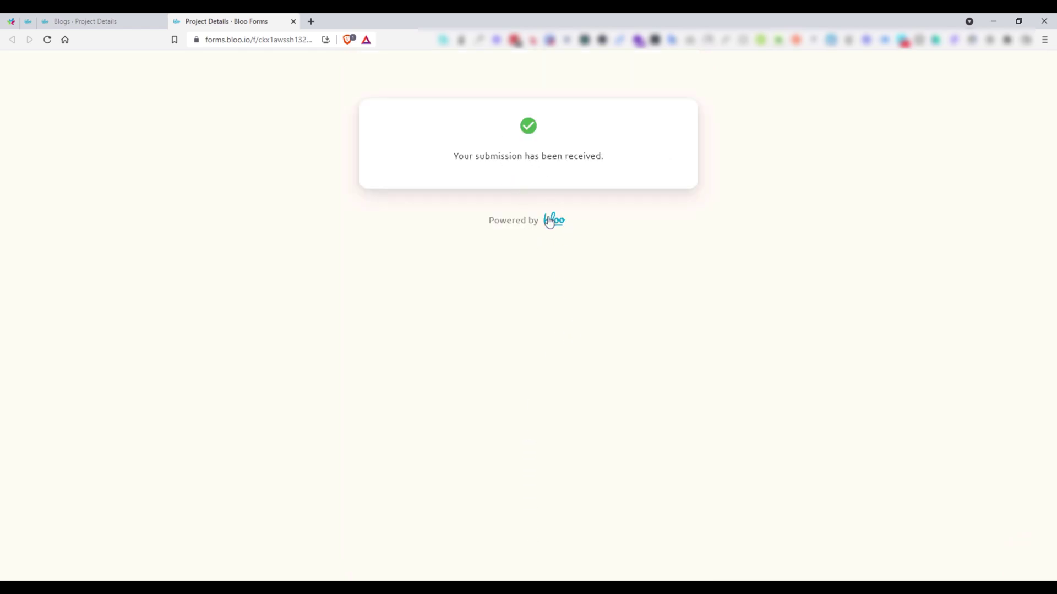
Back on the todo board, open the ABC todo and review its note naming the source form.
middle_click(234, 25)
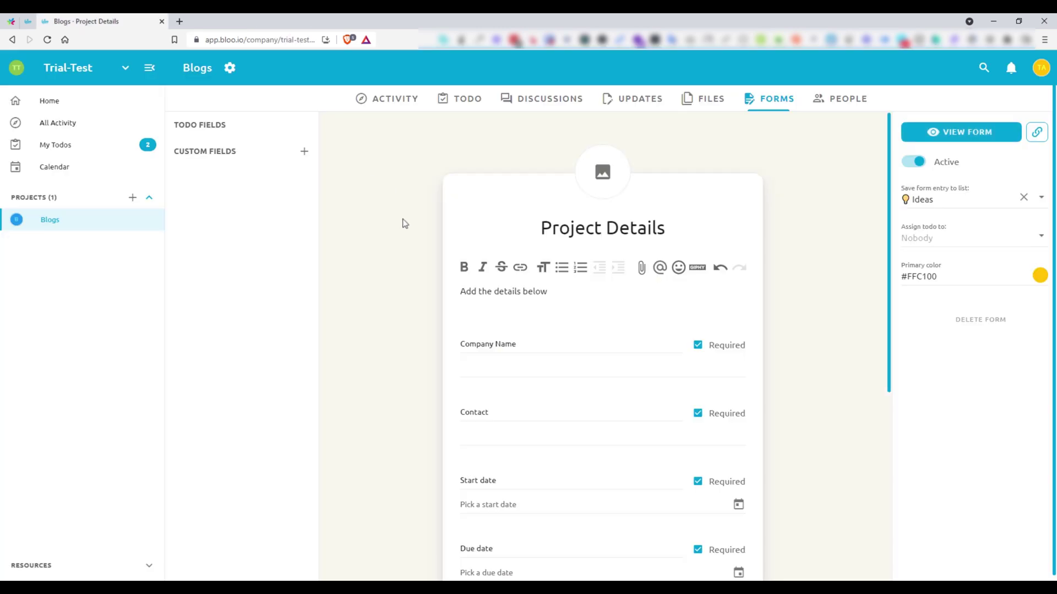
click(471, 104)
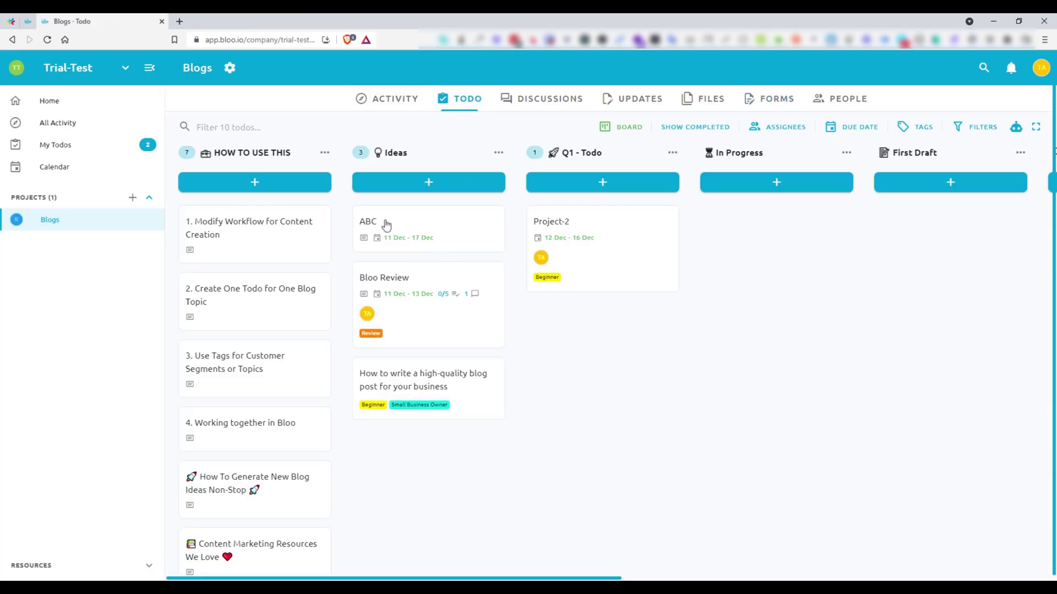
click(405, 229)
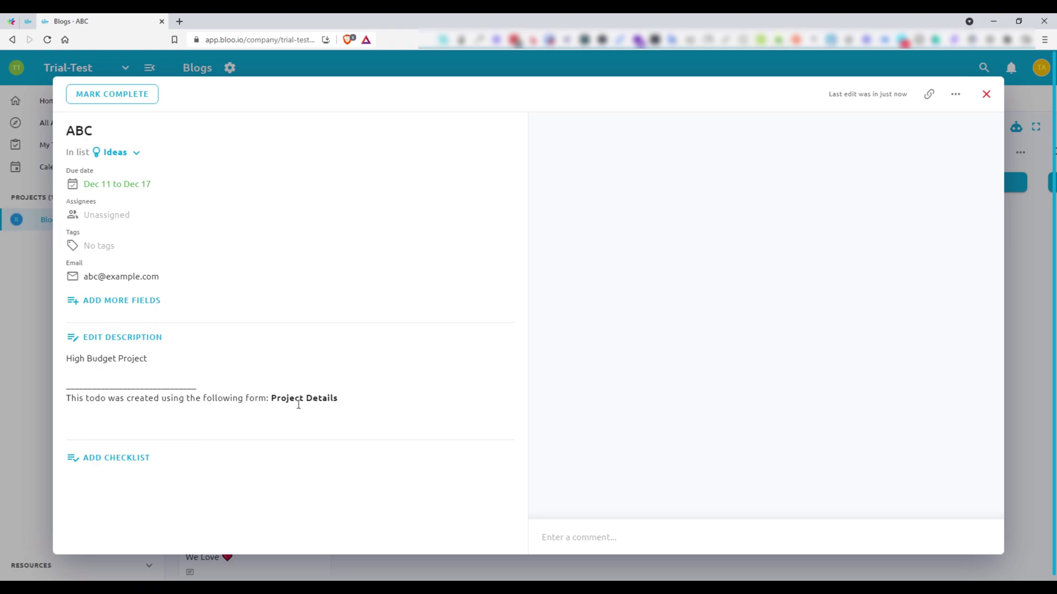
drag(66, 406, 347, 403)
click(346, 403)
click(986, 93)
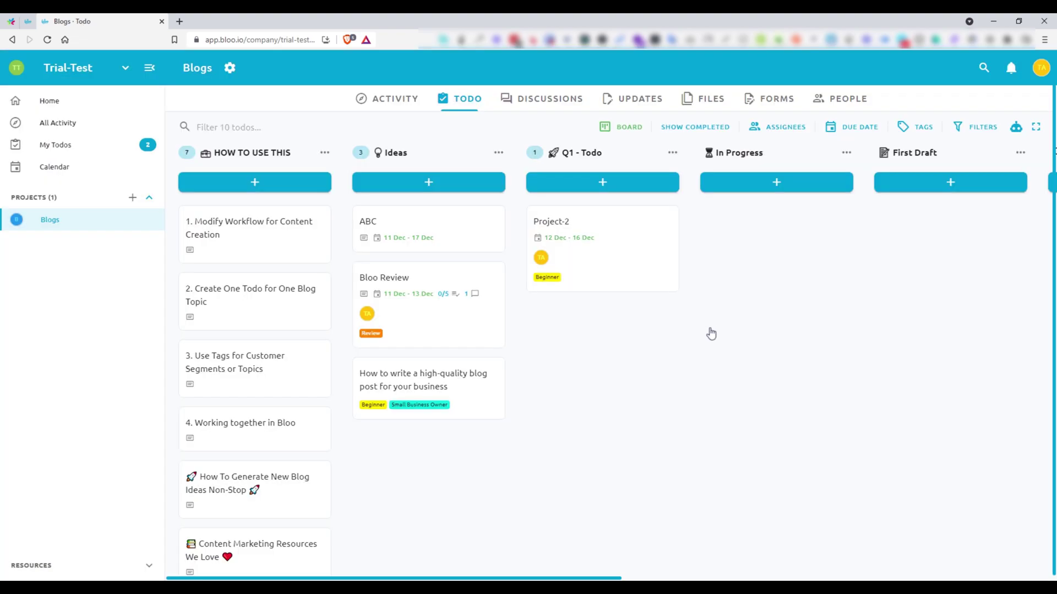
View the project's People list, then the All Activity feed.
click(781, 100)
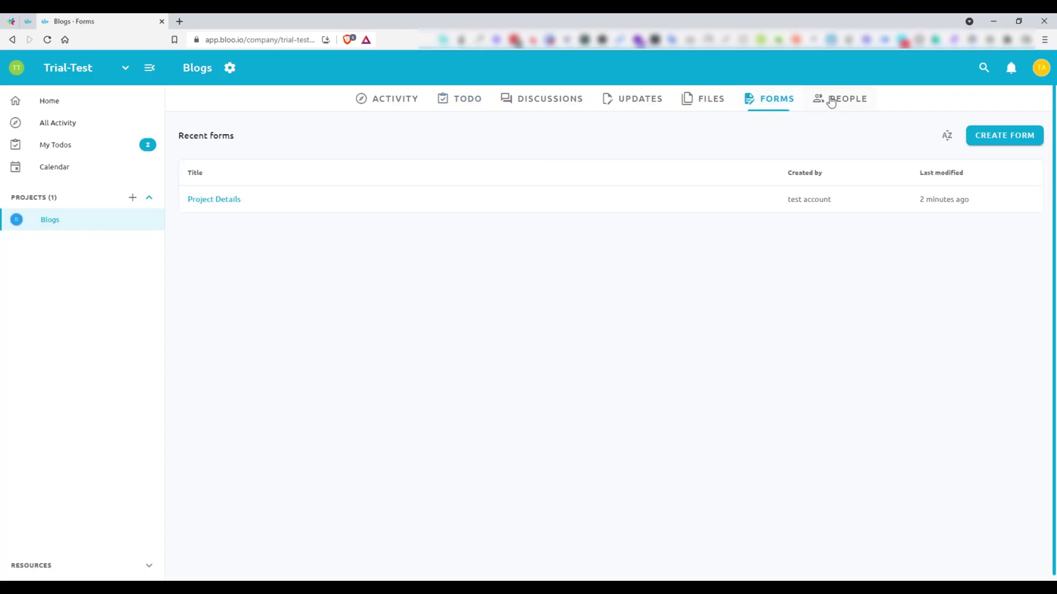
click(834, 99)
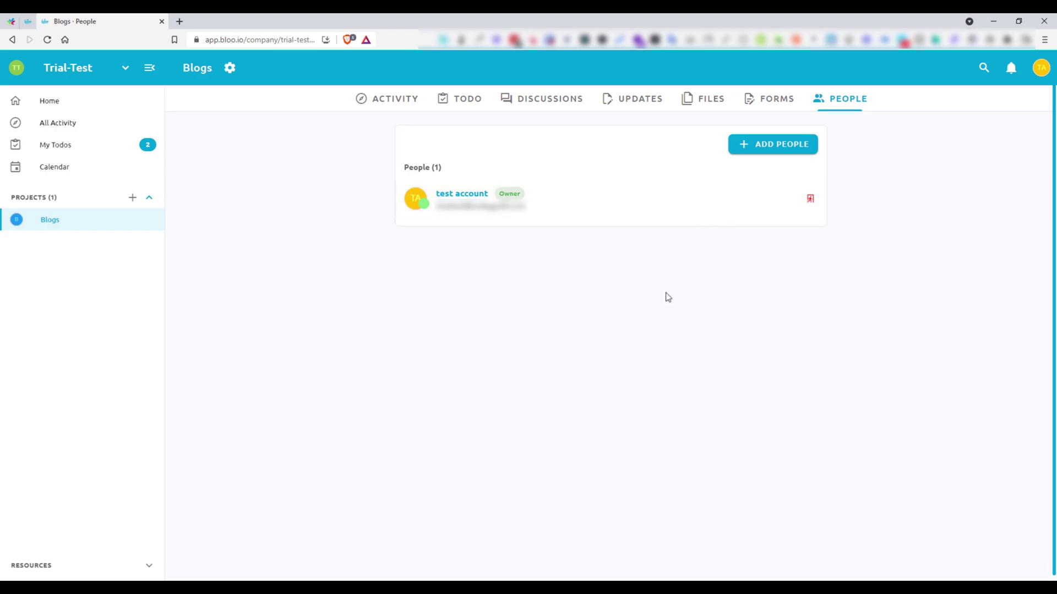
click(76, 128)
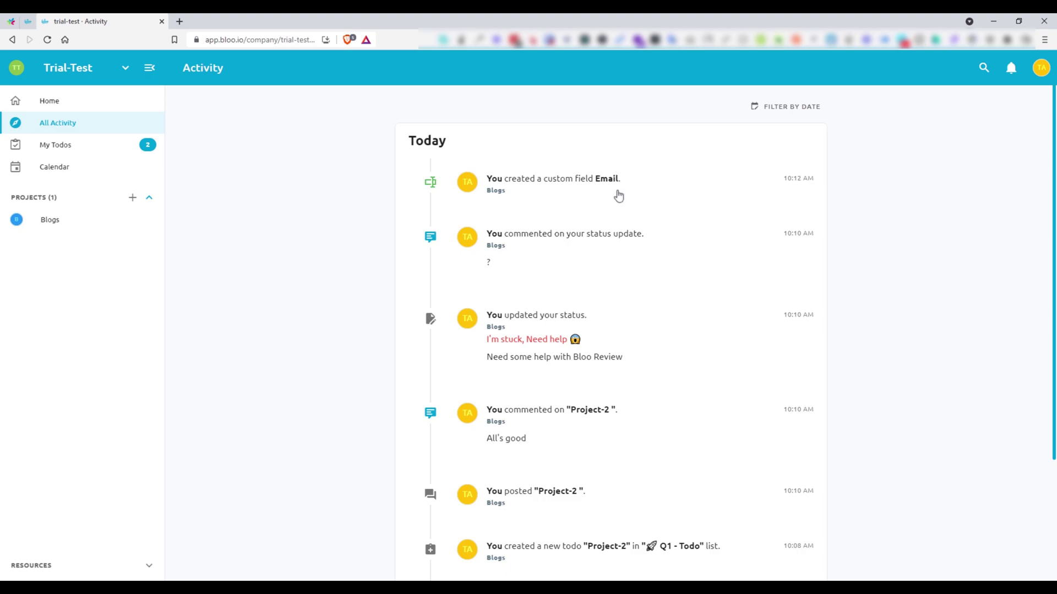
scroll(619, 237, down, 2)
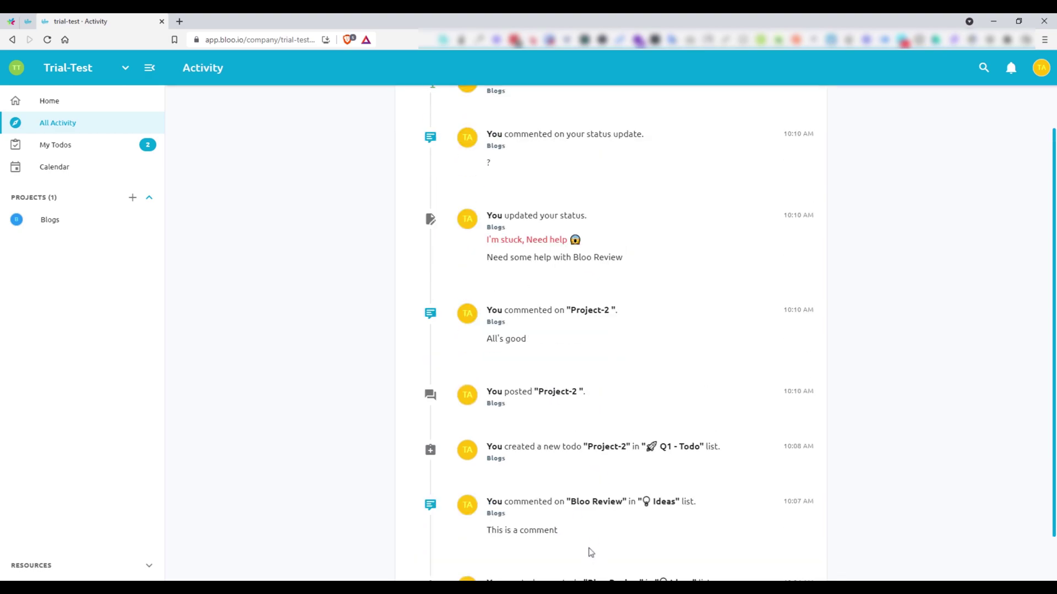
scroll(590, 552, up, 2)
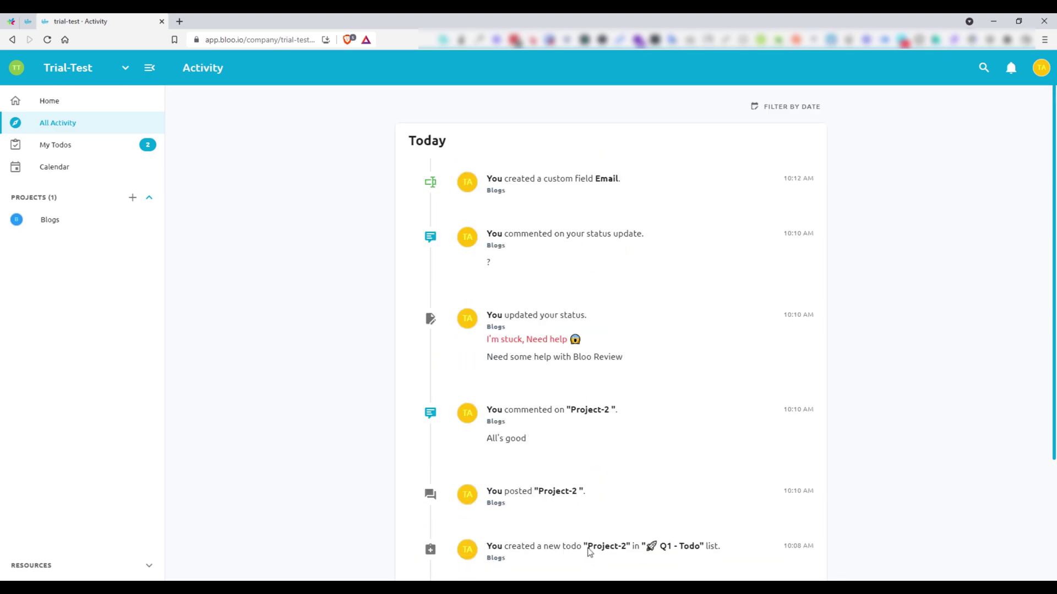
Check the activity feed's preset date ranges without applying one, then go to My Todos.
click(794, 107)
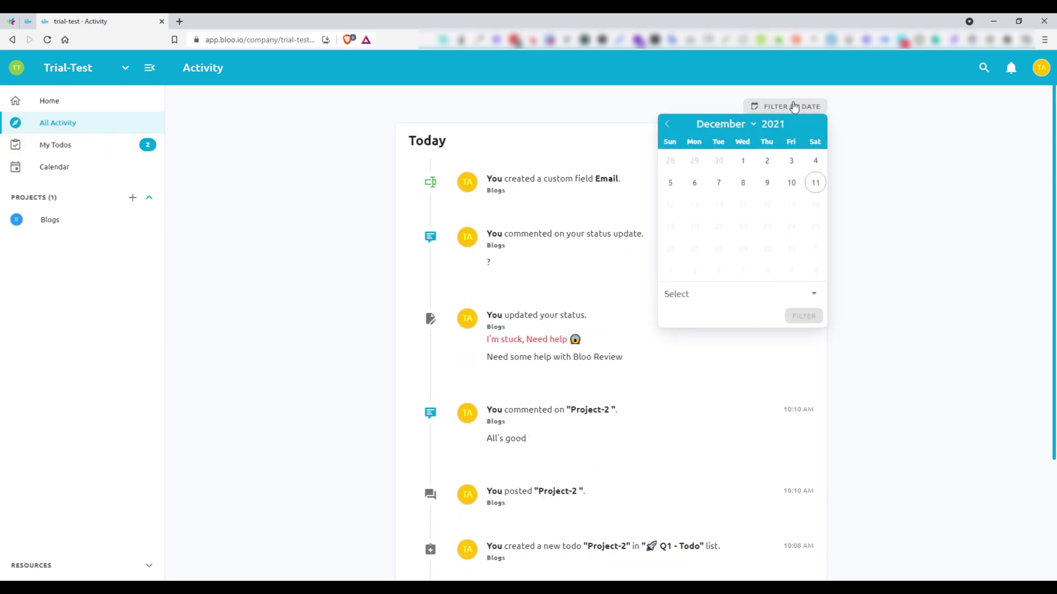
click(759, 298)
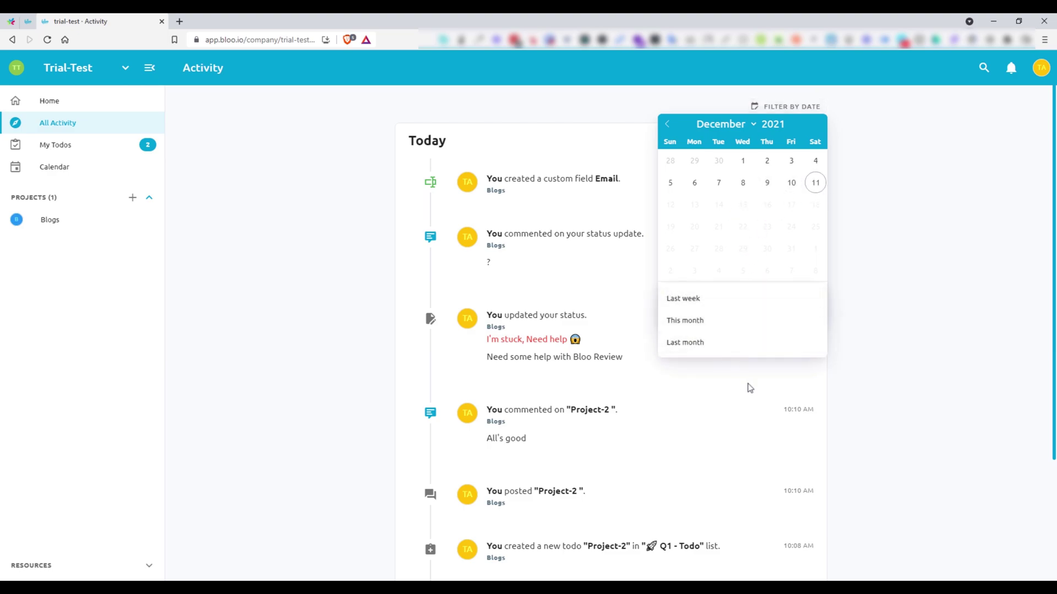
click(870, 295)
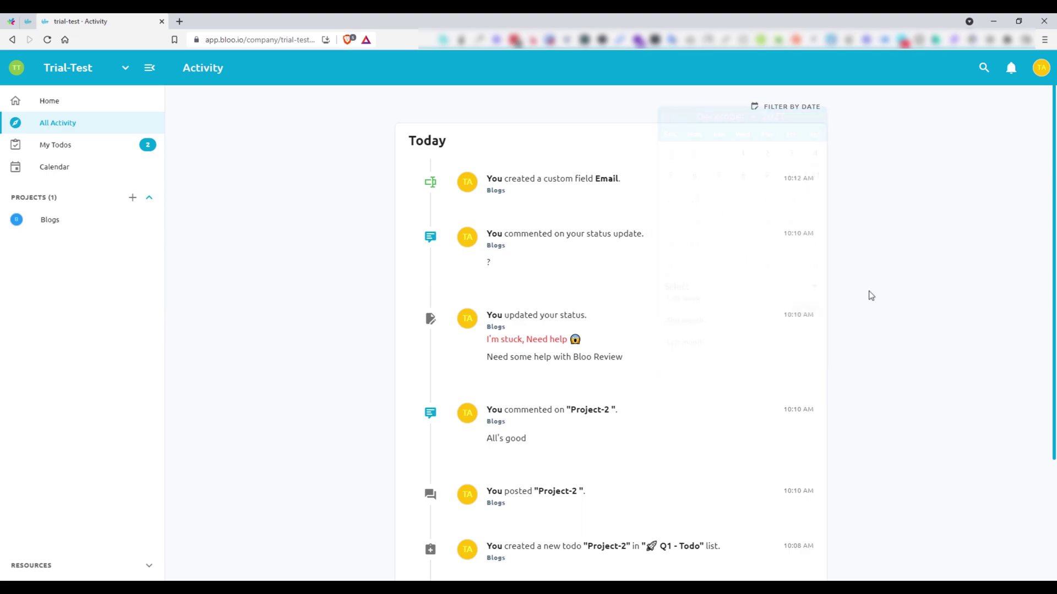
click(78, 144)
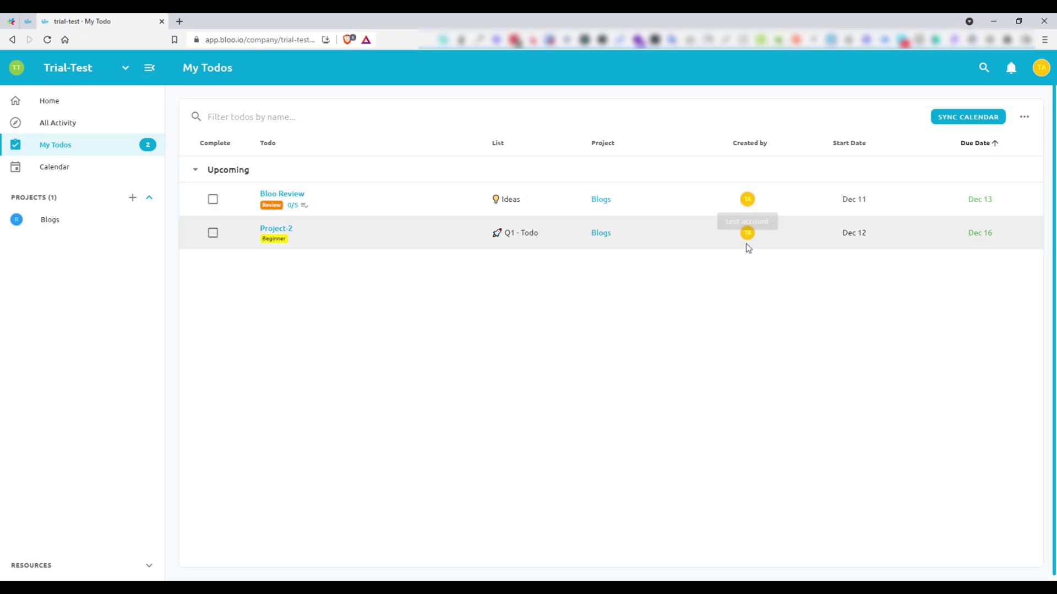
On the month calendar, drag the ABC todo from Sat 11 to start on Tuesday 14 December.
click(951, 122)
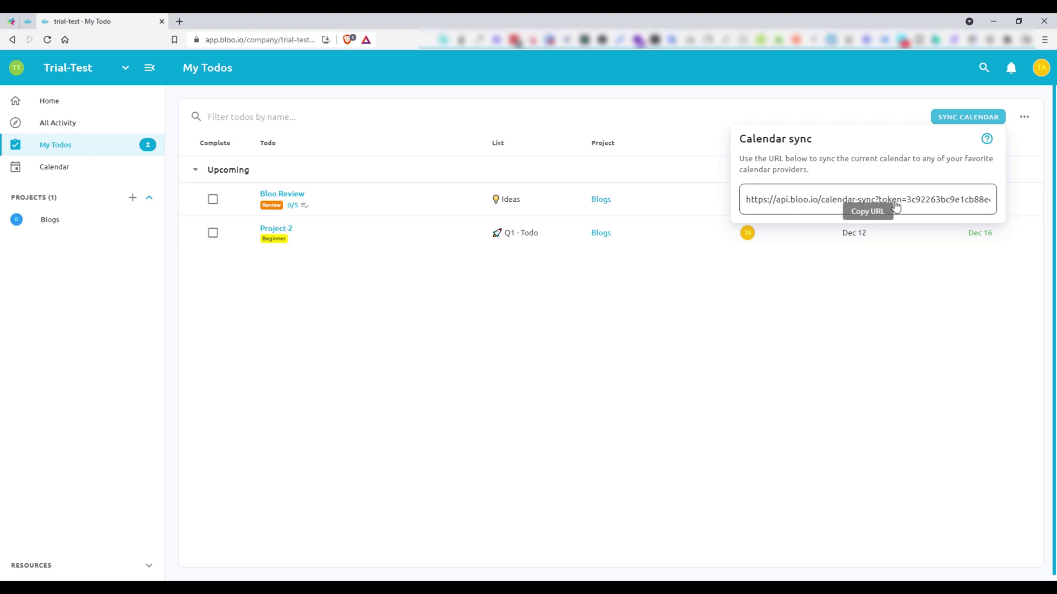
click(889, 274)
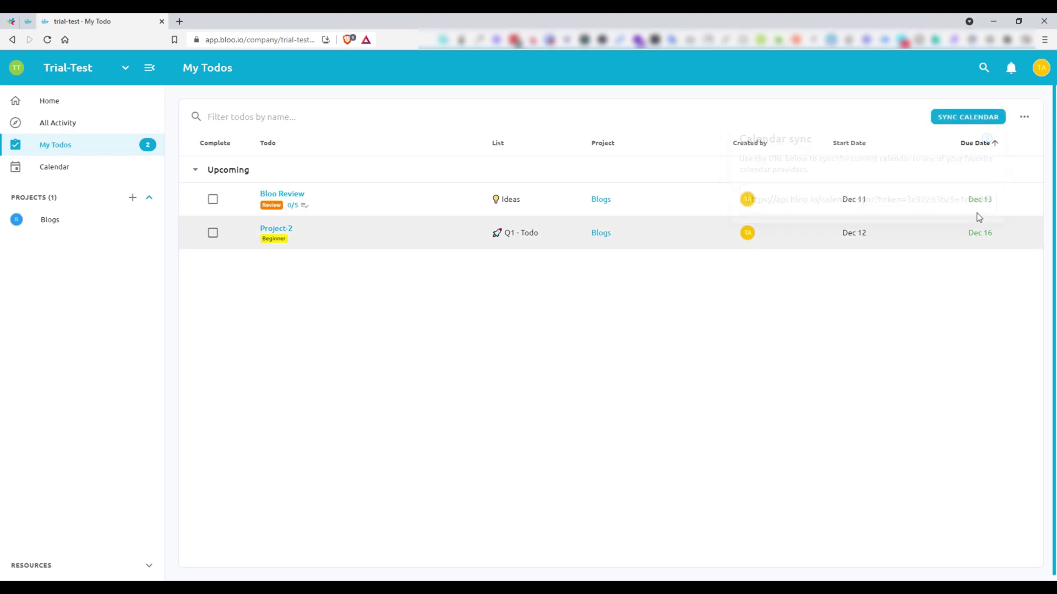
click(91, 174)
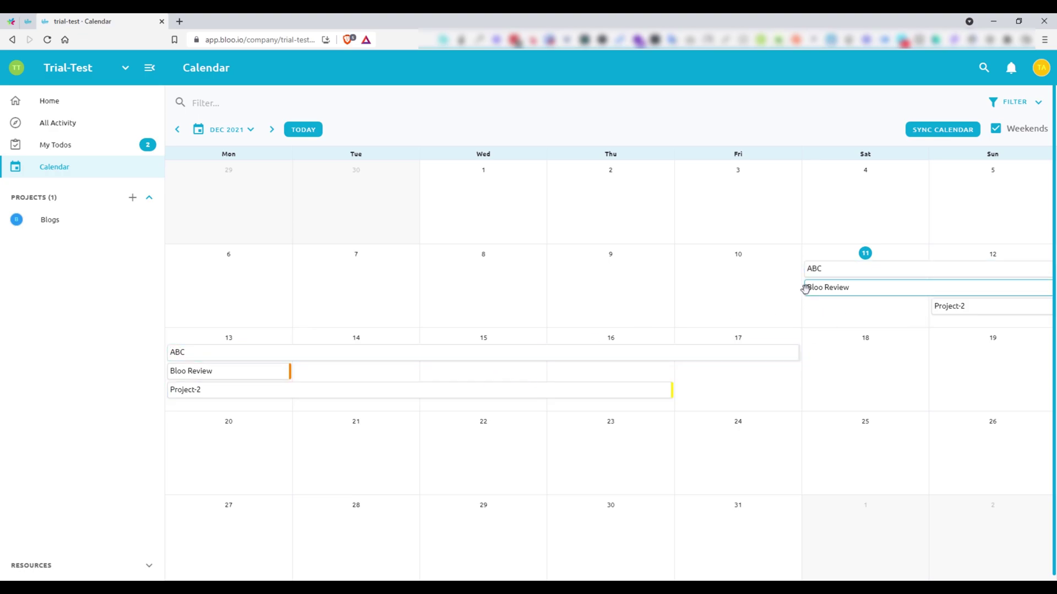
drag(812, 268, 302, 342)
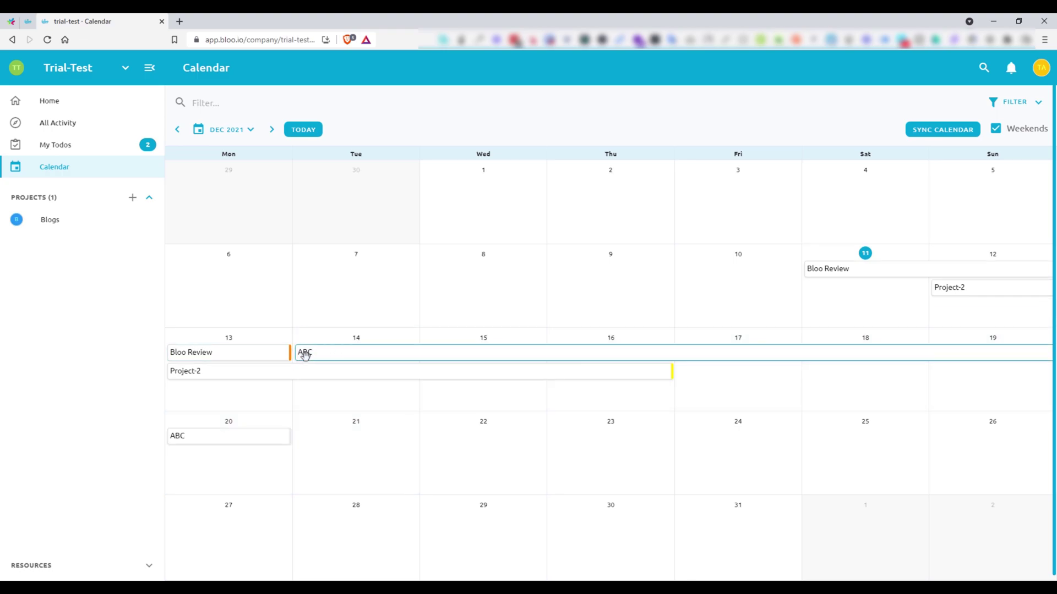
Open ABC on the Blogs board to confirm it now runs 14–20 Dec.
click(49, 221)
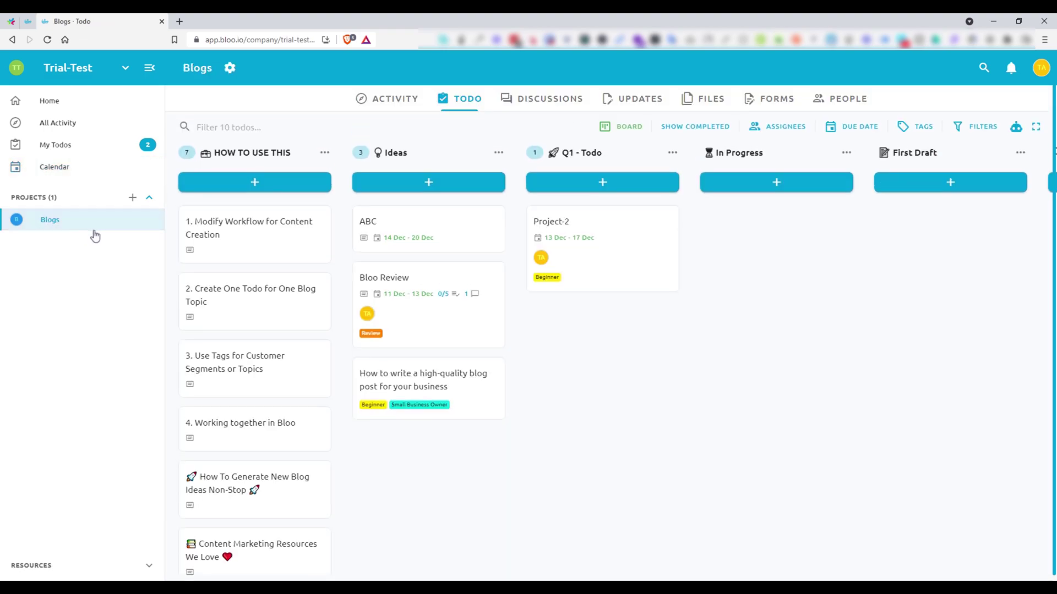
click(385, 250)
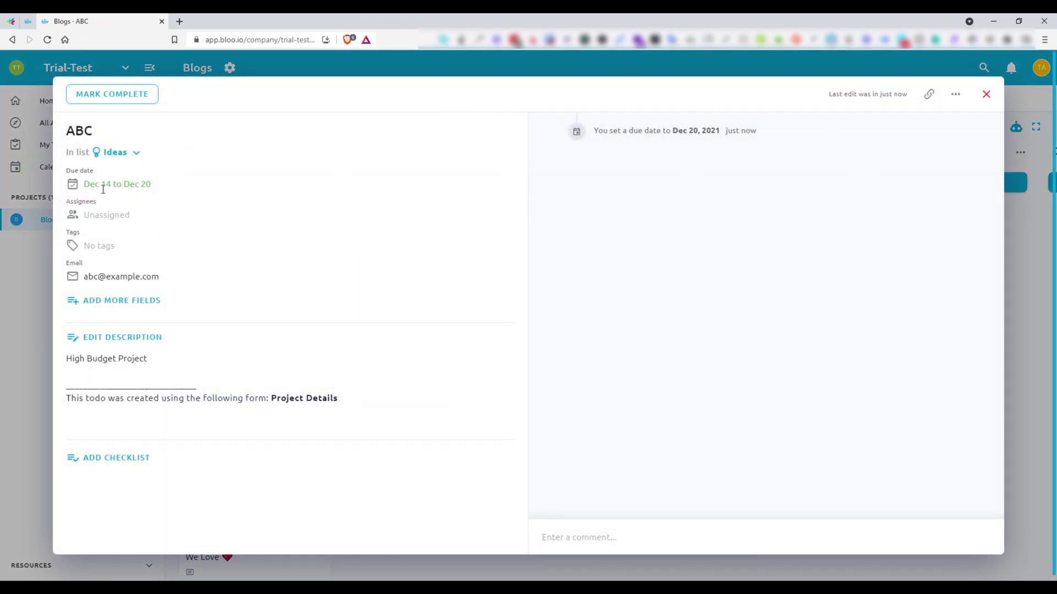
click(23, 306)
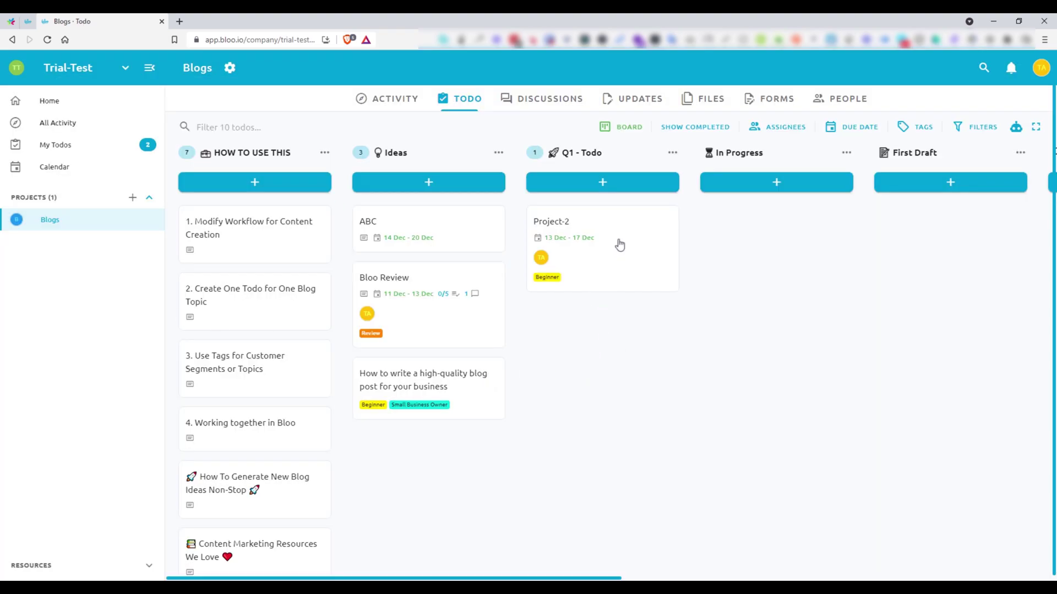
Switch the todos to Calendar view, then List view, then back to Board.
click(621, 128)
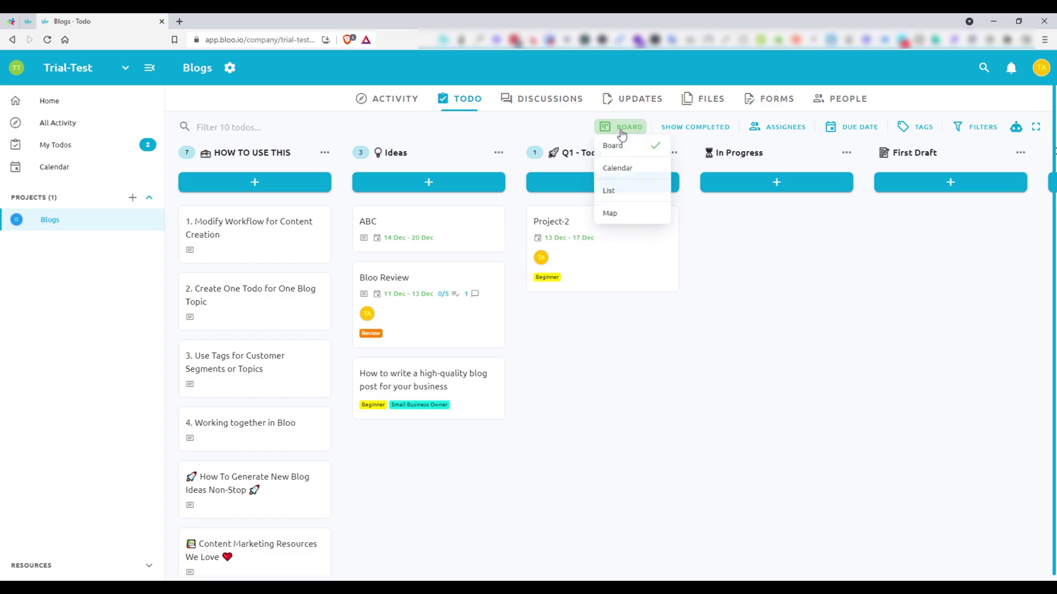
click(649, 168)
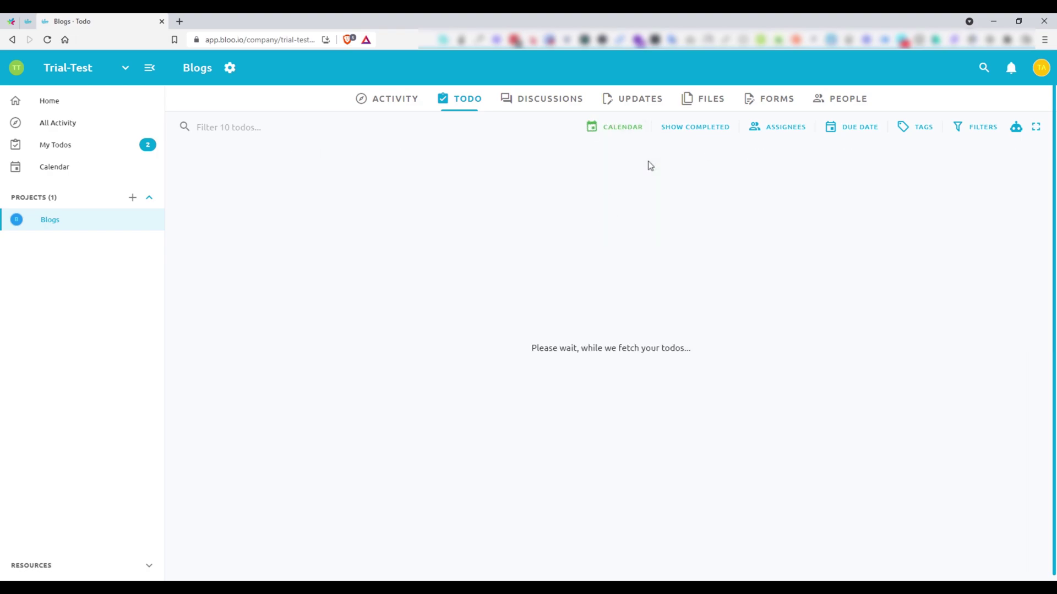
click(635, 133)
click(634, 194)
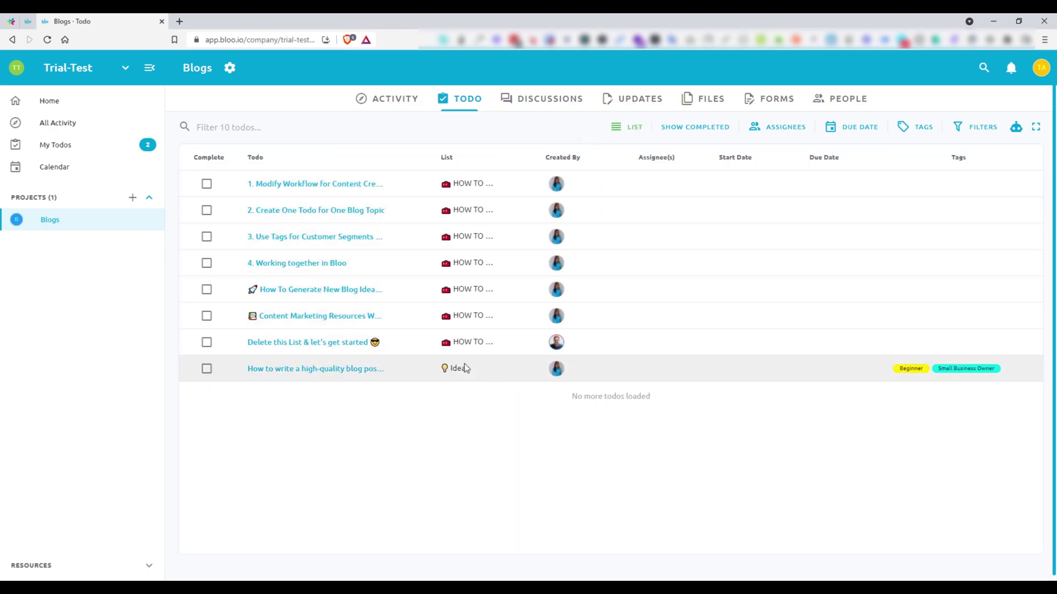
click(631, 127)
click(633, 144)
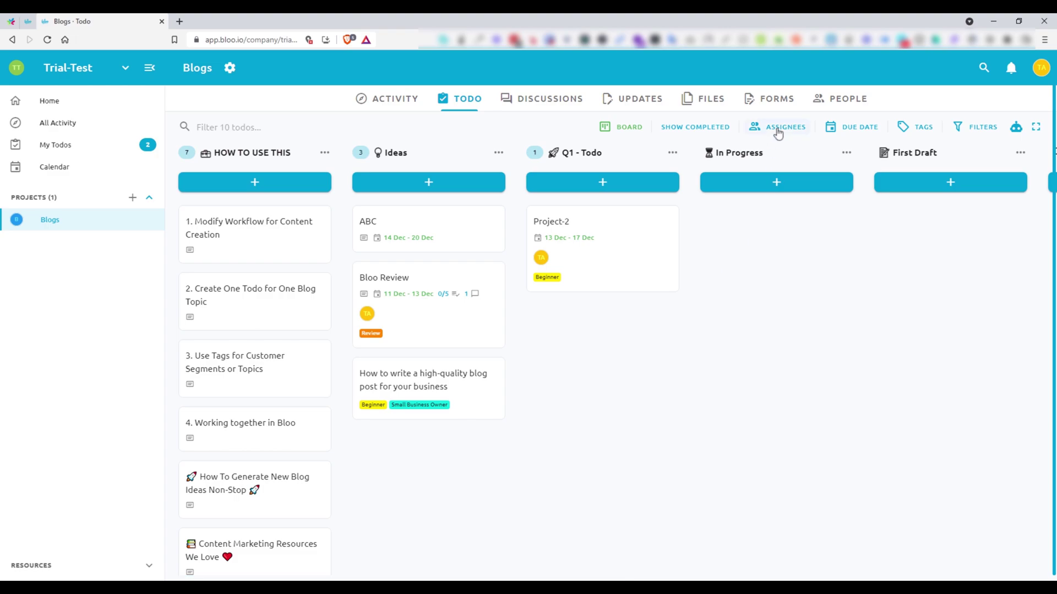
Try the Due date, Tags and Filters options, then close the filter panel.
click(860, 127)
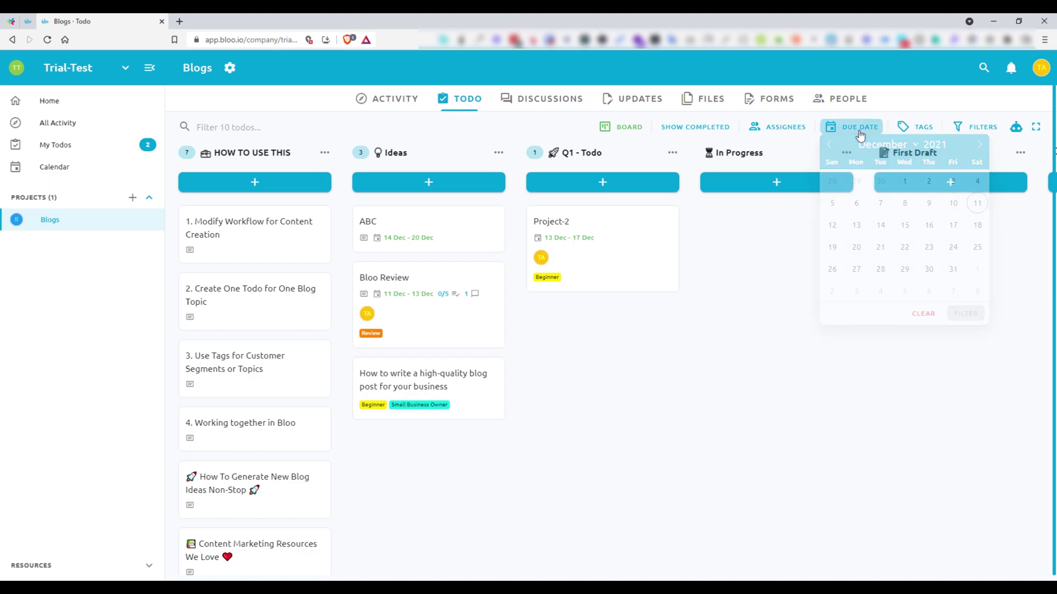
click(922, 133)
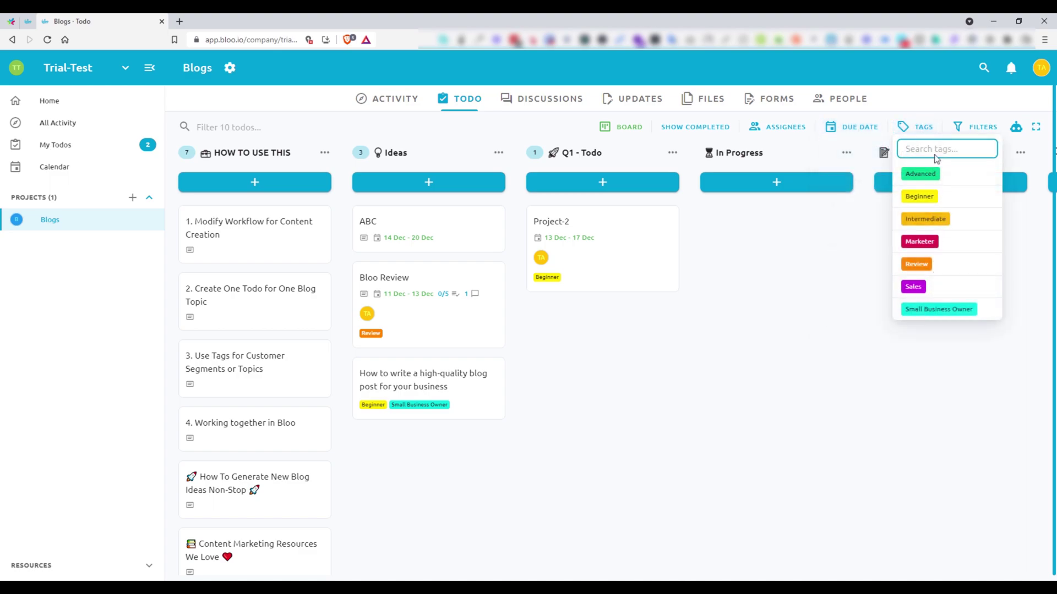
click(968, 127)
click(827, 288)
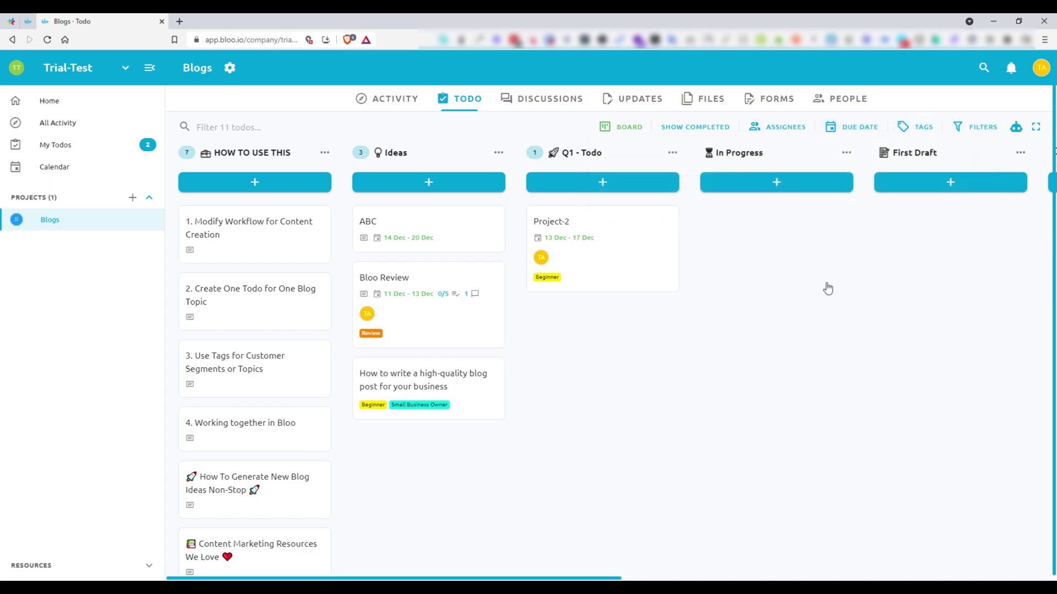
Start a new automation triggered when a new todo is created in the Ideas list.
click(1016, 128)
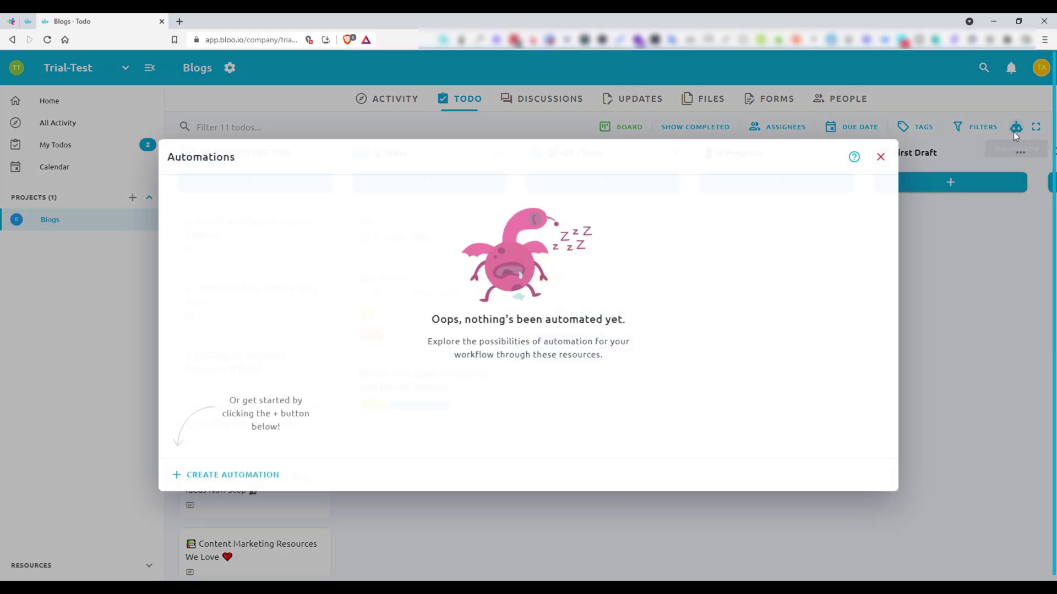
click(234, 475)
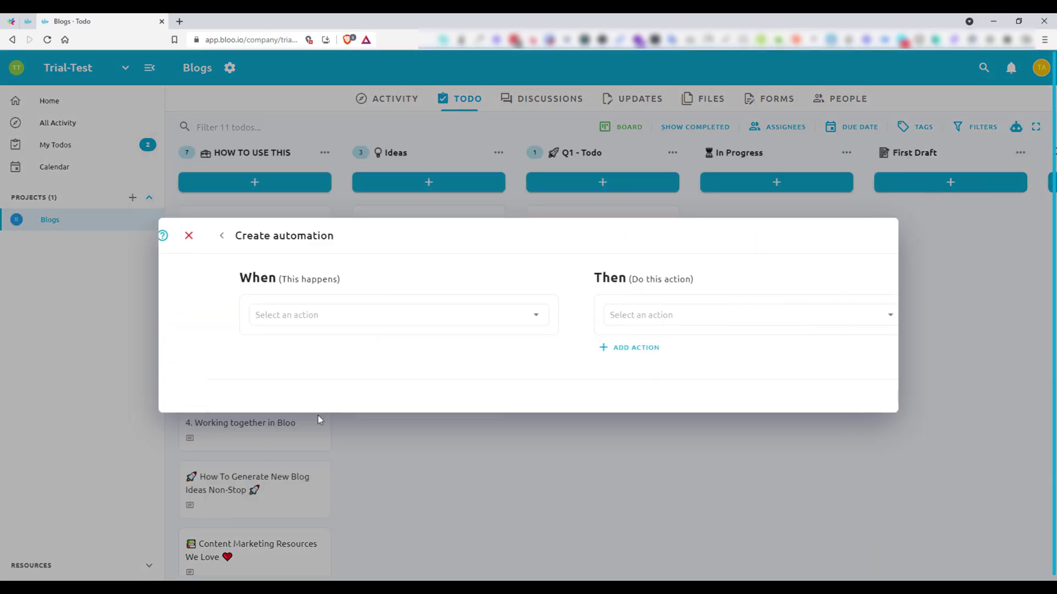
click(488, 314)
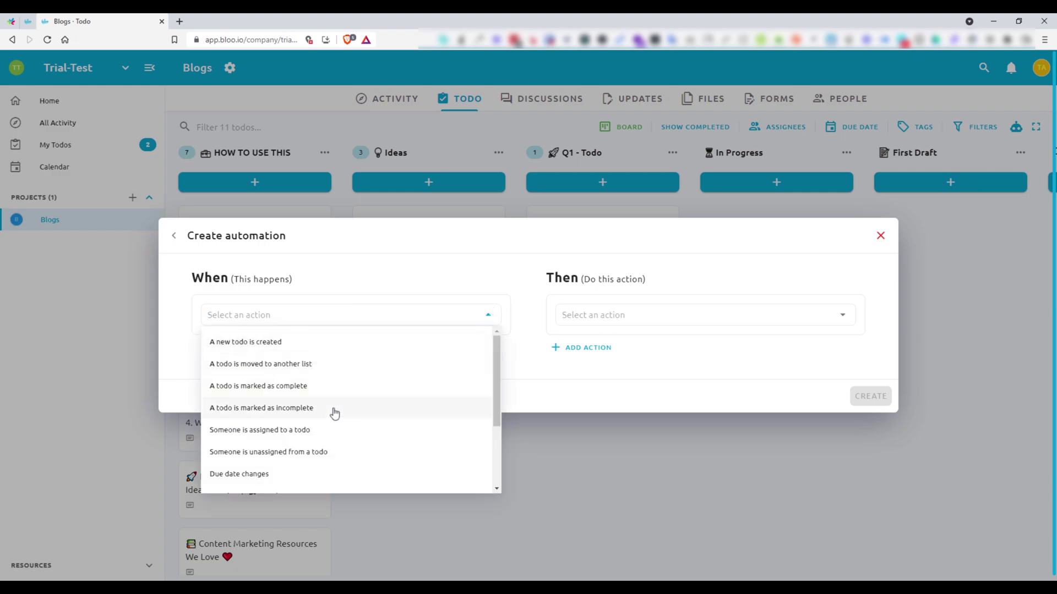
scroll(338, 441, down, 3)
scroll(330, 397, up, 3)
click(323, 351)
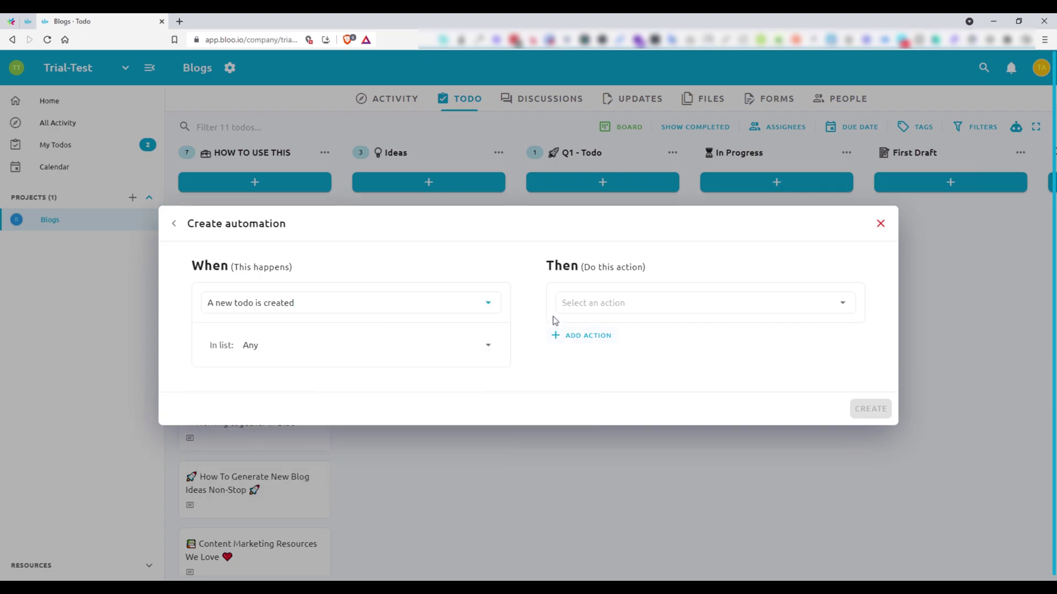
click(487, 348)
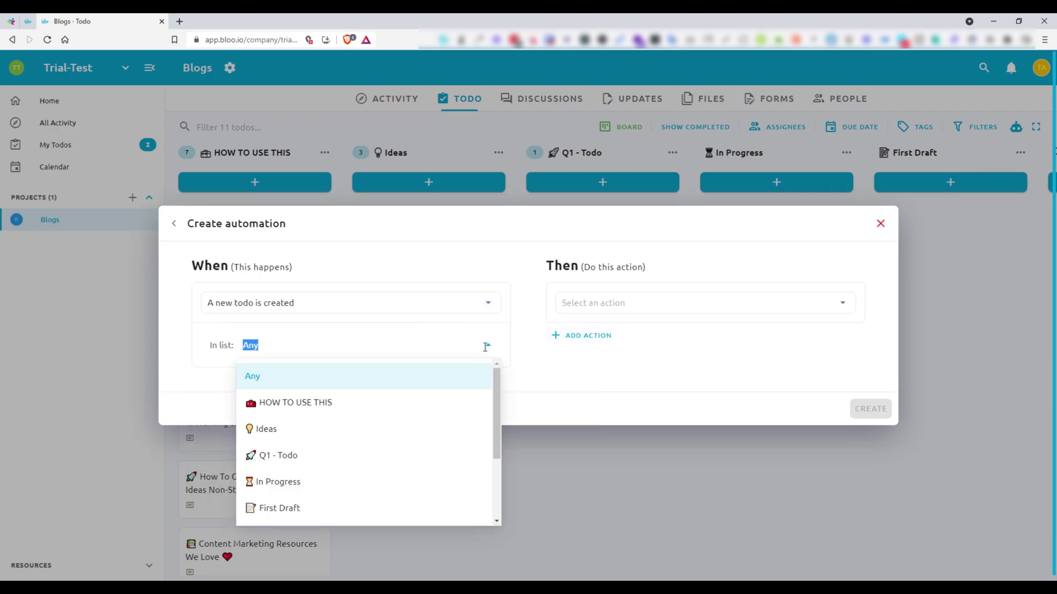
click(395, 430)
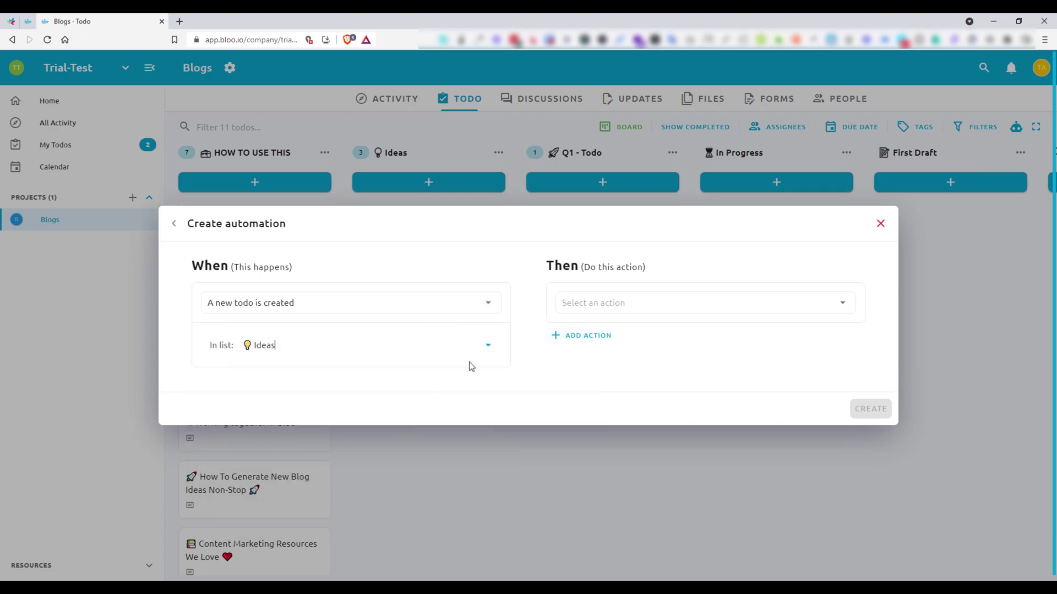
Set the automation's action to assign the team member, and create it.
click(646, 304)
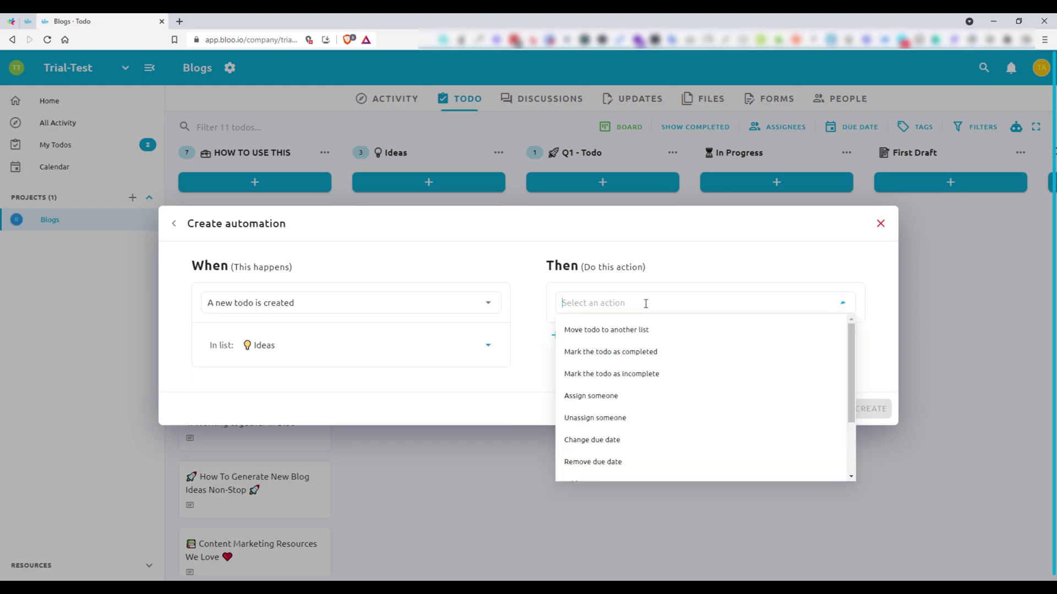
click(683, 396)
click(691, 317)
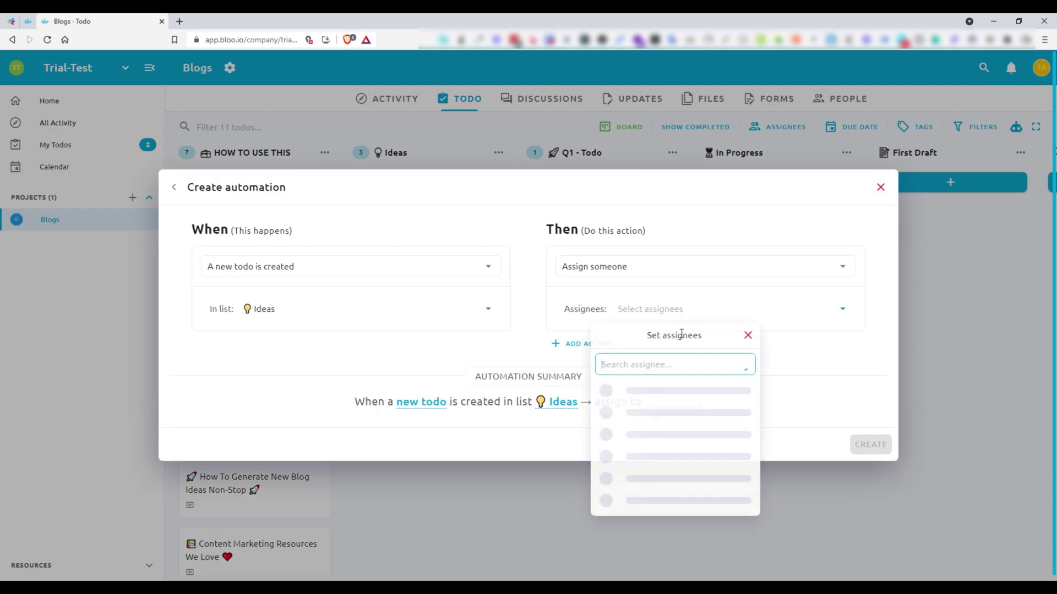
click(682, 386)
click(783, 379)
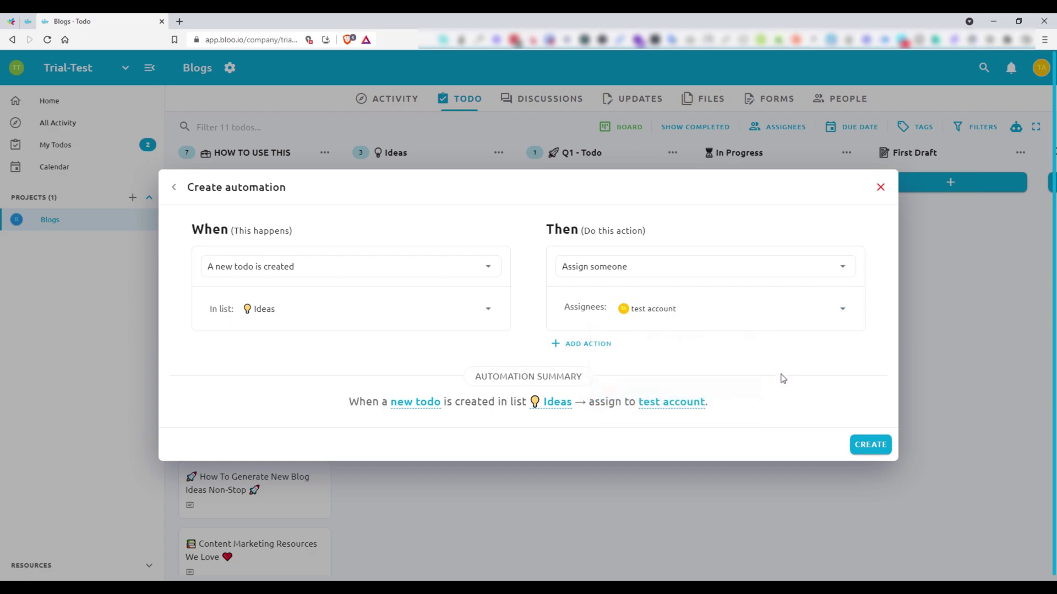
click(865, 444)
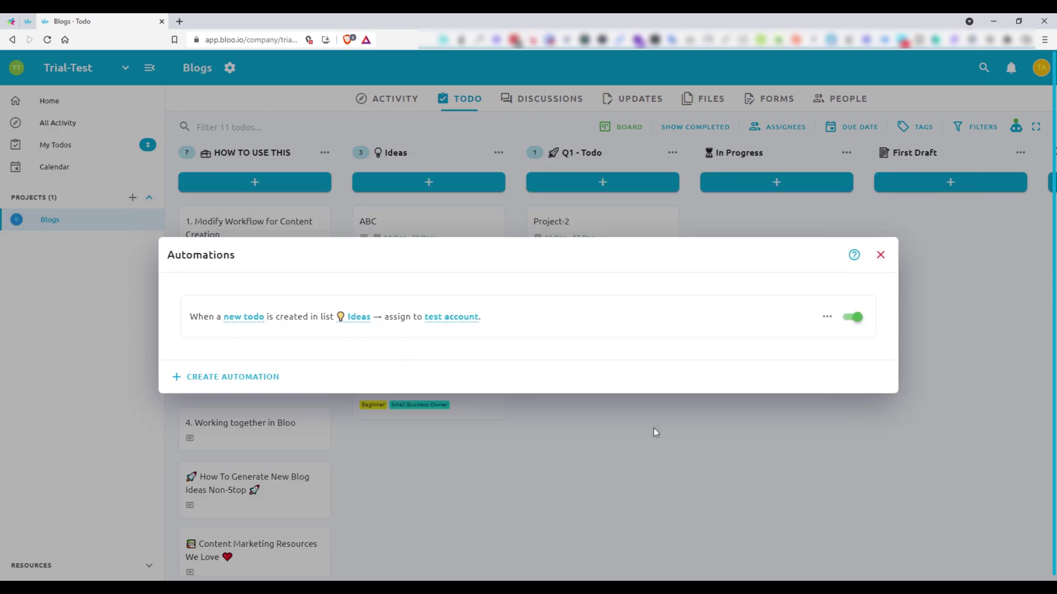
click(644, 413)
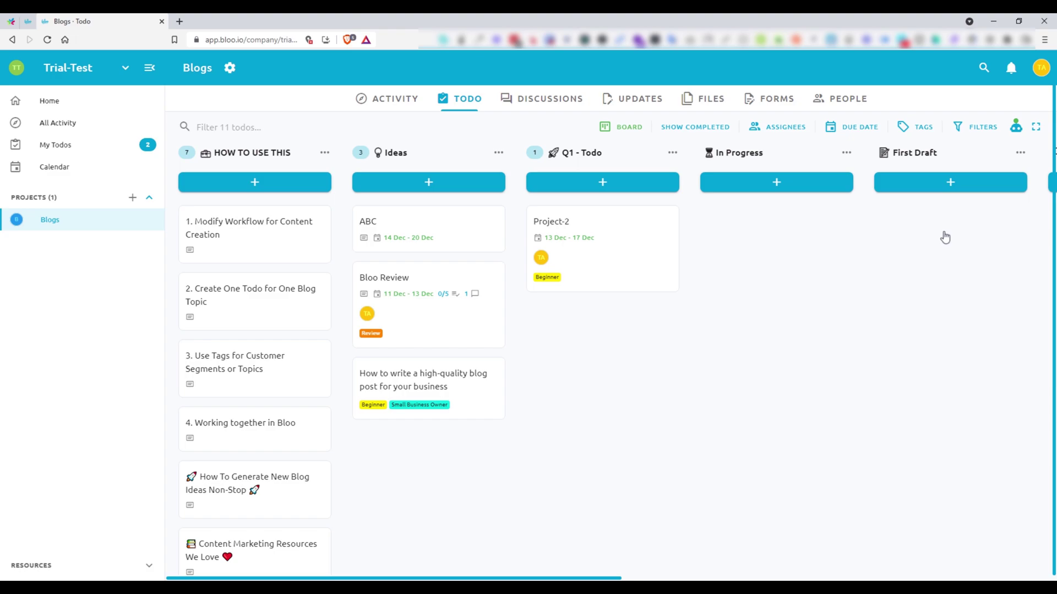
Add a 'test' todo under Ideas and check that its assignee is the test account.
click(410, 190)
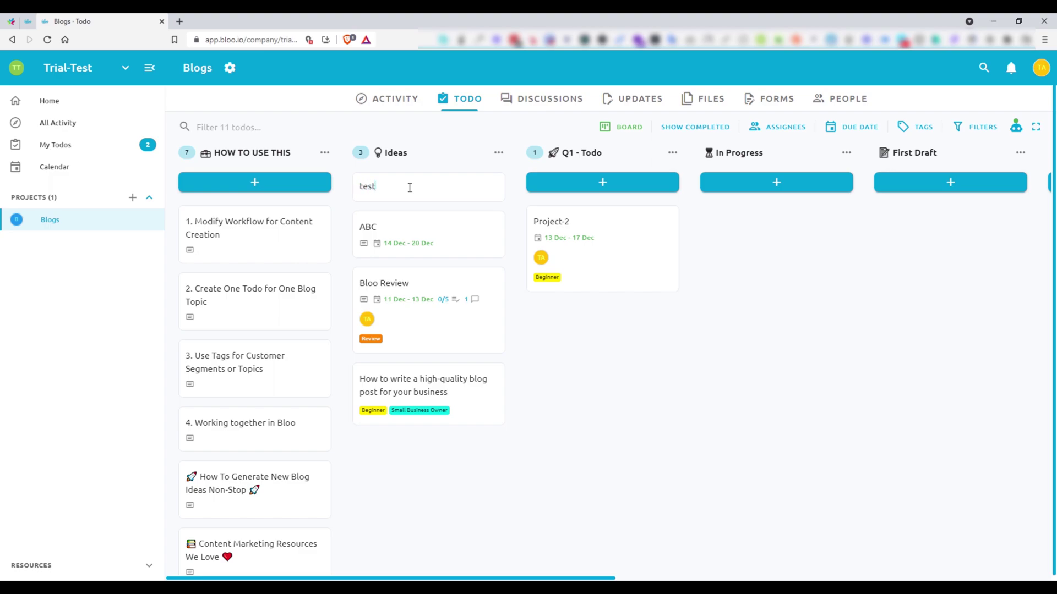
key(Return)
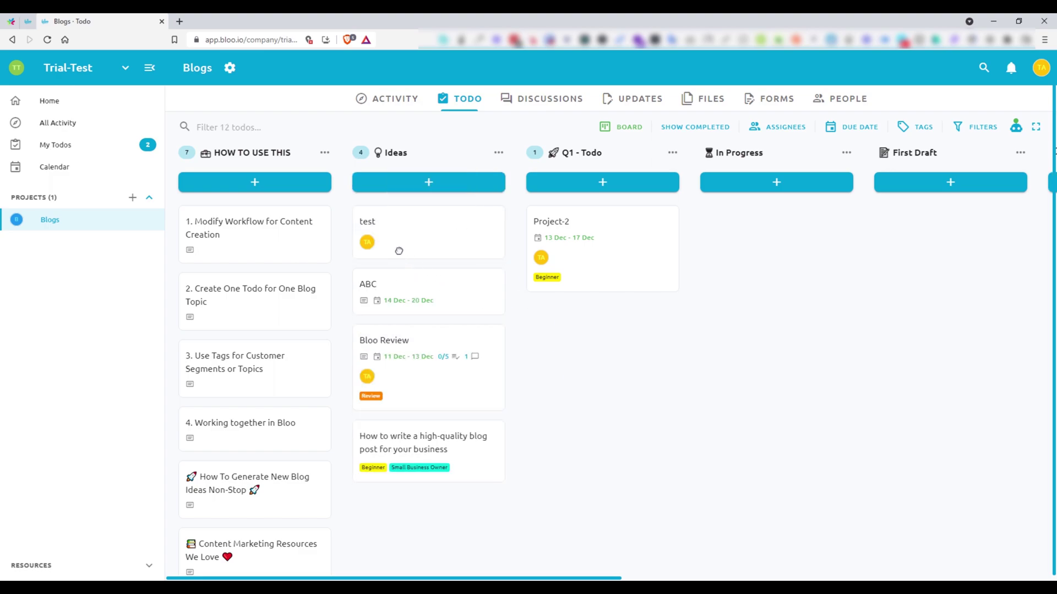
click(398, 251)
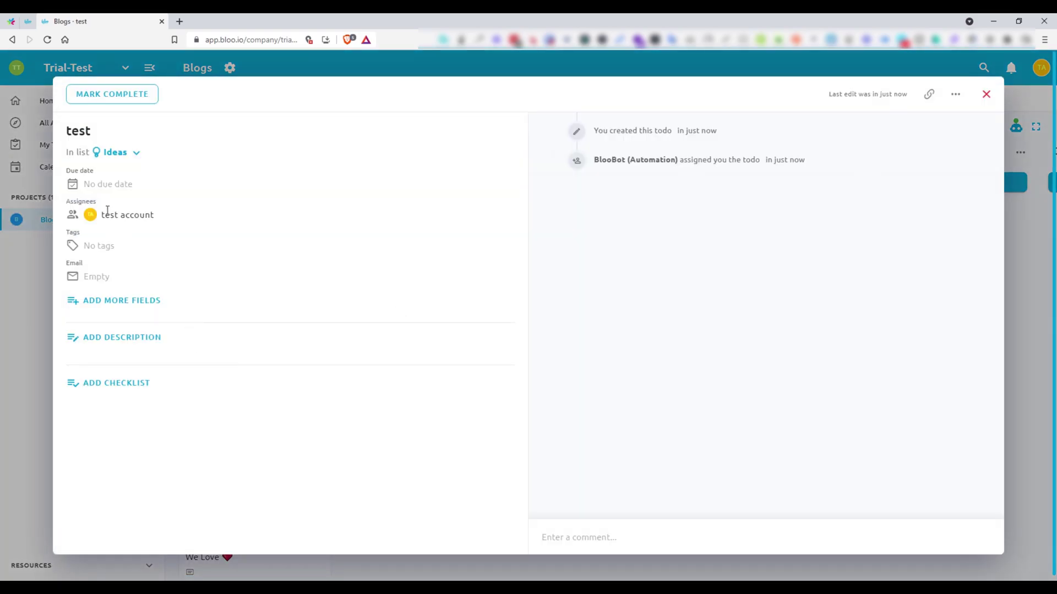
click(180, 212)
click(256, 315)
click(987, 95)
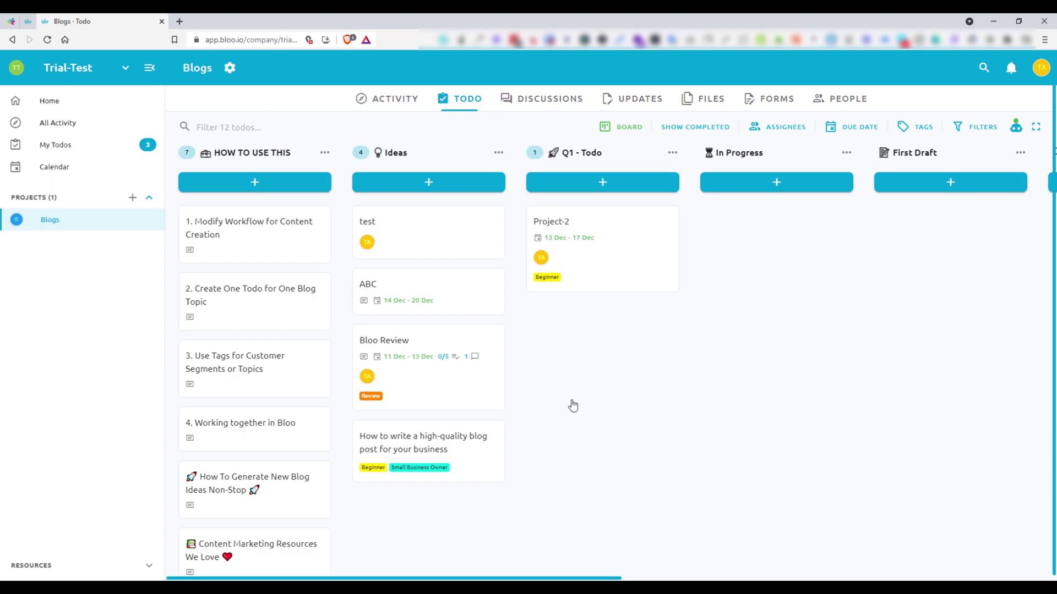
Expand the Resources section in the sidebar, then collapse it again.
click(131, 576)
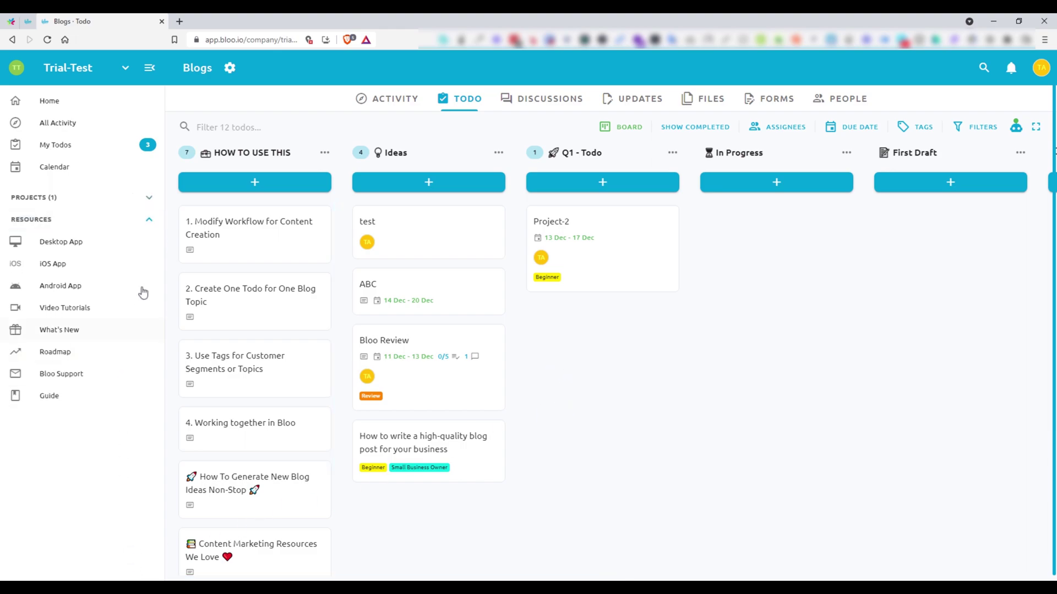
click(139, 220)
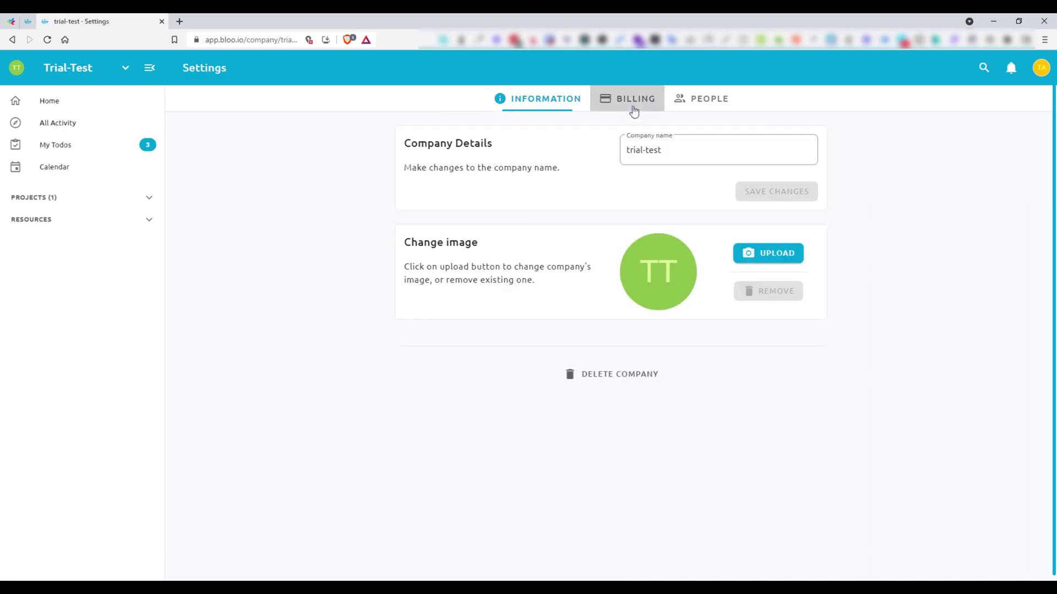
Start an upgrade from the Billing tab and choose the Yearly plan.
click(633, 109)
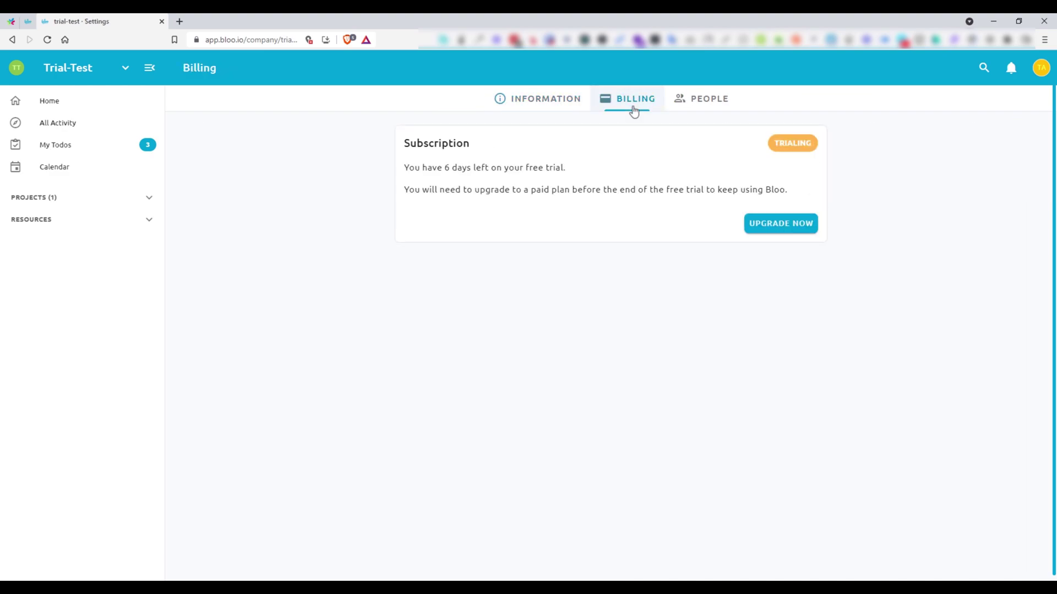
click(801, 236)
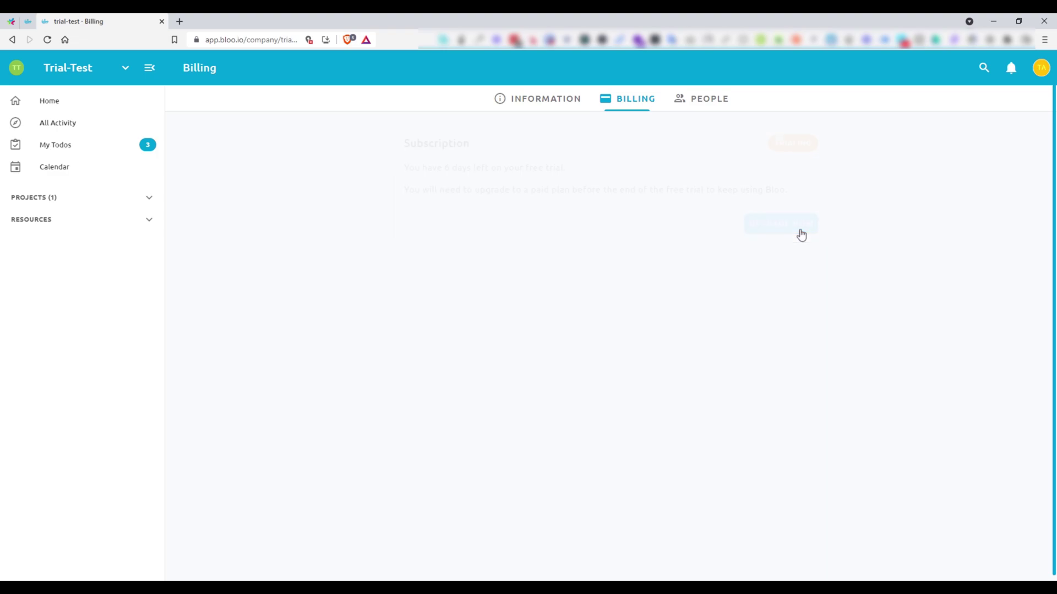
click(573, 190)
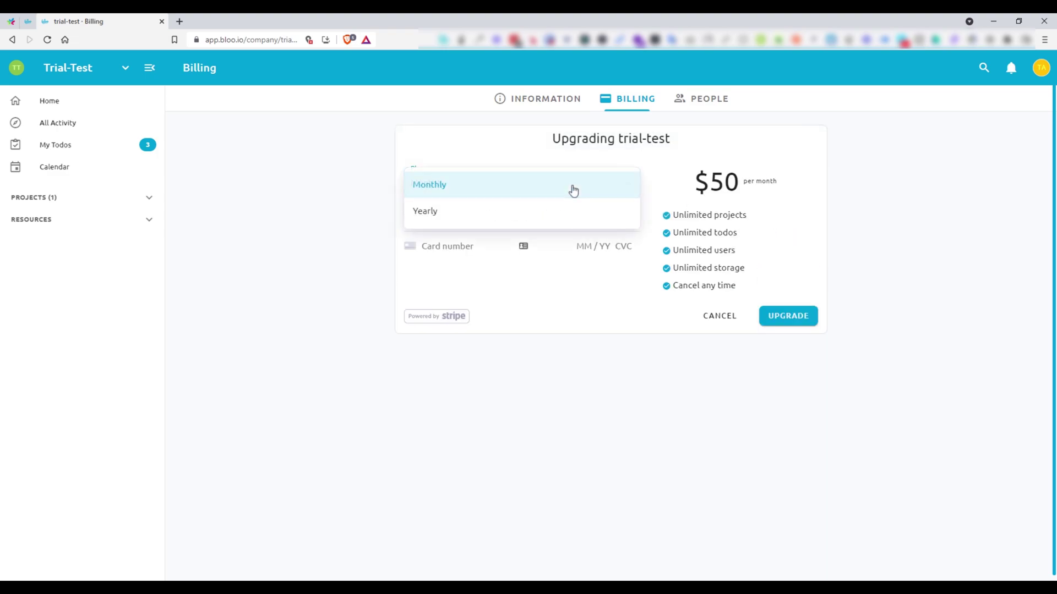
click(567, 212)
Apply the 30% off promo code, cutting the yearly price from $500 to $350.
click(534, 216)
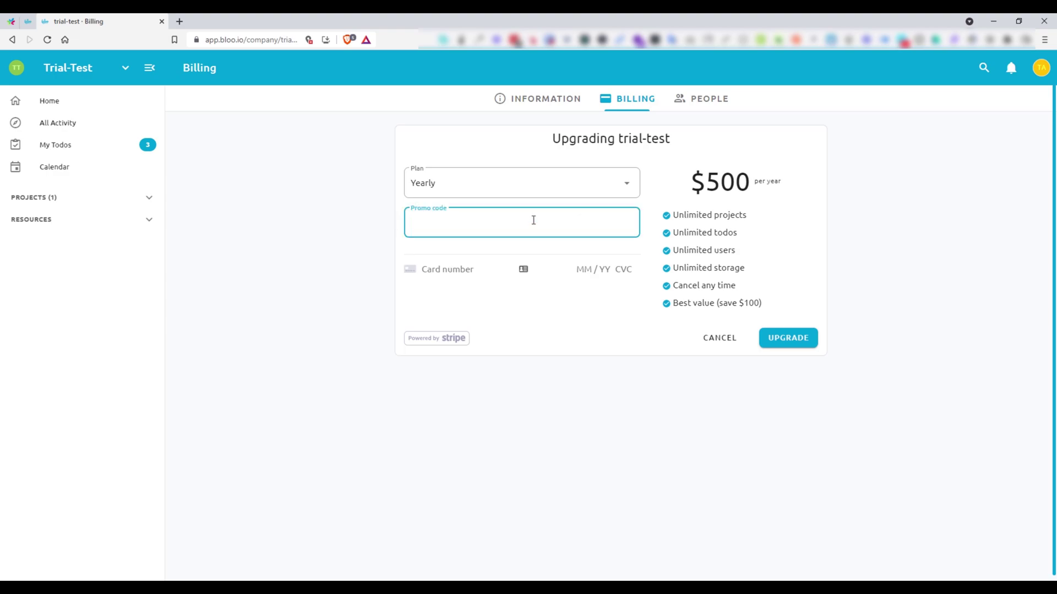
text(WPMANIC30)
click(569, 303)
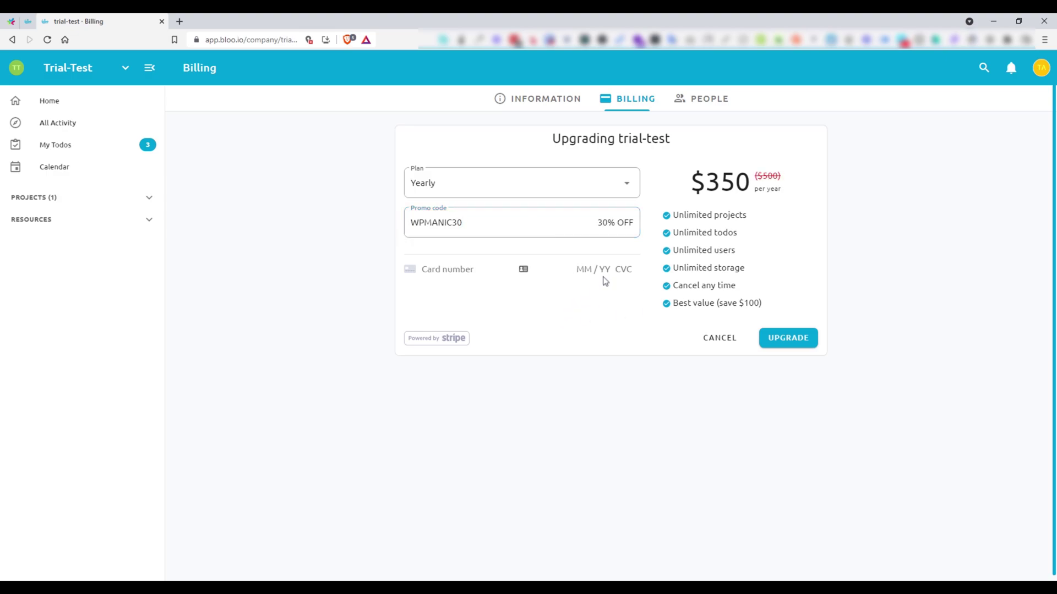
drag(690, 188, 793, 187)
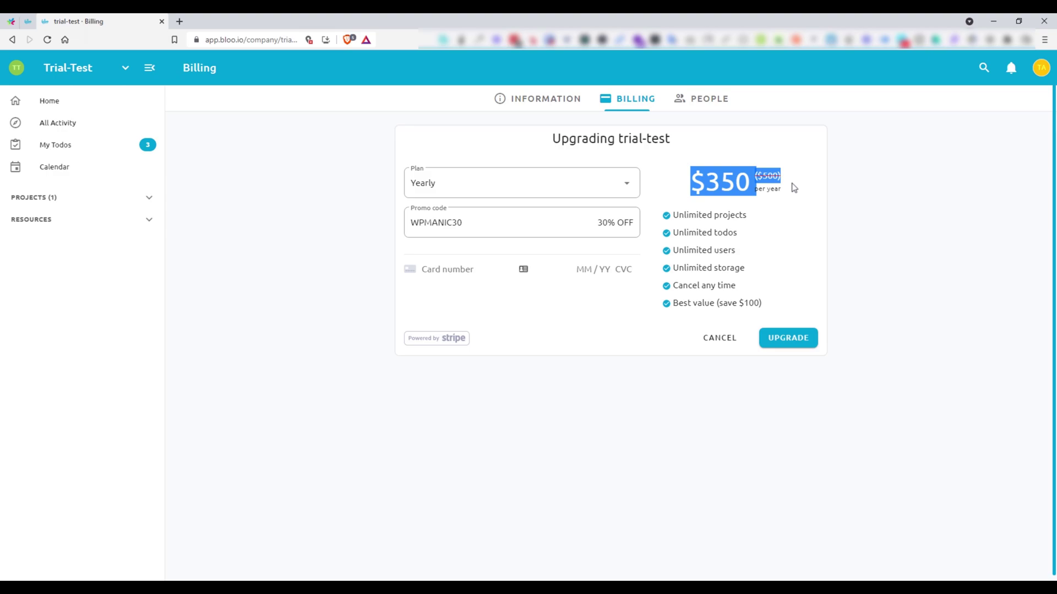
click(793, 189)
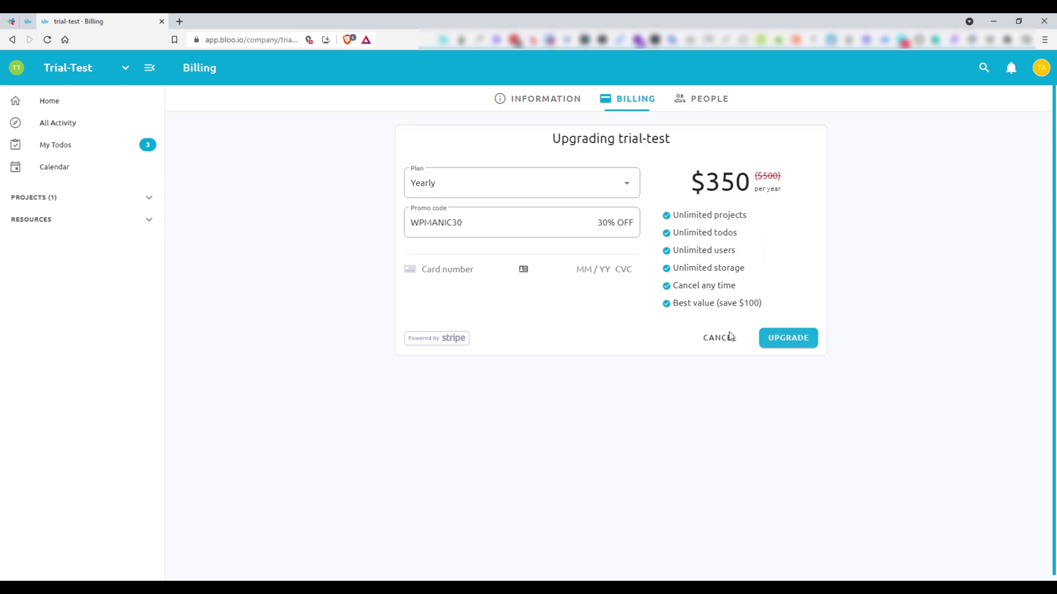
click(489, 223)
double_click(488, 222)
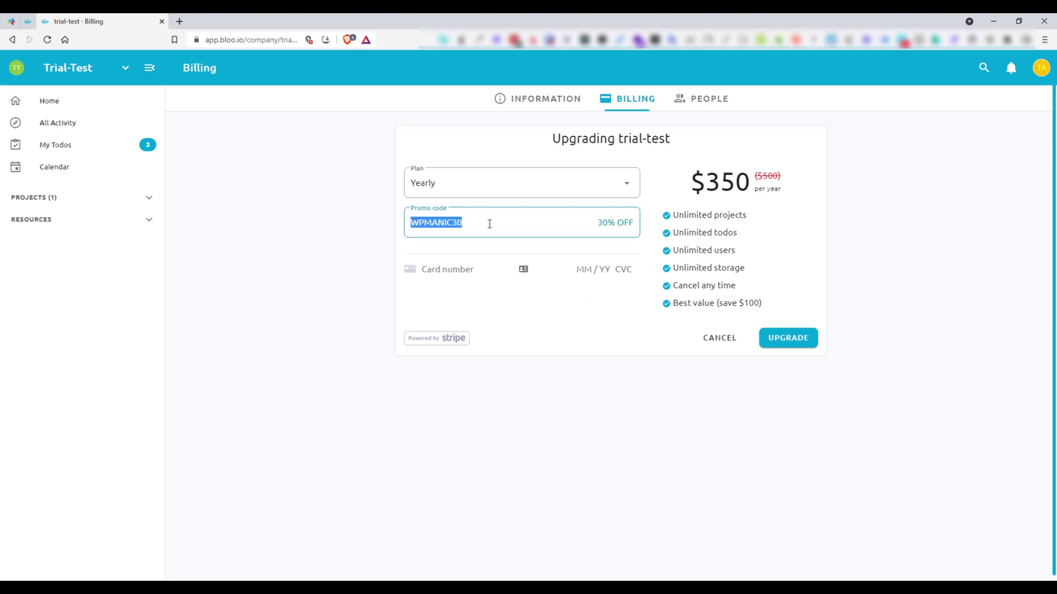
click(561, 363)
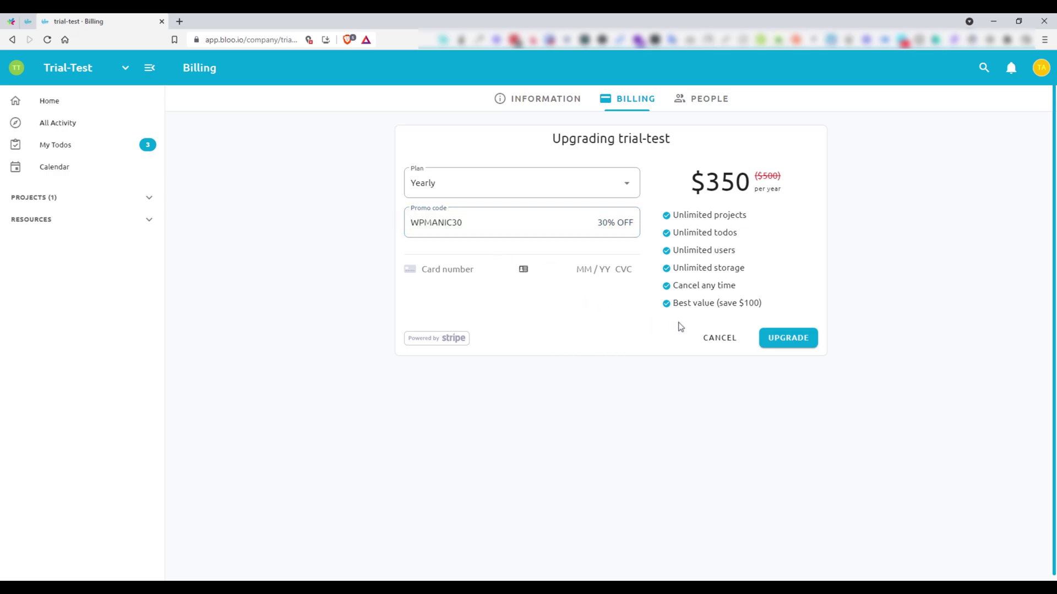
Cancel the upgrade form to go back to the Blogs todo board.
click(715, 337)
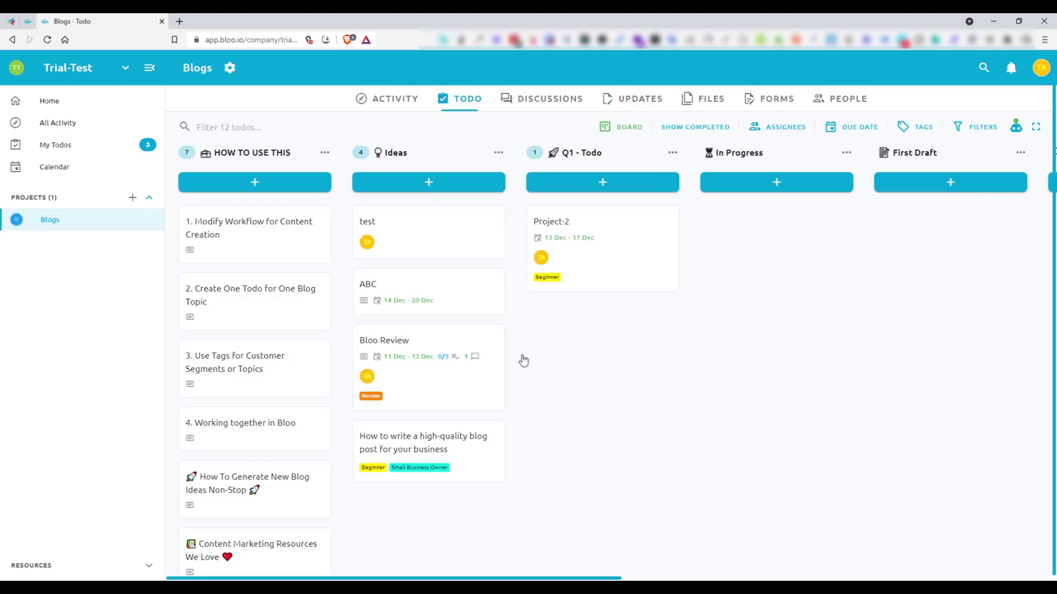